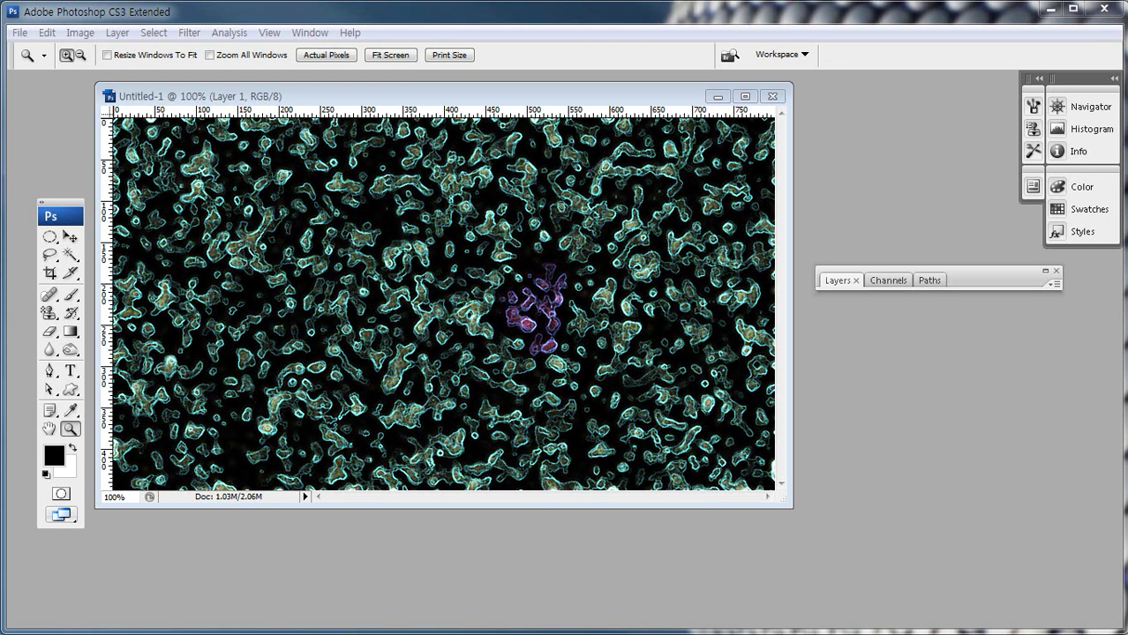
Minimize the Untitled-1 document and create a new RGB document, 800 by 450 pixels at 150 pixels/inch with white background contents
drag(789, 506, 852, 556)
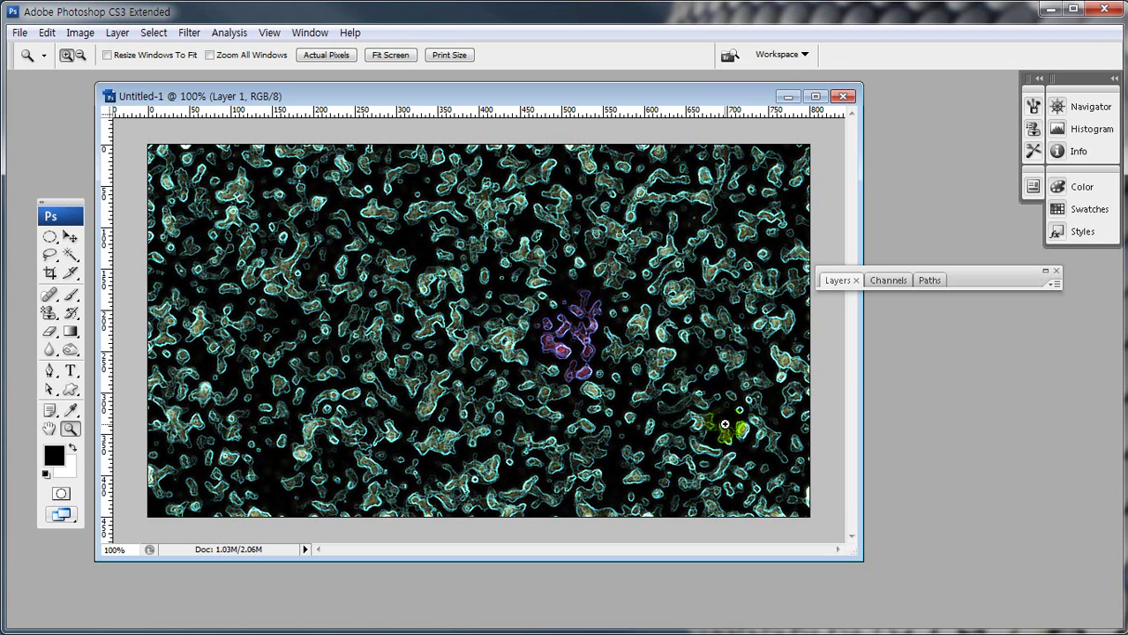
click(790, 96)
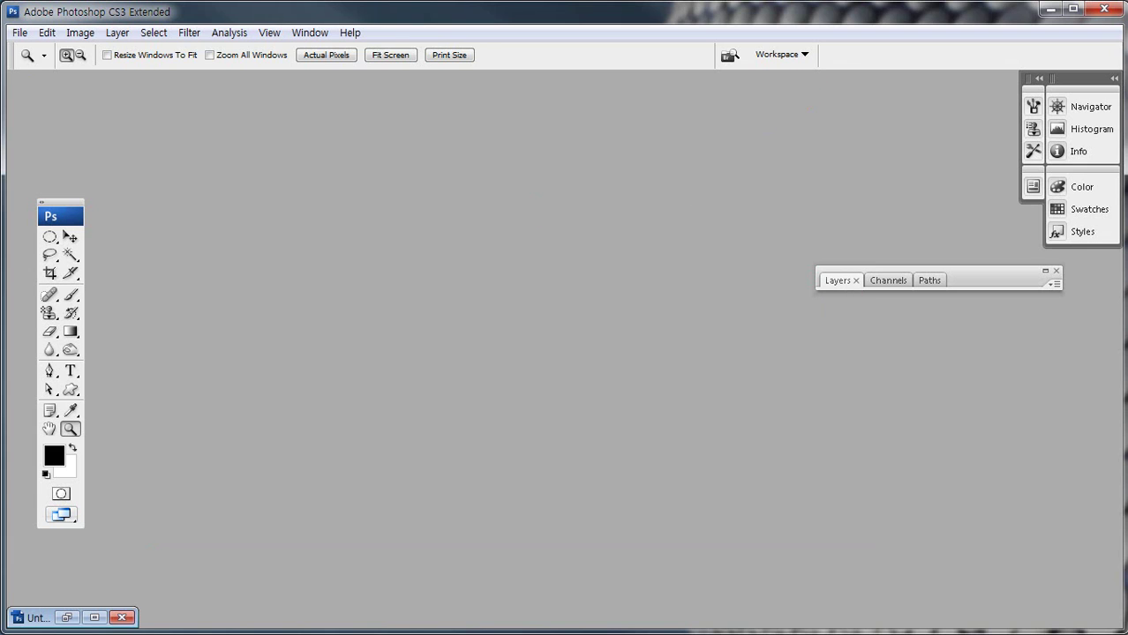
click(20, 32)
click(35, 48)
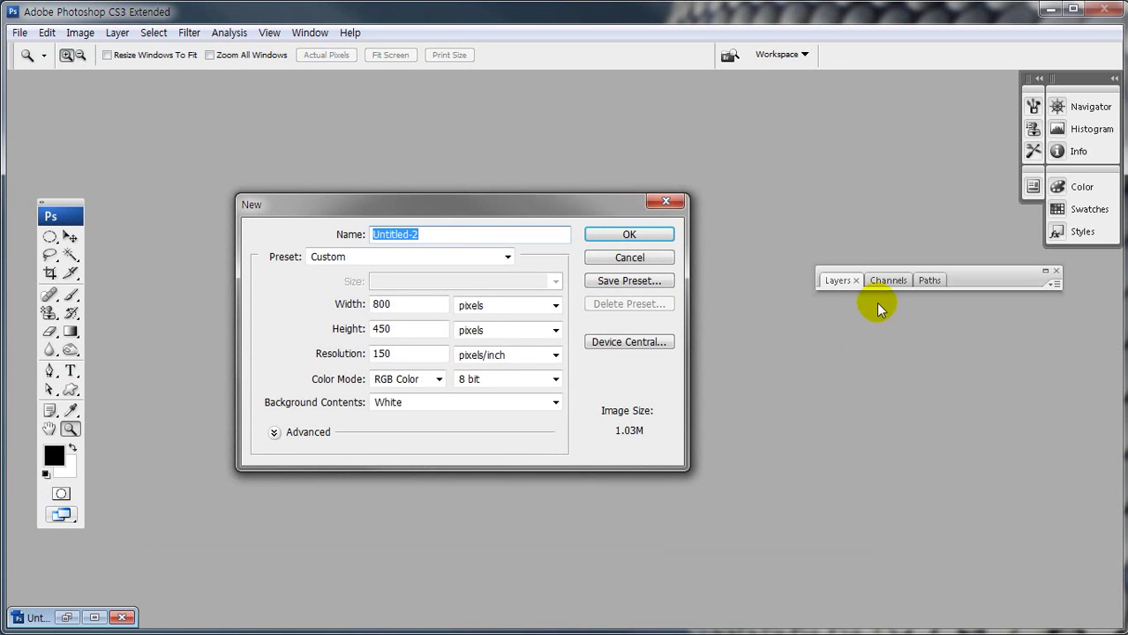
click(843, 282)
drag(454, 209, 410, 185)
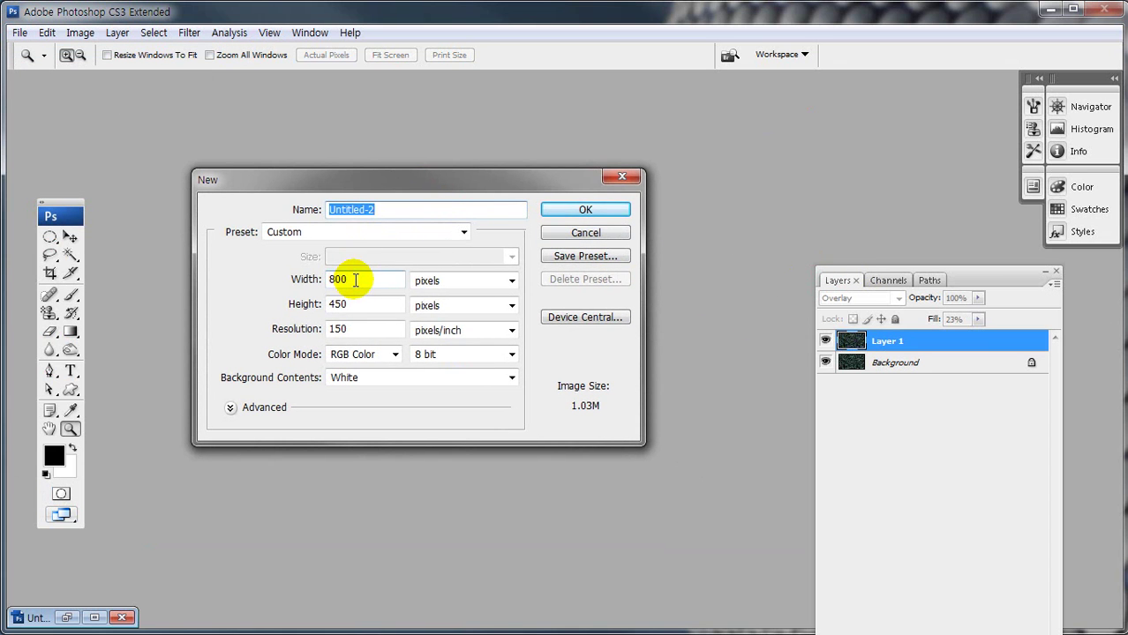
key(ctrl+shift+d)
drag(325, 313, 358, 312)
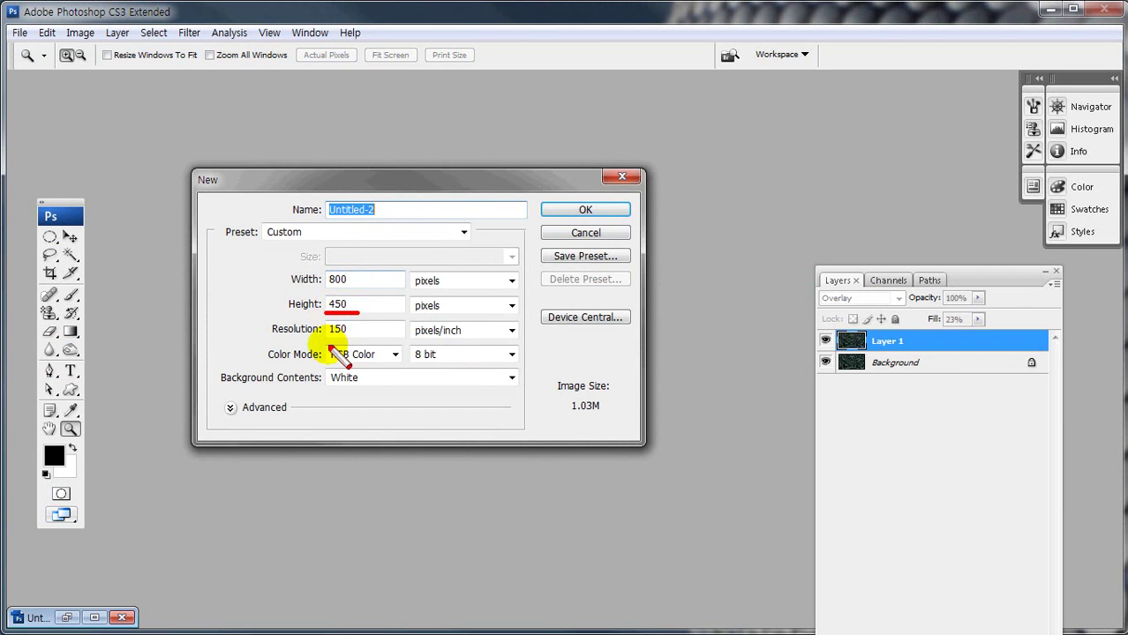
mouse_move(301, 339)
mouse_down()
mouse_move(360, 337)
mouse_move(318, 342)
mouse_move(373, 320)
mouse_move(338, 339)
mouse_move(380, 336)
mouse_up()
mouse_move(380, 325)
mouse_down()
mouse_move(396, 326)
mouse_move(384, 342)
mouse_up()
drag(396, 325, 404, 341)
key(Escape)
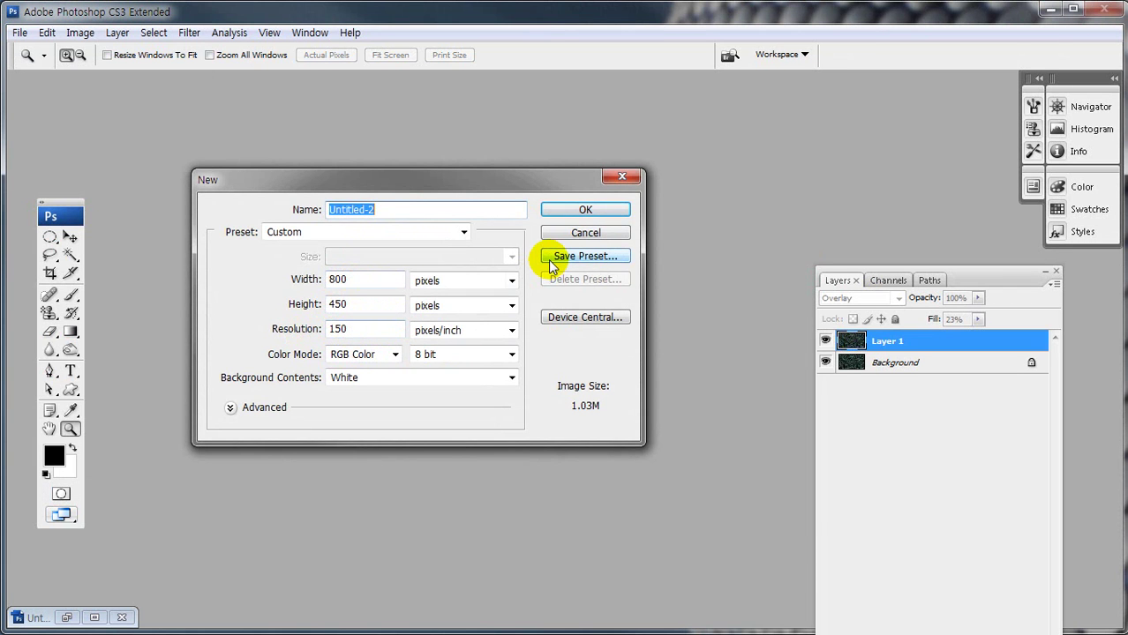
click(575, 211)
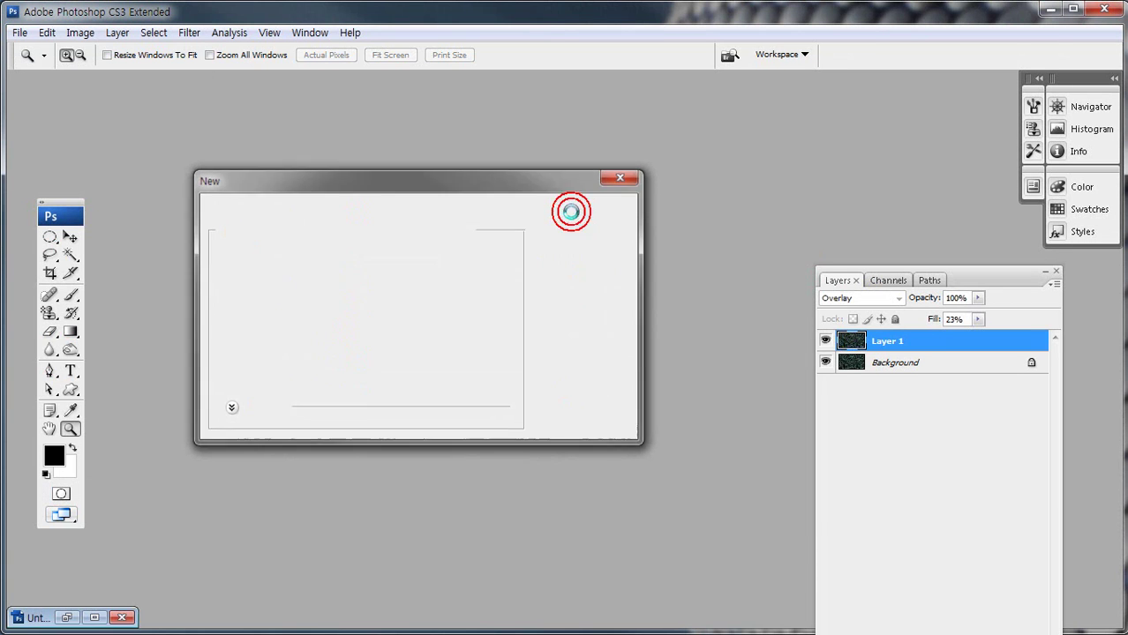
Enlarge the new document window to show the whole canvas, and move the window and the toolbox further apart
drag(795, 502, 824, 539)
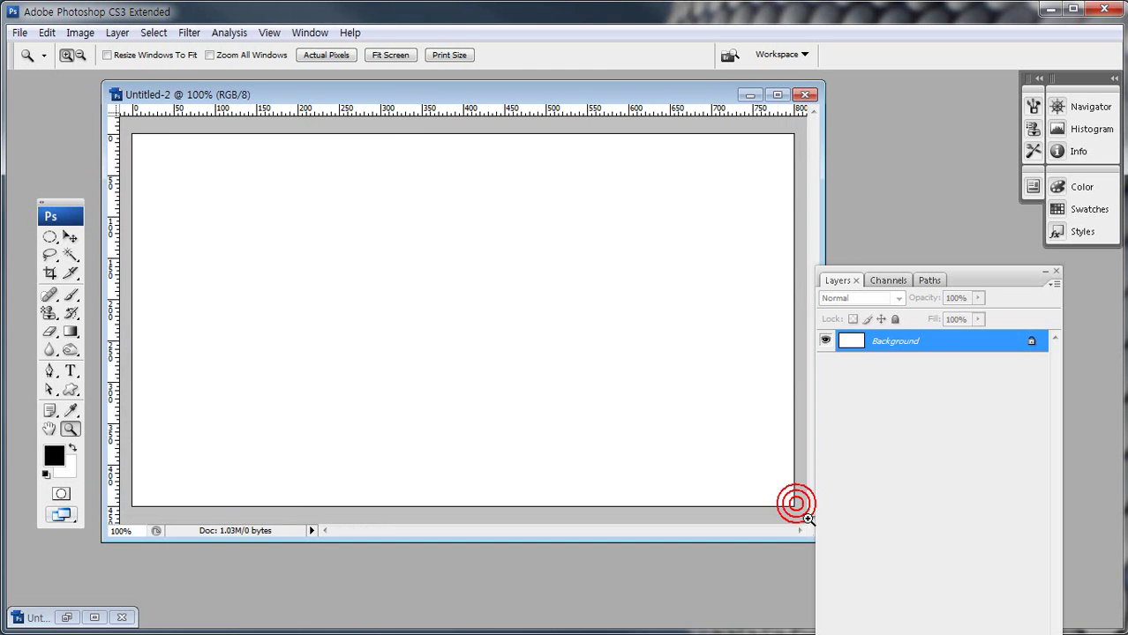
drag(361, 97, 338, 96)
key(ctrl+shift+d)
mouse_move(72, 478)
mouse_down()
mouse_move(45, 452)
mouse_move(75, 450)
mouse_move(70, 480)
mouse_up()
key(Escape)
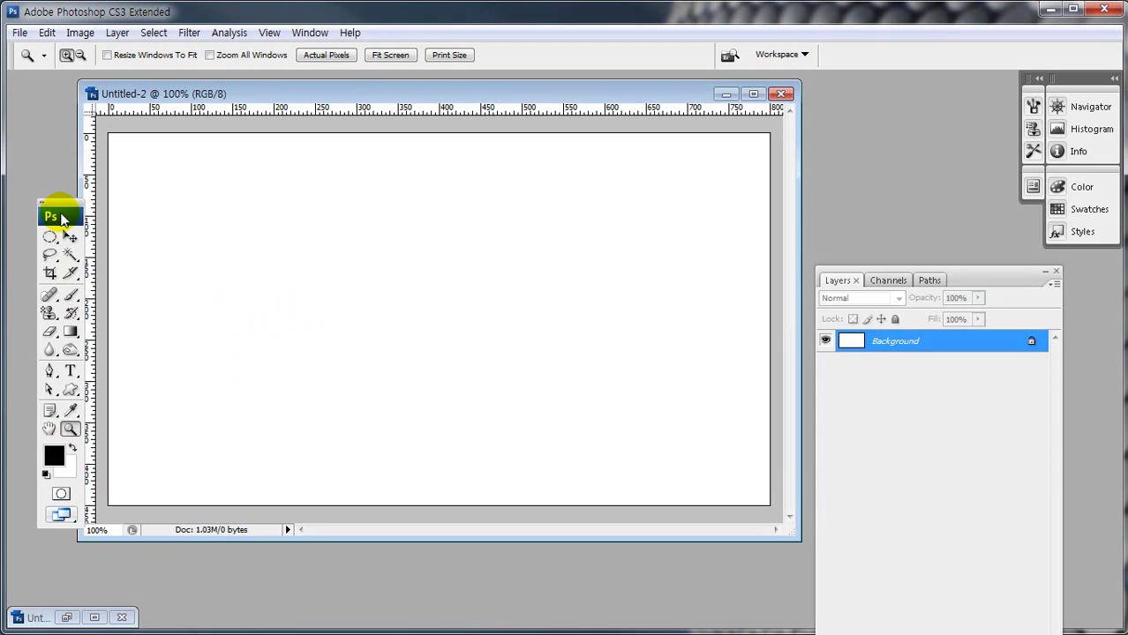
drag(57, 212, 45, 191)
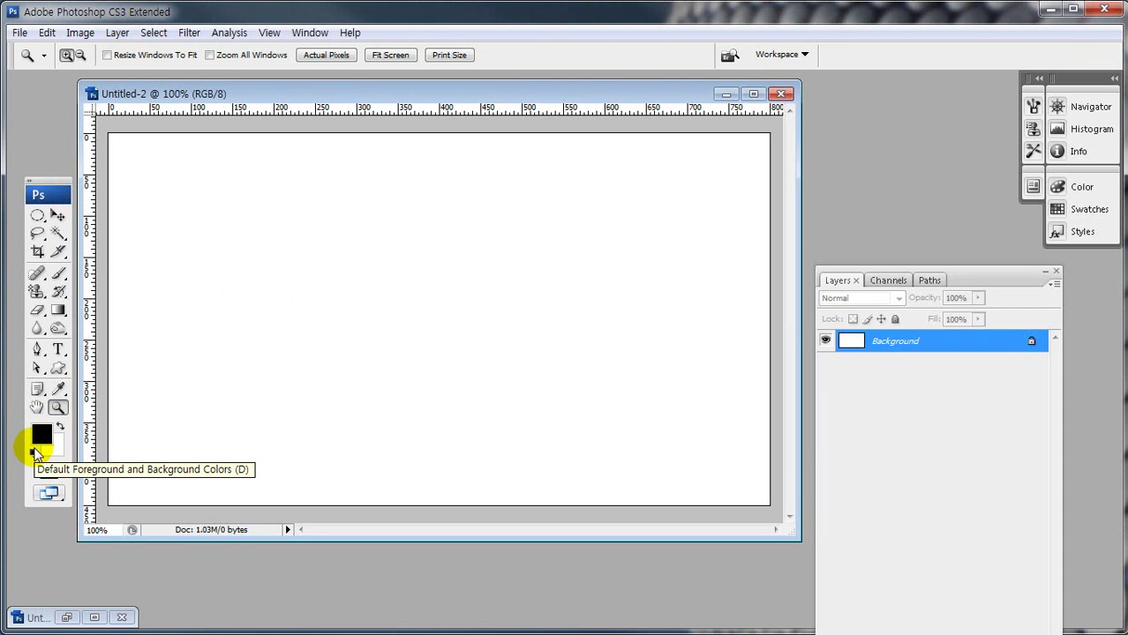
Apply the Add Noise filter to the Background layer with amount 145%, Gaussian distribution and Monochromatic
click(186, 34)
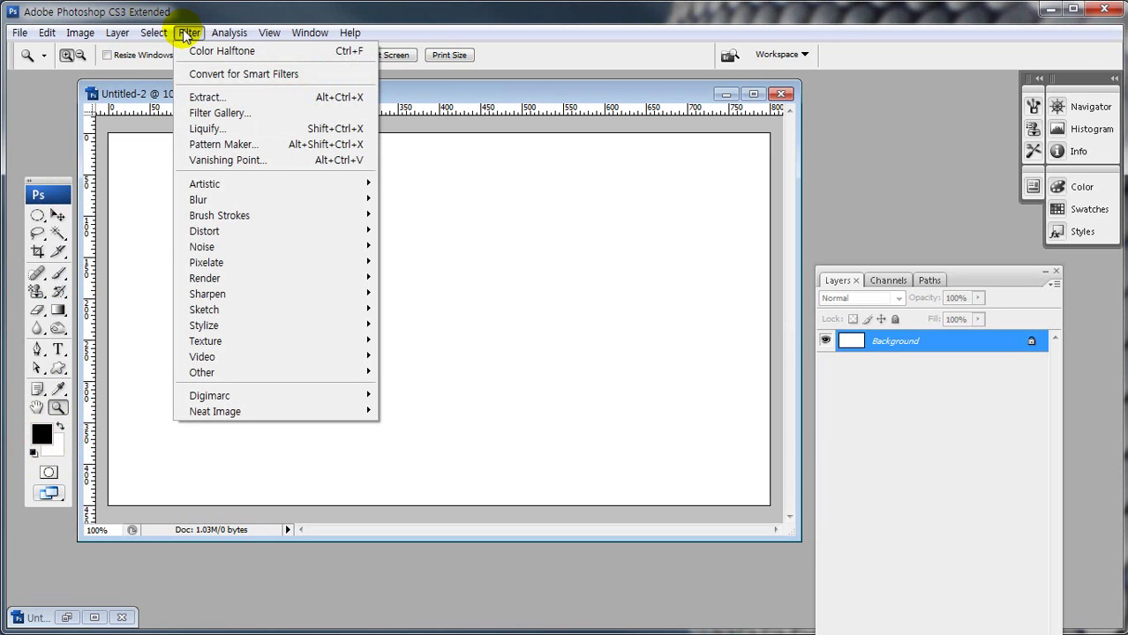
mouse_move(223, 252)
click(415, 246)
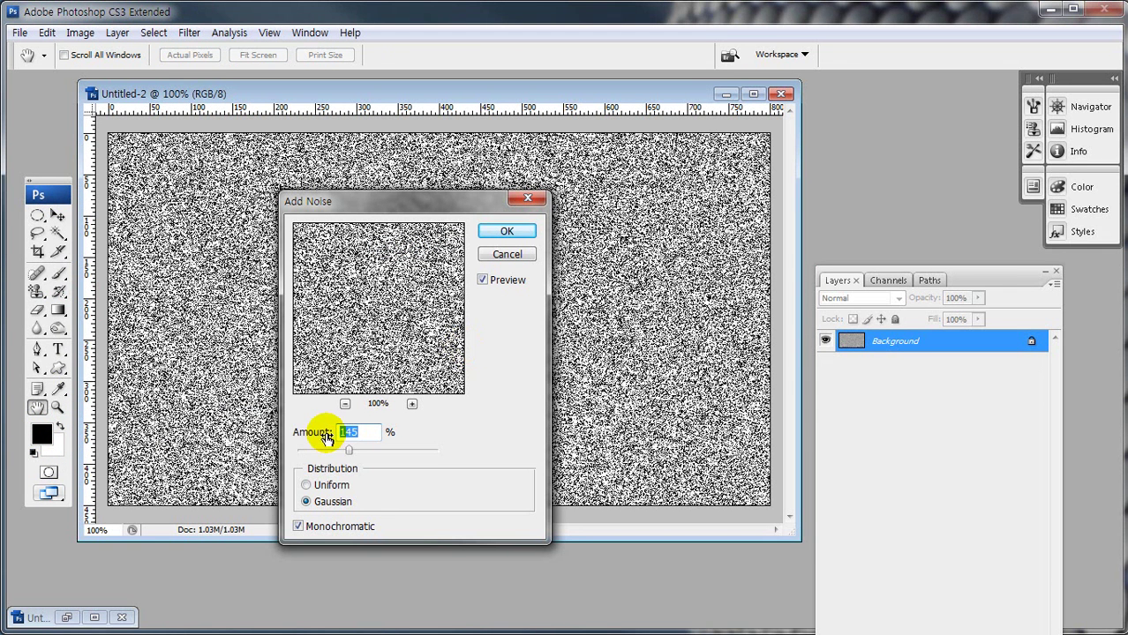
drag(318, 444, 397, 445)
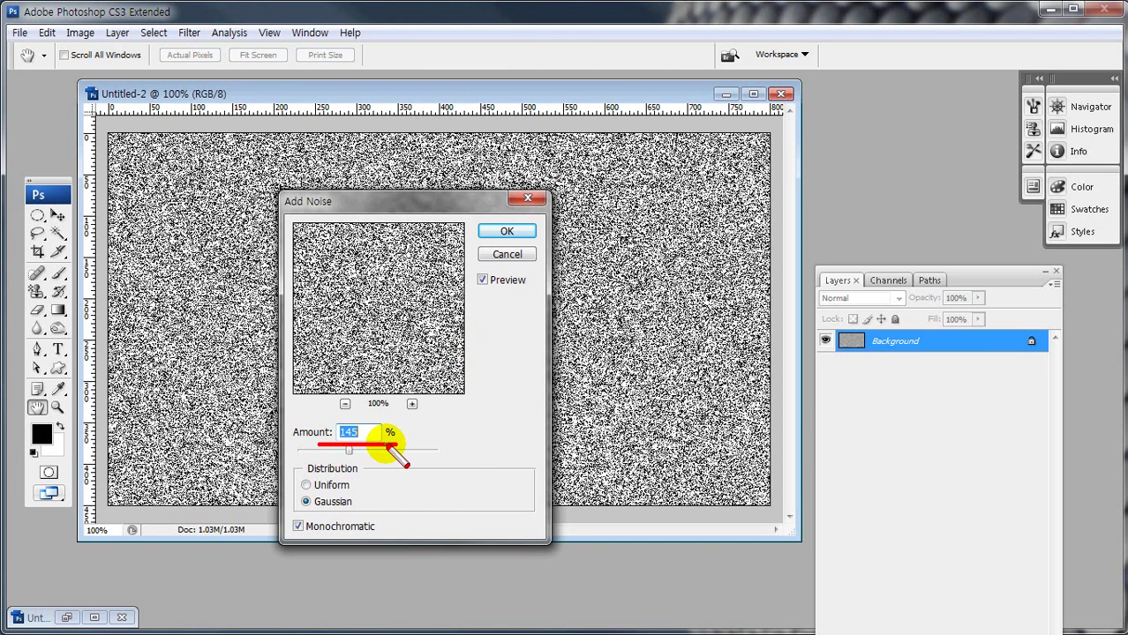
drag(372, 447, 364, 447)
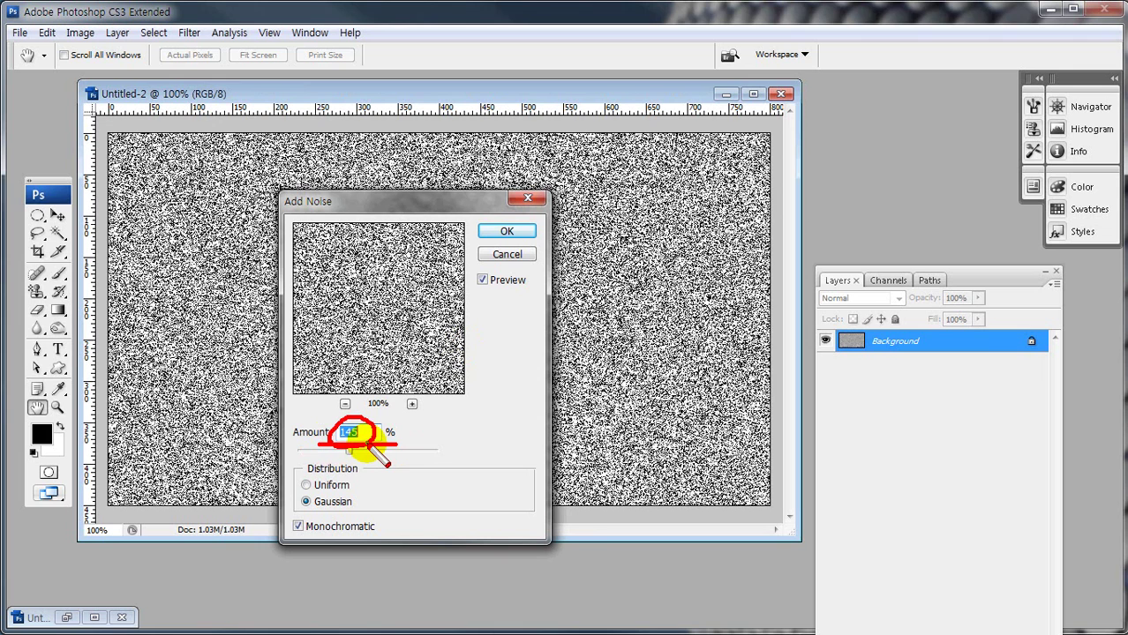
drag(296, 509, 353, 507)
drag(292, 535, 378, 528)
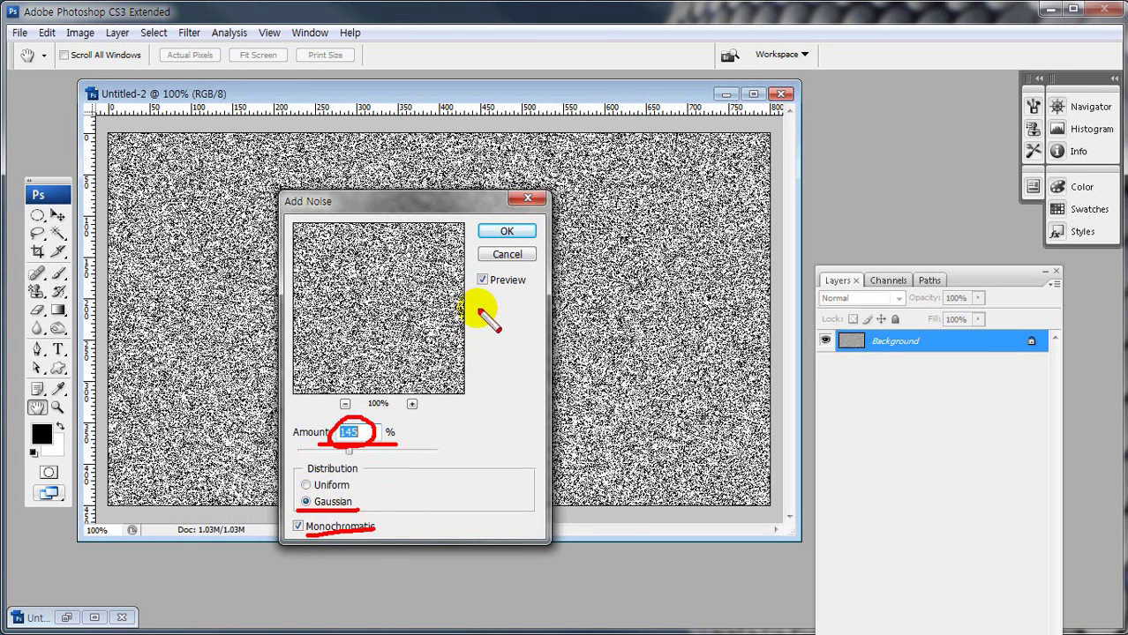
click(495, 231)
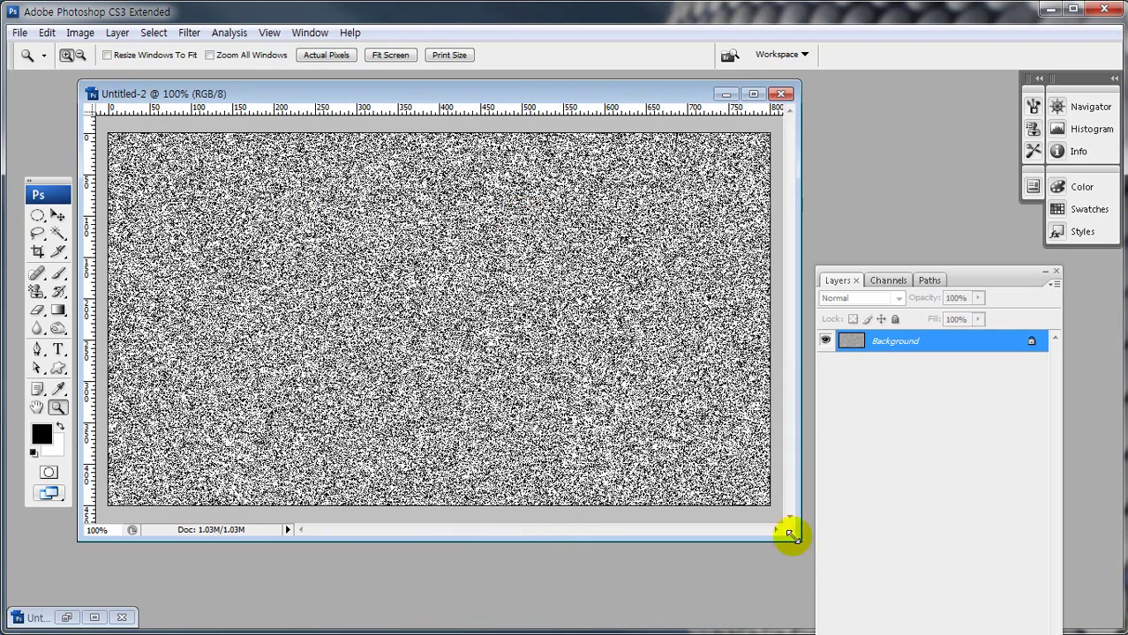
Apply the Median noise filter to the Background layer with a radius of 4 pixels
drag(792, 536, 814, 566)
drag(278, 99, 269, 103)
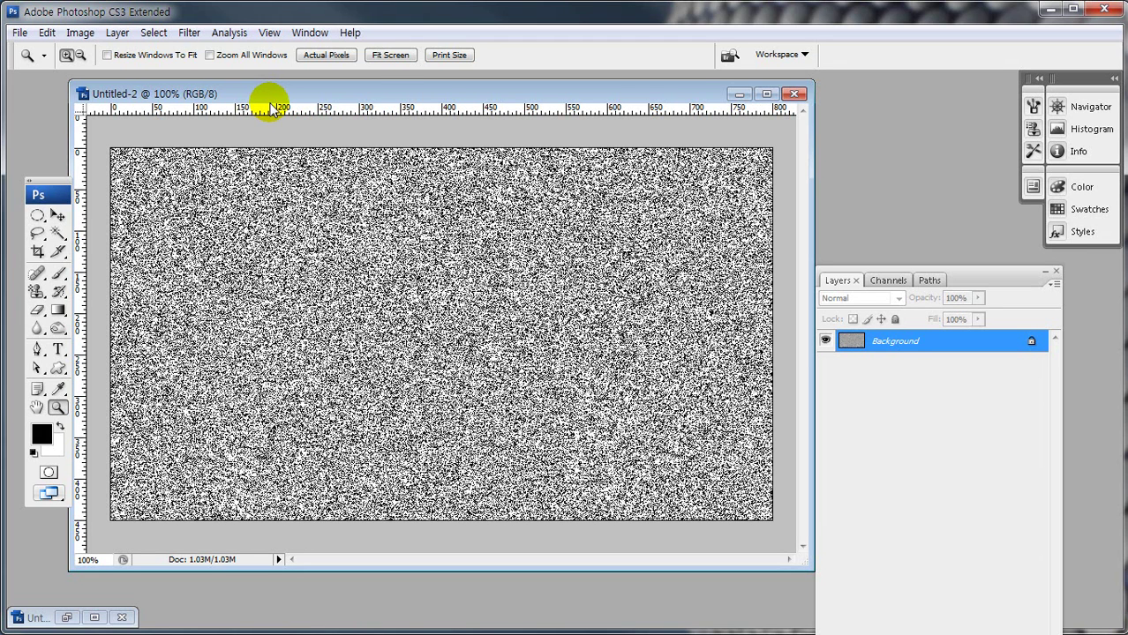
click(189, 33)
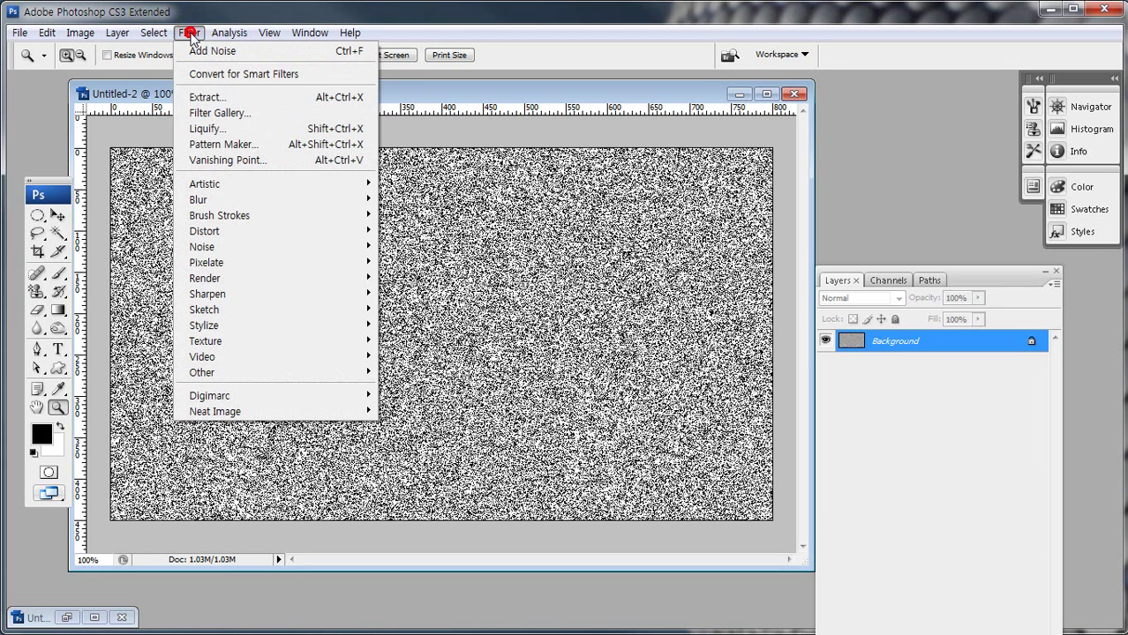
mouse_move(212, 247)
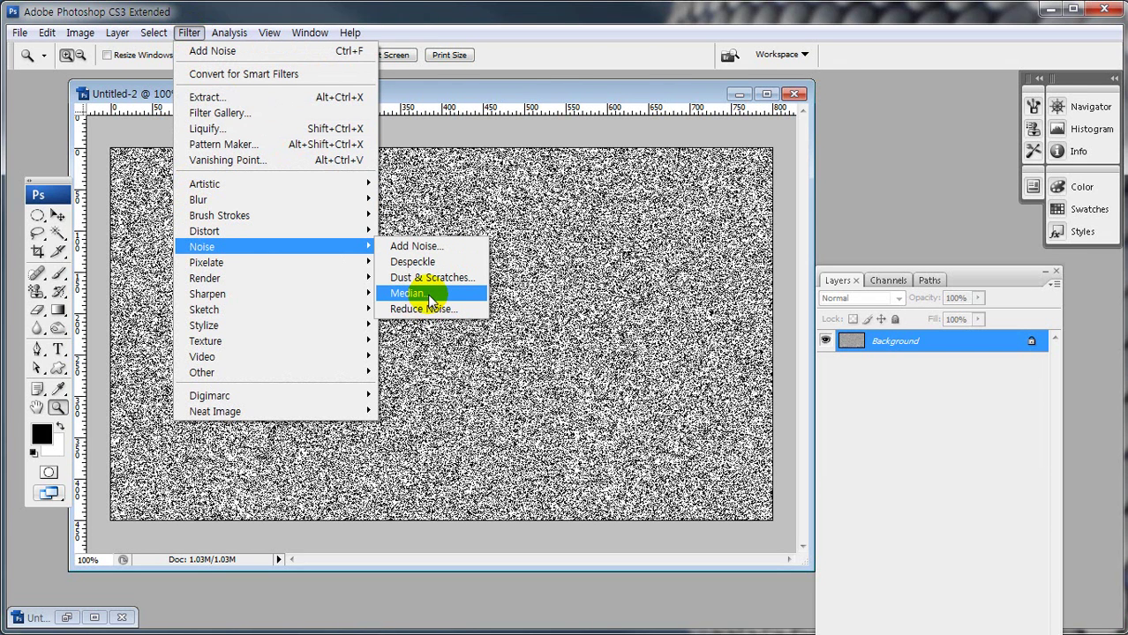
click(427, 300)
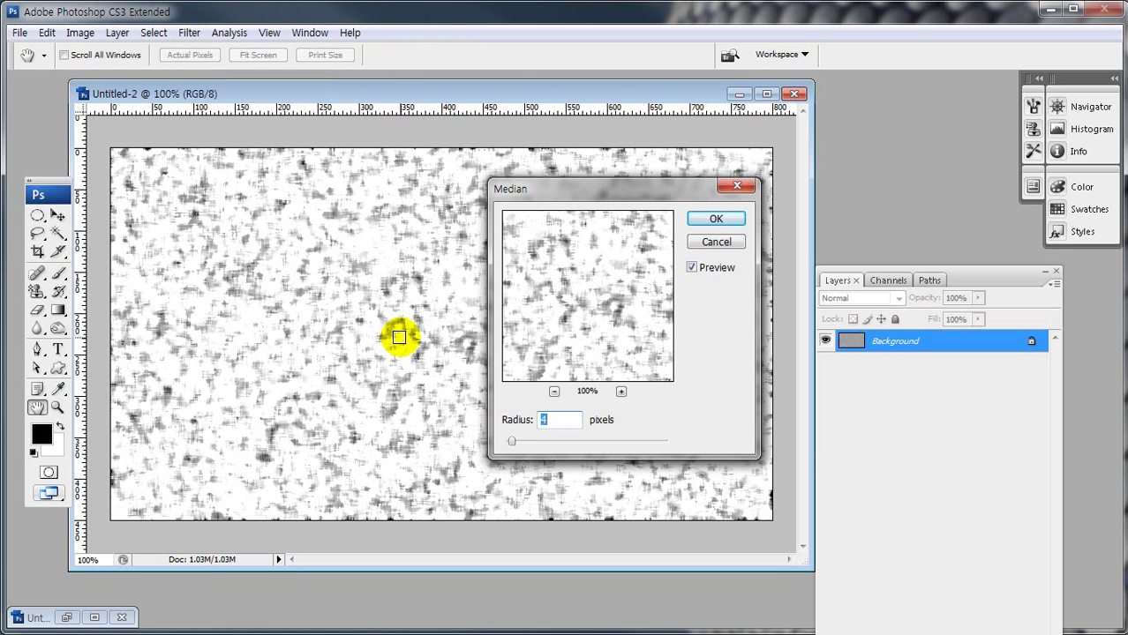
drag(550, 406, 559, 427)
key(Escape)
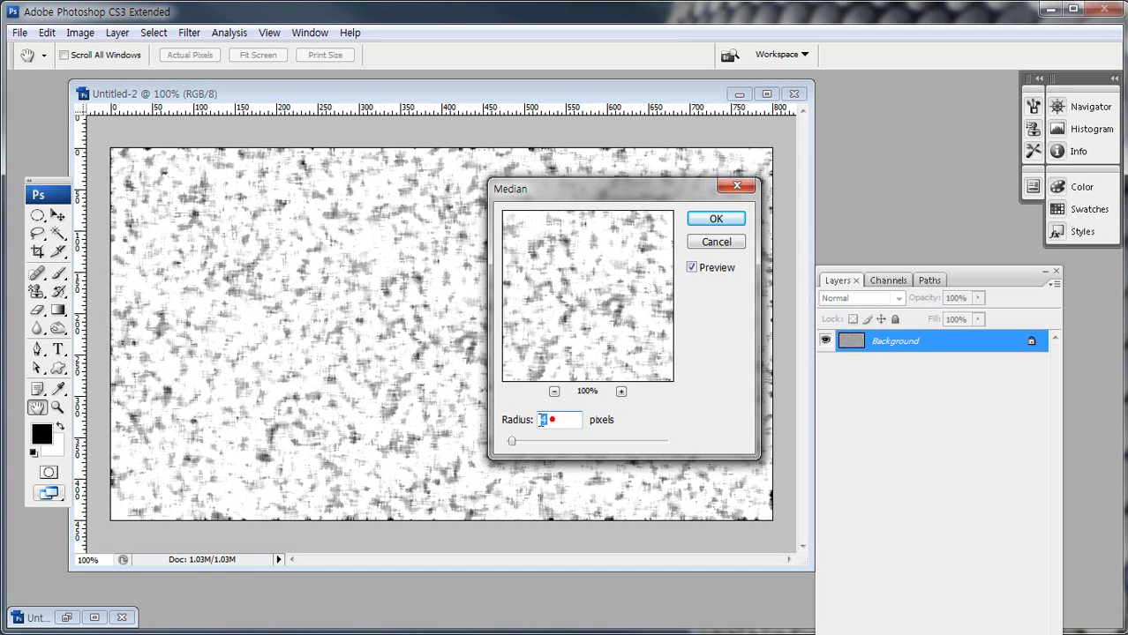
text(5)
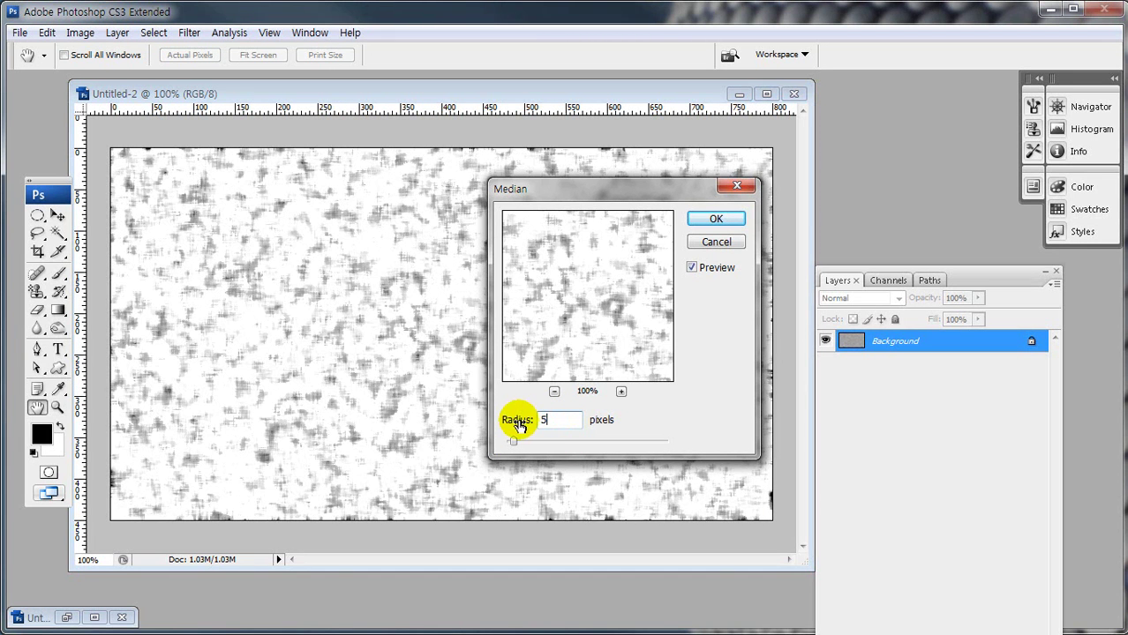
drag(551, 421, 474, 421)
text(4)
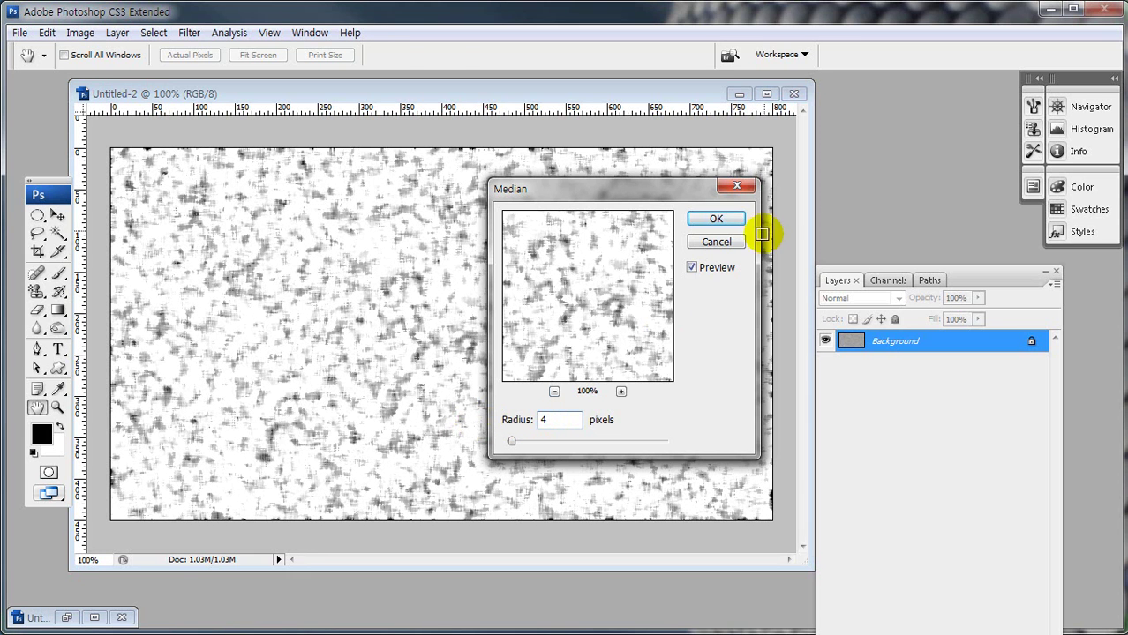
click(716, 219)
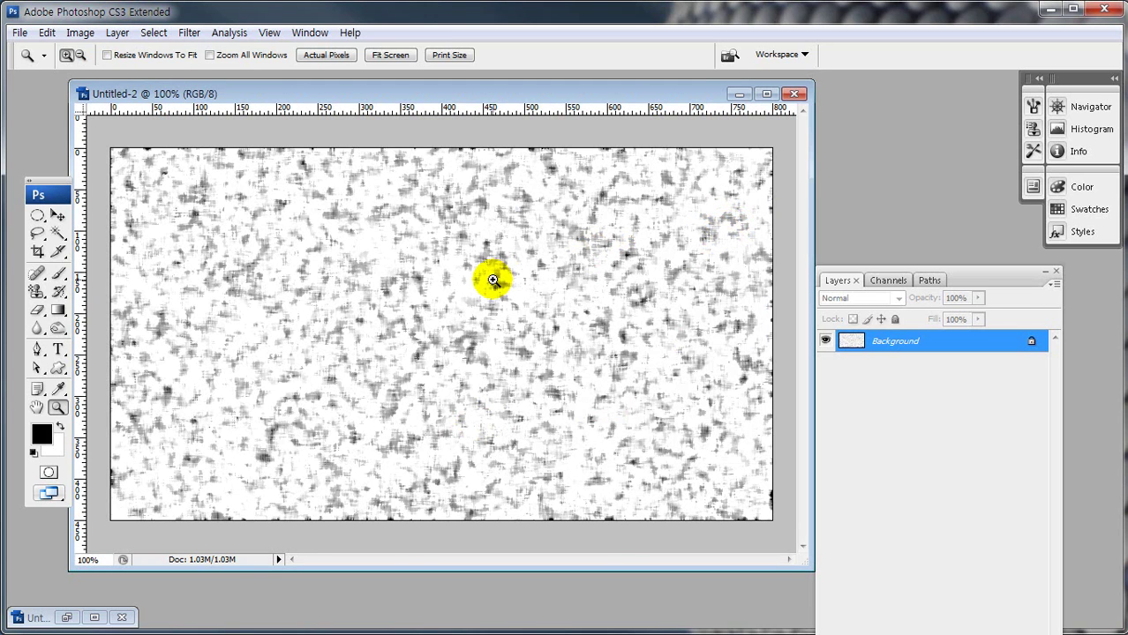
Move the layers list higher to reveal it fully, and duplicate the Background layer
drag(964, 285, 963, 185)
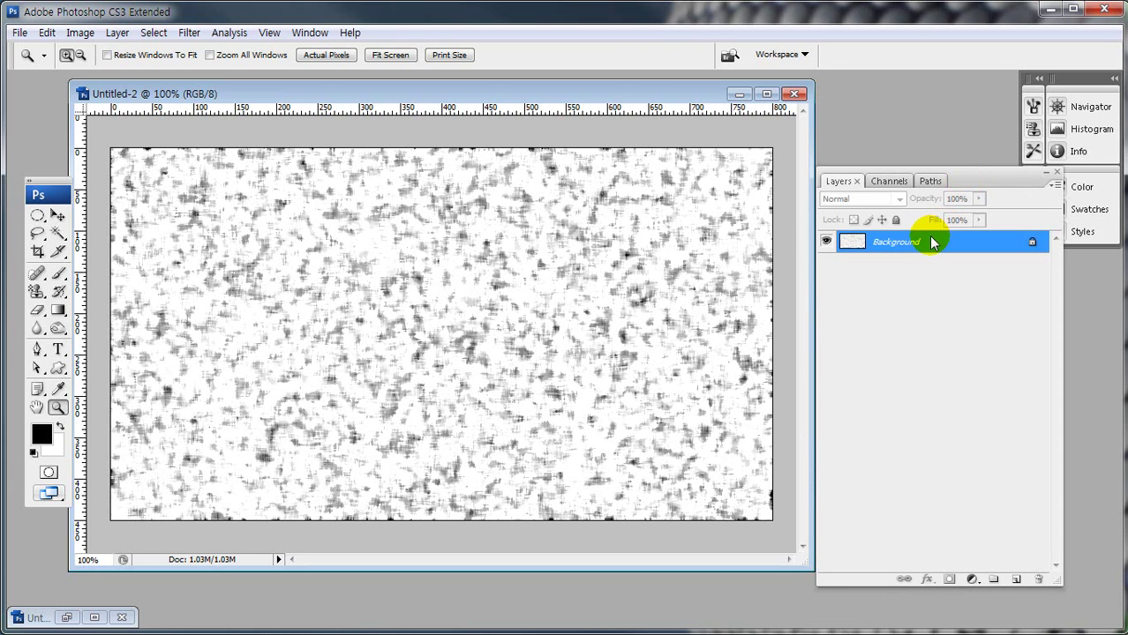
key(ctrl+2)
mouse_move(898, 258)
mouse_down()
mouse_move(902, 226)
mouse_move(899, 254)
mouse_move(1010, 579)
mouse_up()
key(Escape)
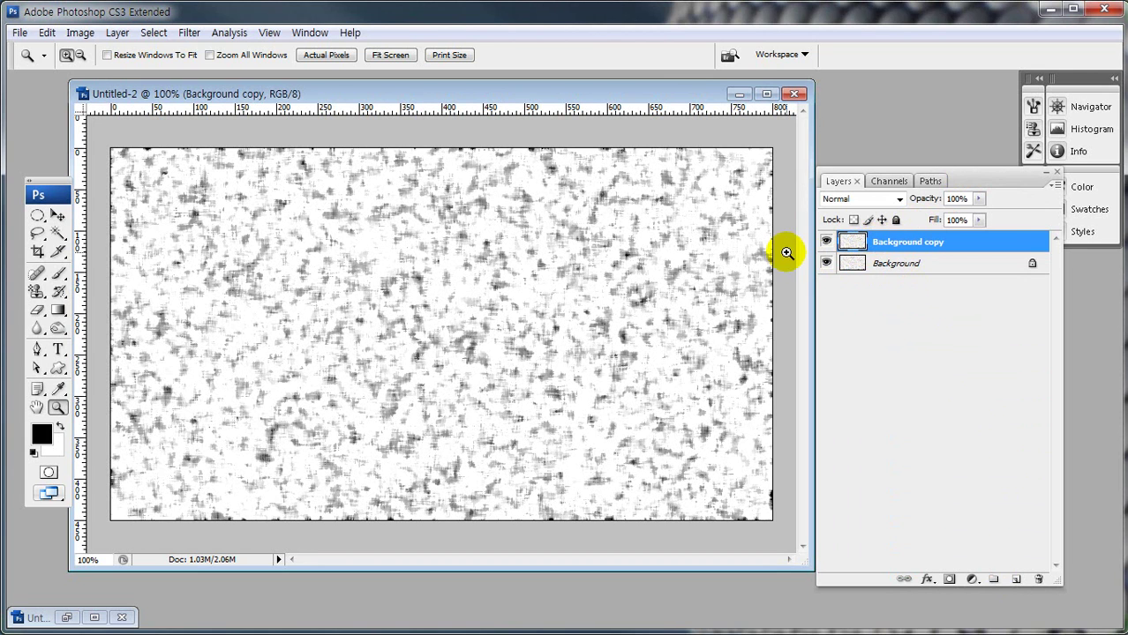
Apply the Glowing Edges filter to the Background copy layer with edge width 1, edge brightness 8 and smoothness 8
click(854, 262)
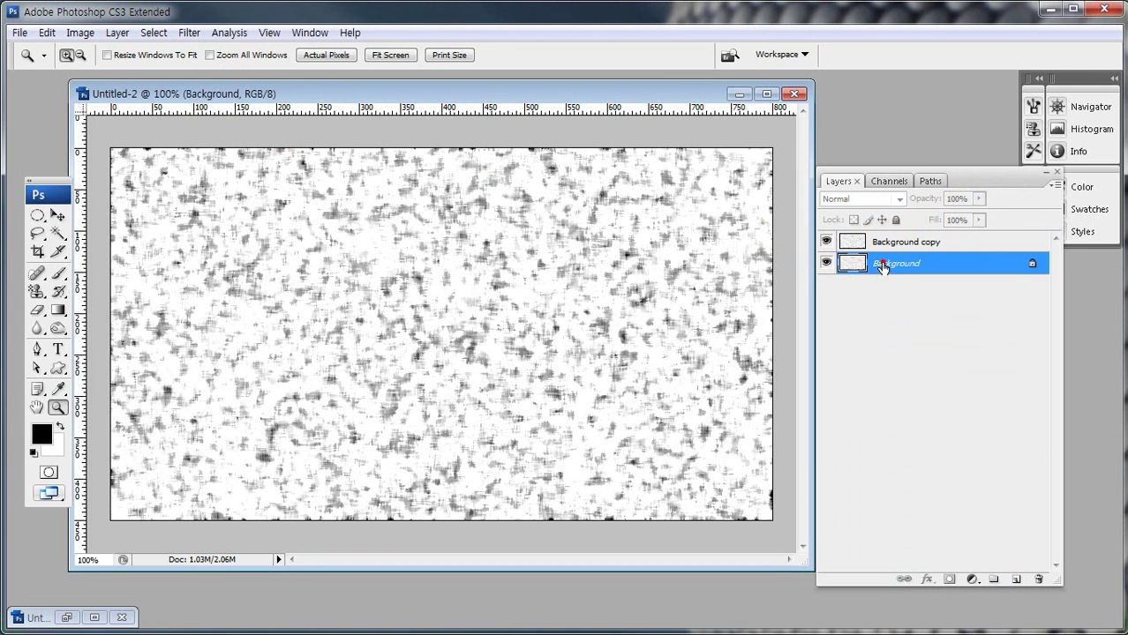
click(889, 247)
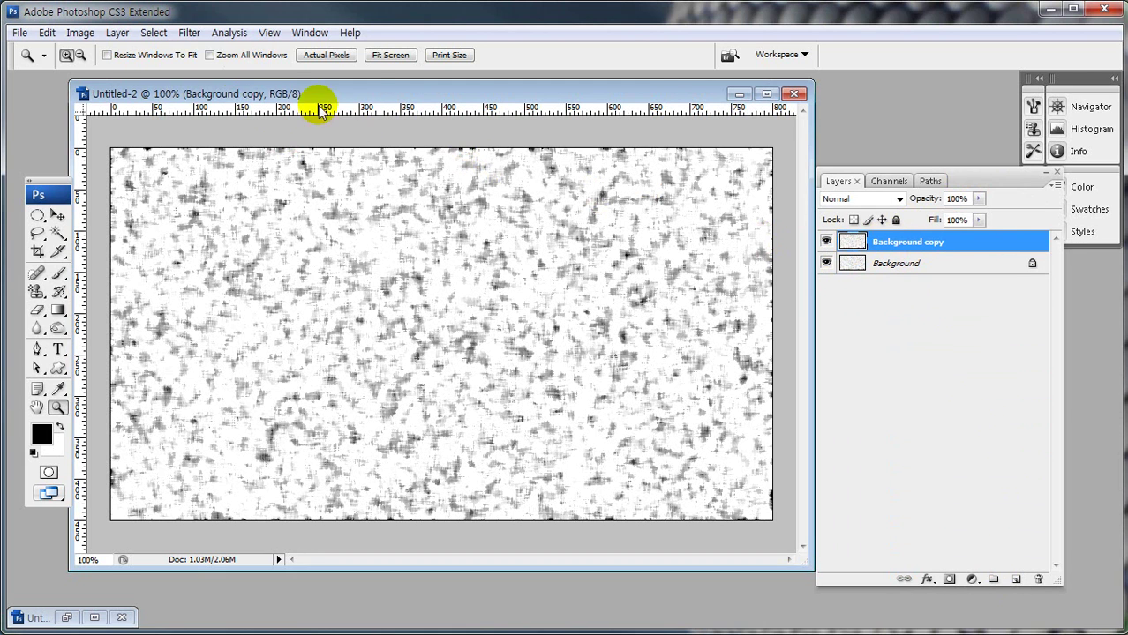
click(189, 33)
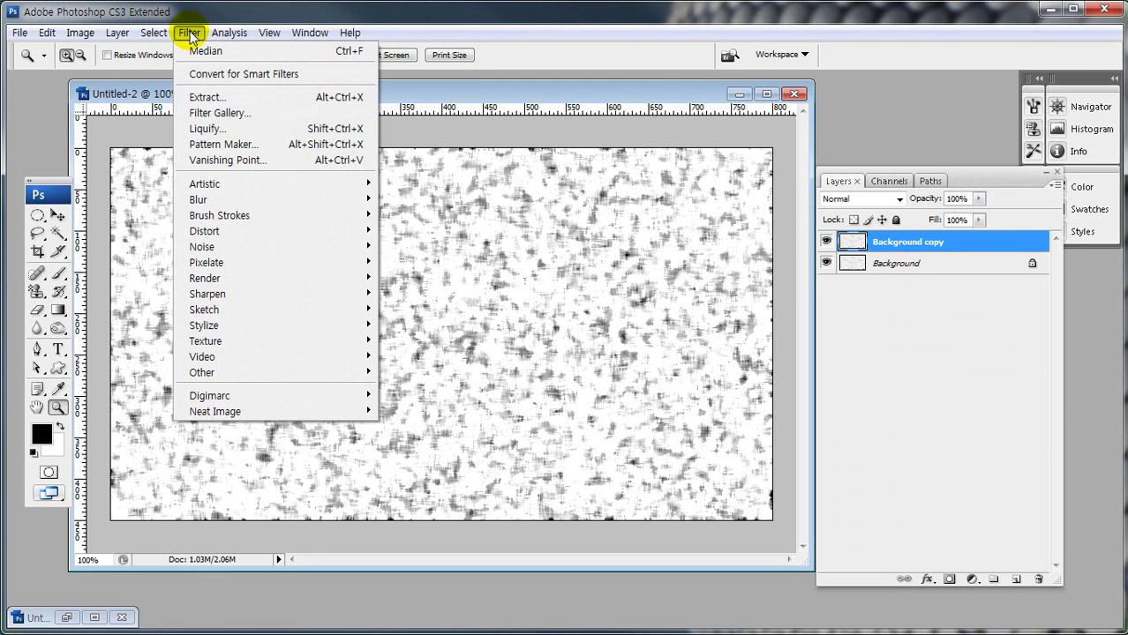
click(252, 325)
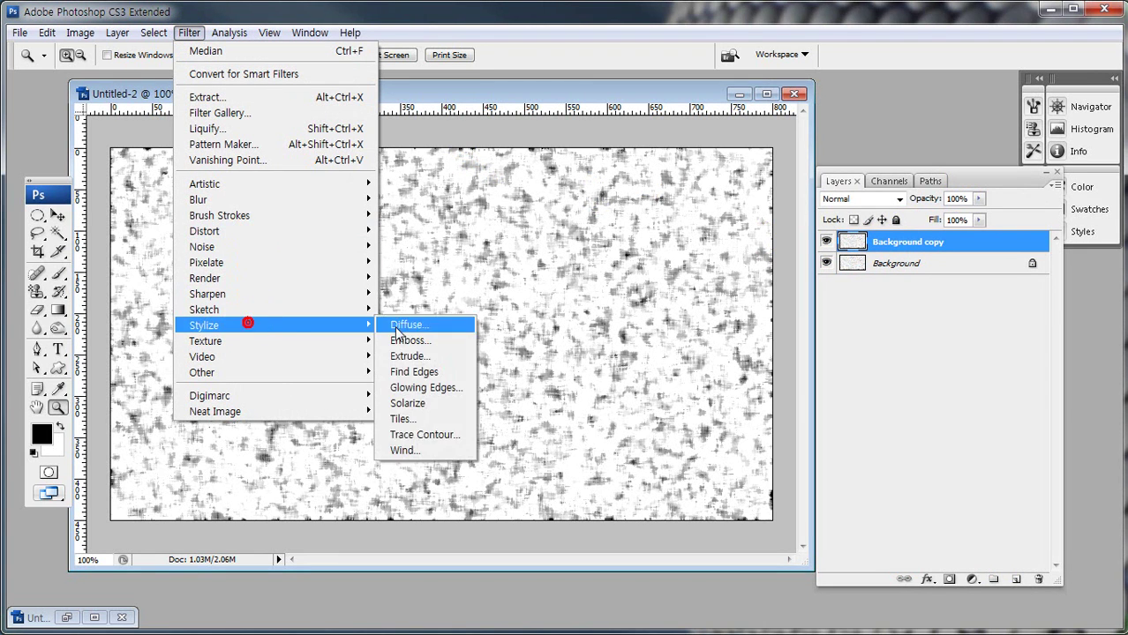
click(427, 393)
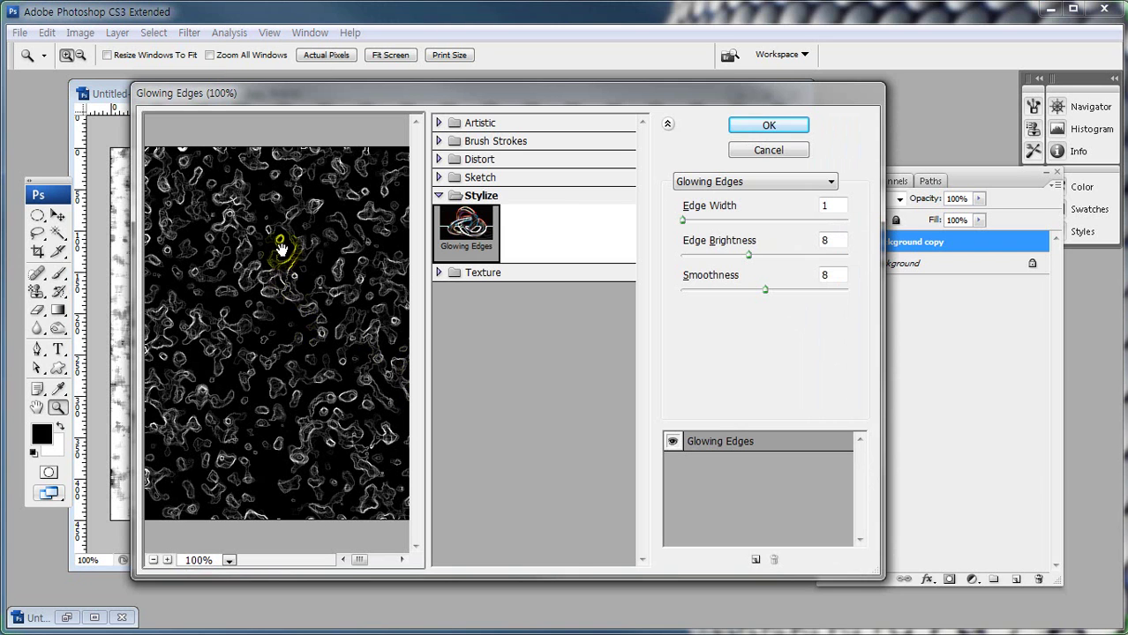
key(ctrl+shift+d)
drag(685, 213, 725, 213)
mouse_move(830, 214)
mouse_down()
mouse_move(823, 201)
mouse_move(837, 210)
mouse_up()
mouse_move(822, 248)
mouse_down()
mouse_move(828, 235)
mouse_move(824, 283)
mouse_up()
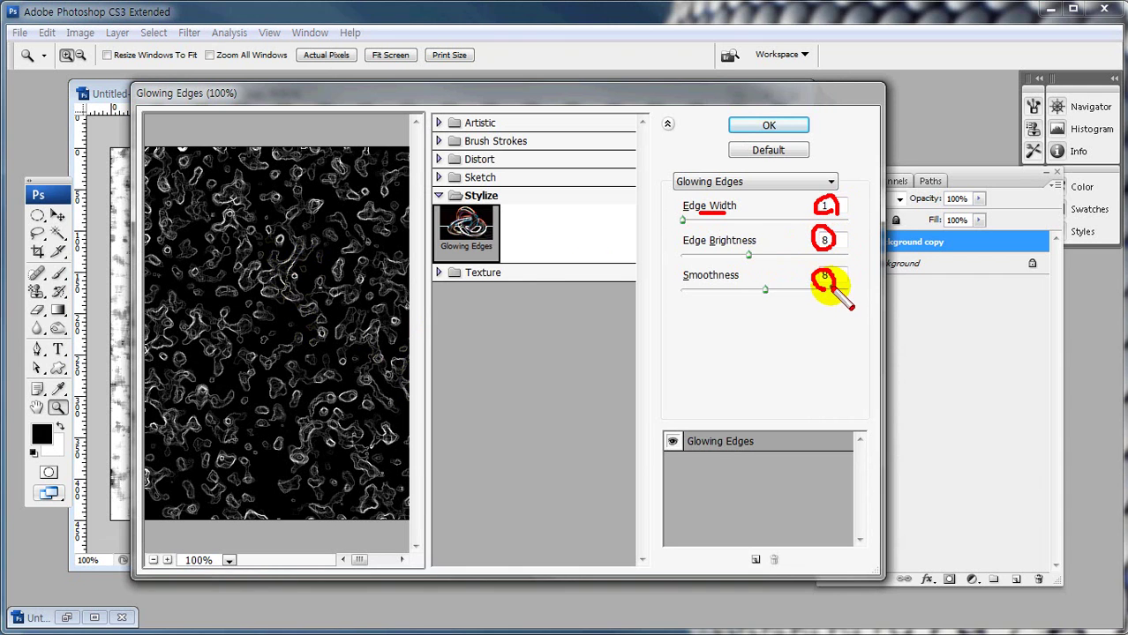
key(Escape)
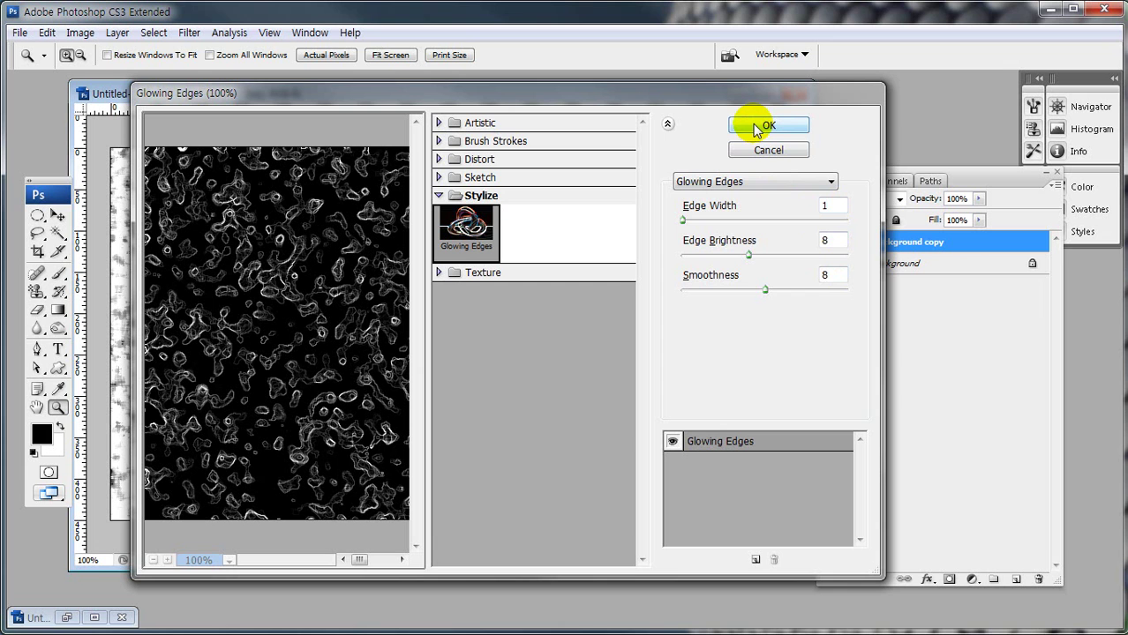
click(758, 128)
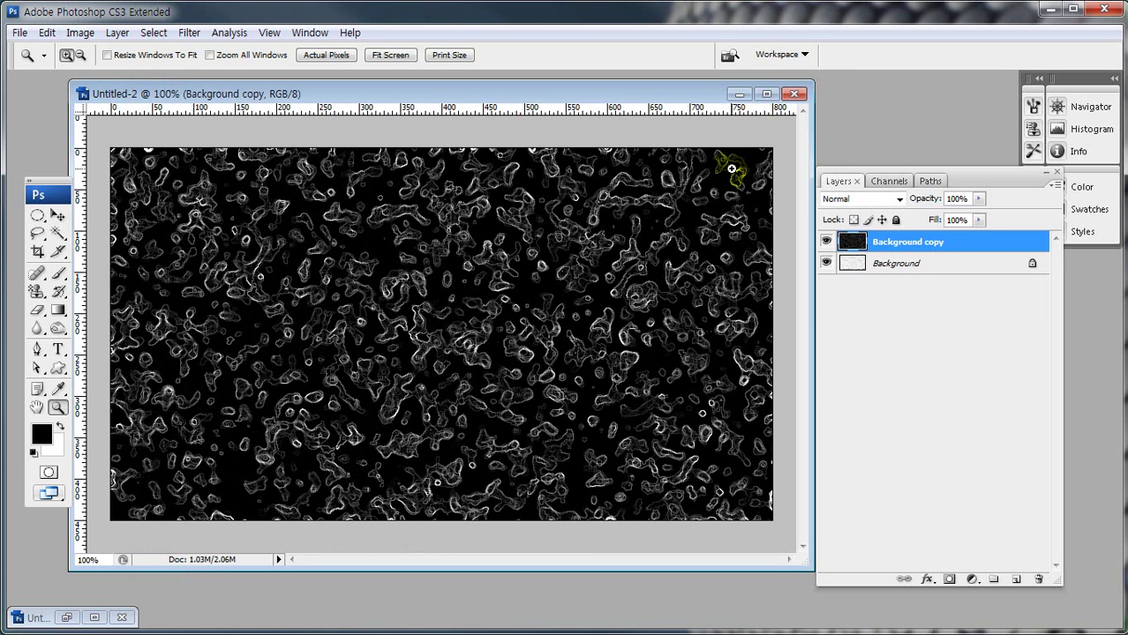
Hide the Background copy layer and make the Background layer active
click(827, 241)
click(871, 263)
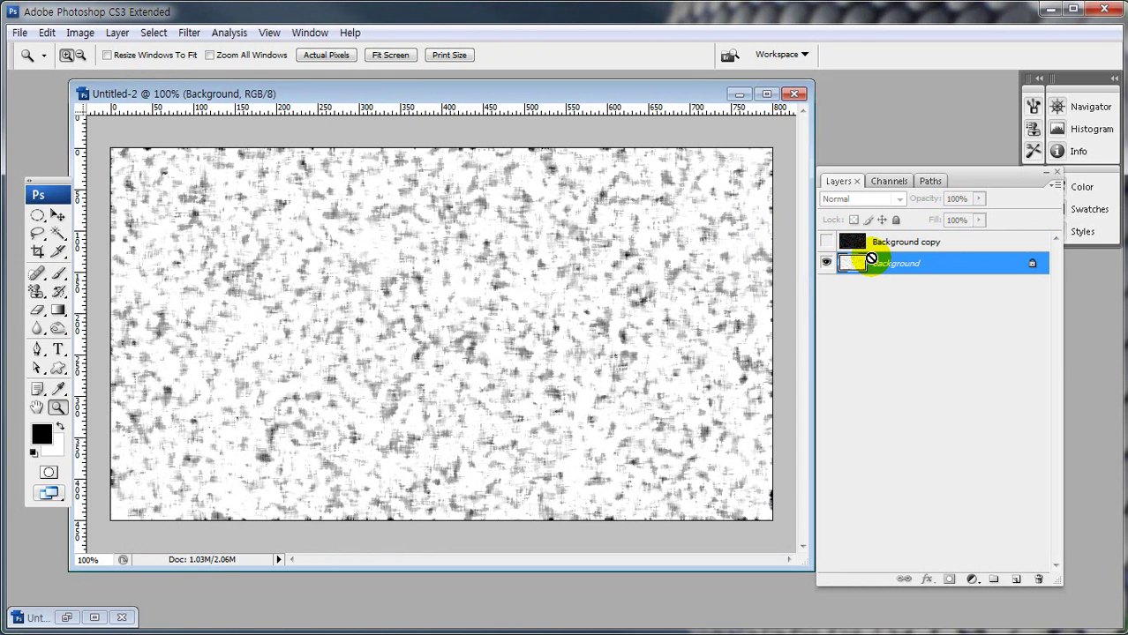
Invert the colours of the Background layer
click(80, 33)
mouse_move(96, 76)
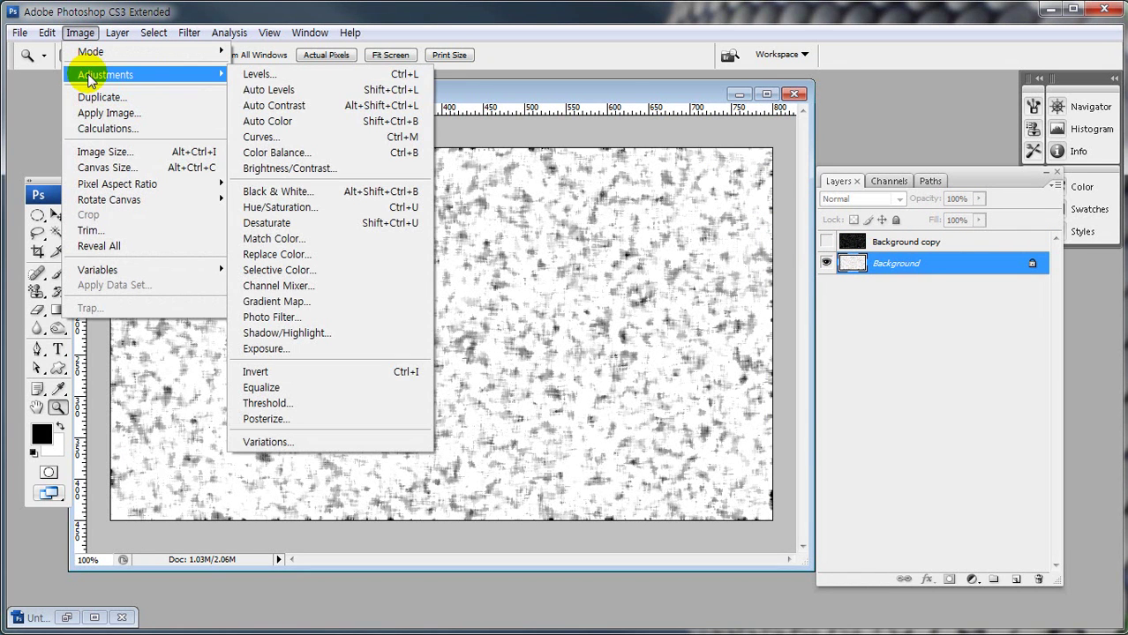
click(373, 378)
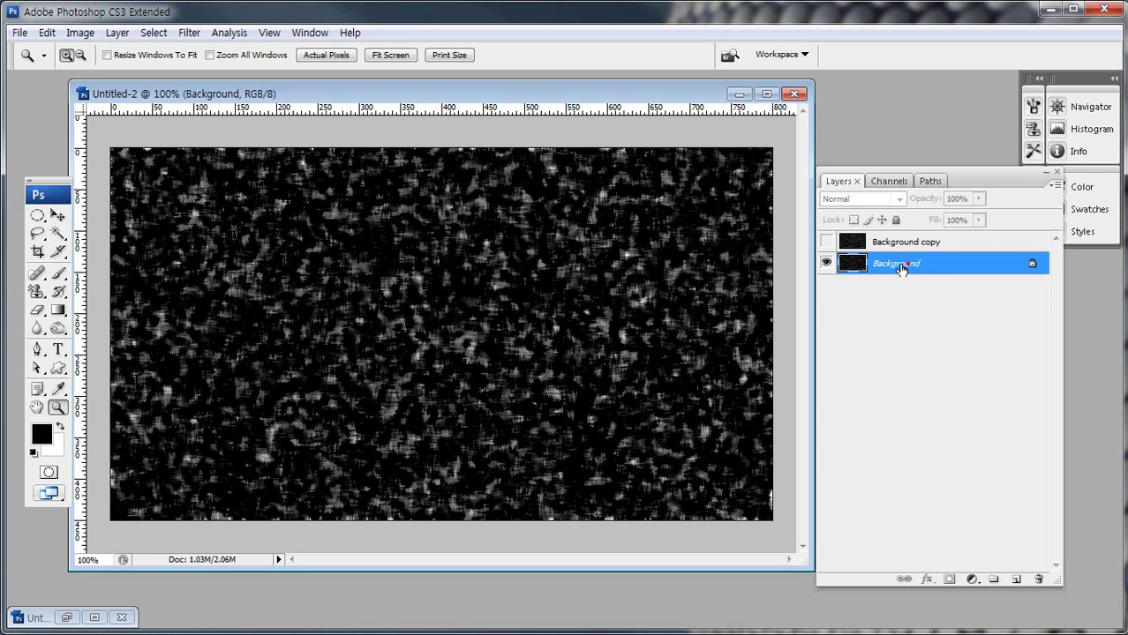
Apply a Gaussian Blur with a radius of 3 pixels to the Background layer
click(186, 33)
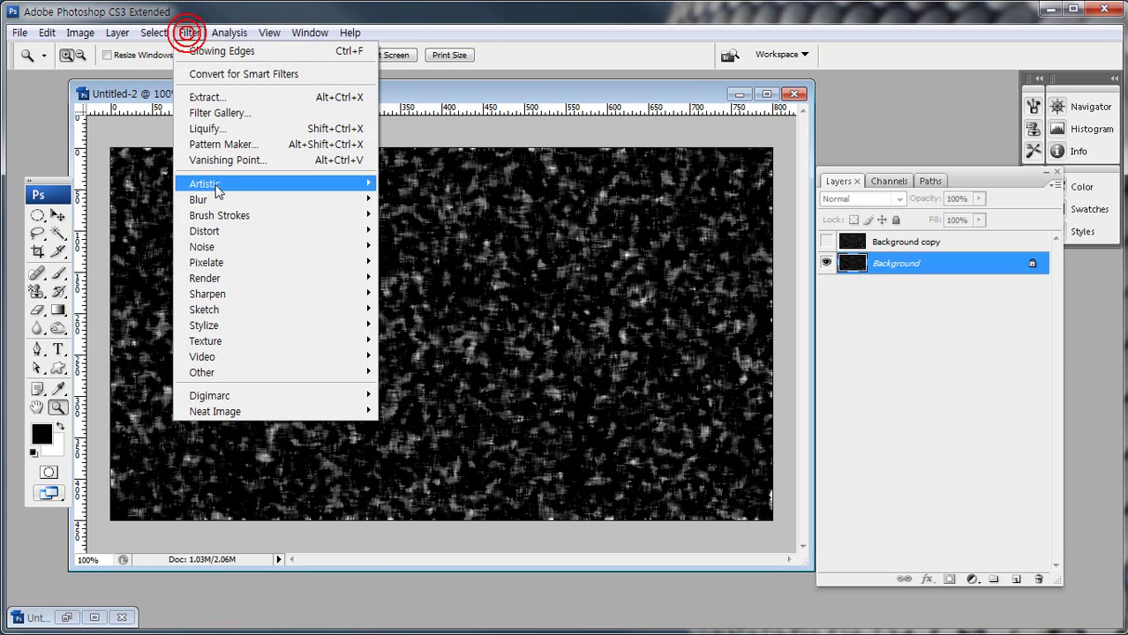
mouse_move(216, 200)
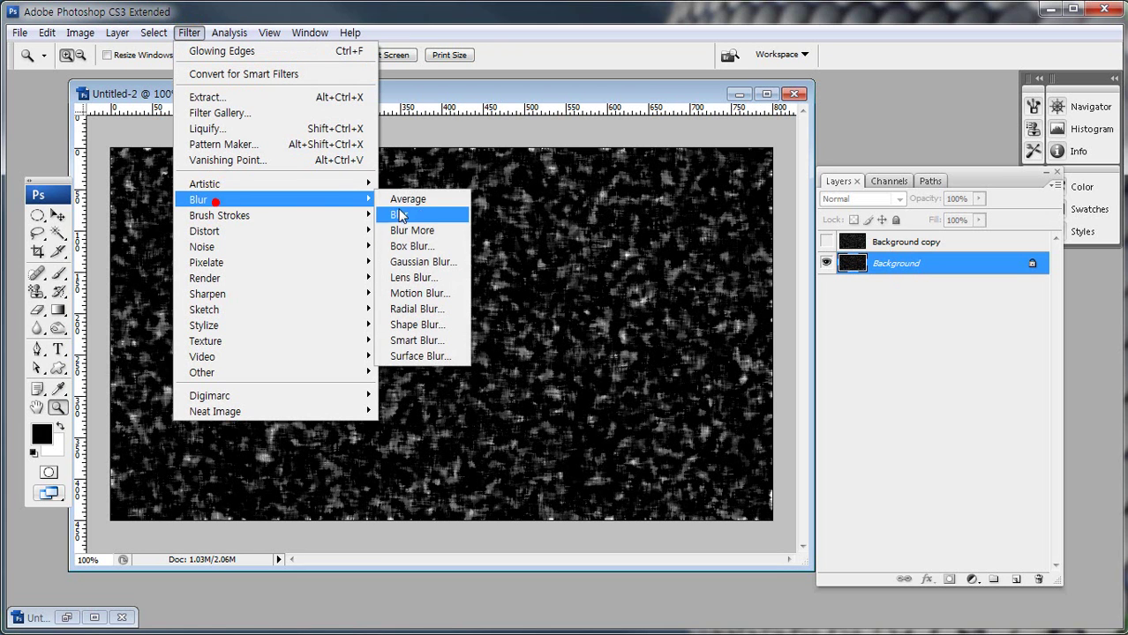
click(430, 264)
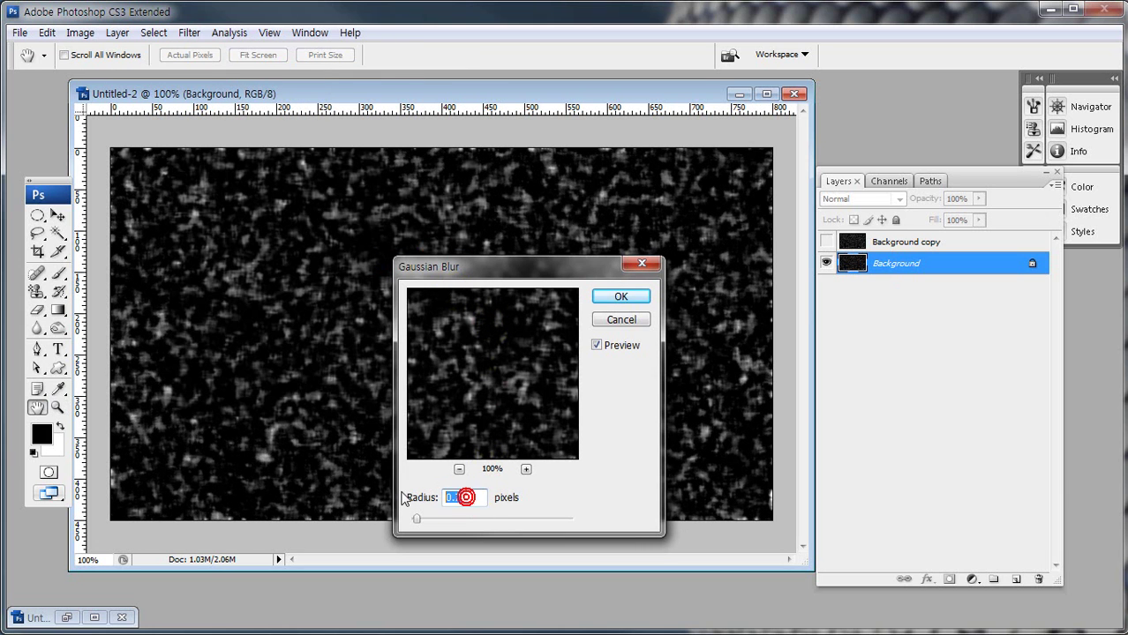
text(3.)
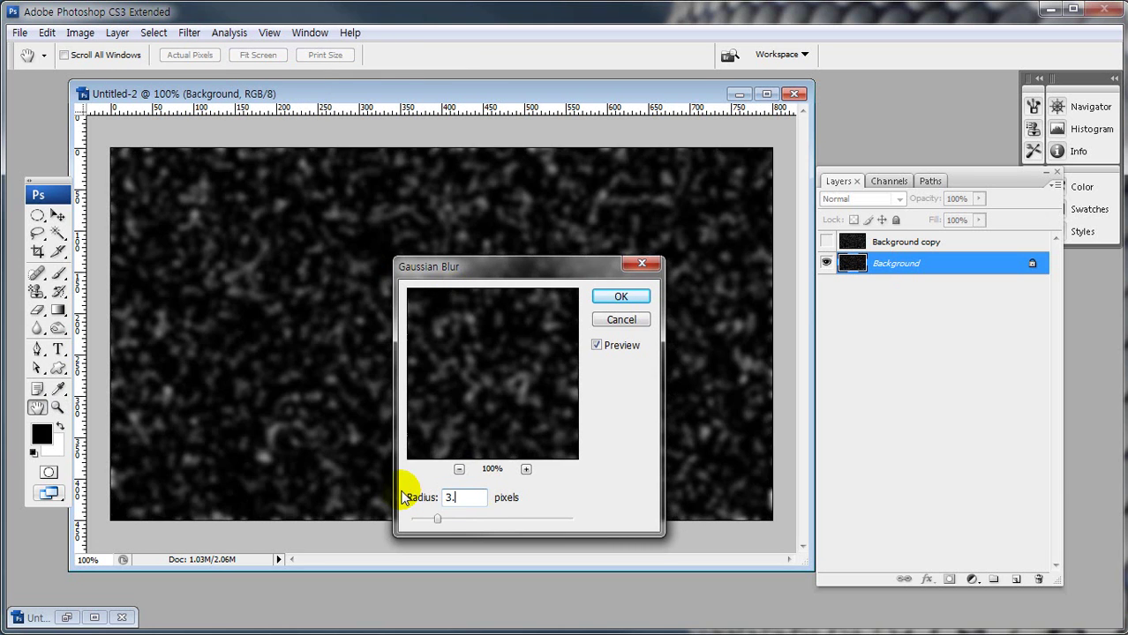
key(BackSpace)
key(BackSpace)
text(3)
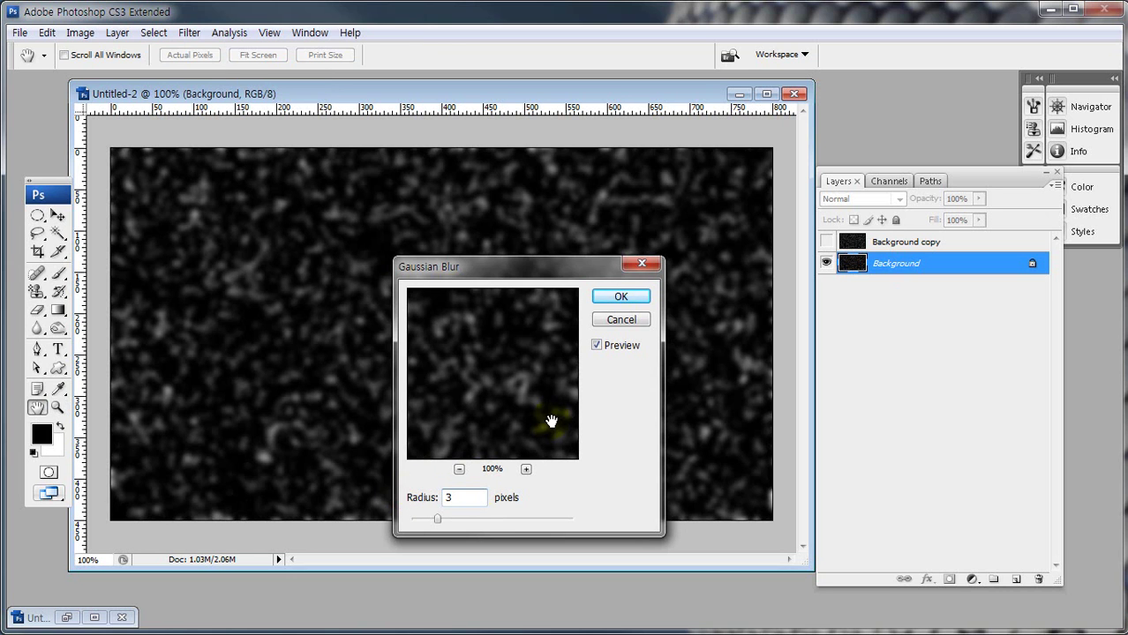
click(605, 295)
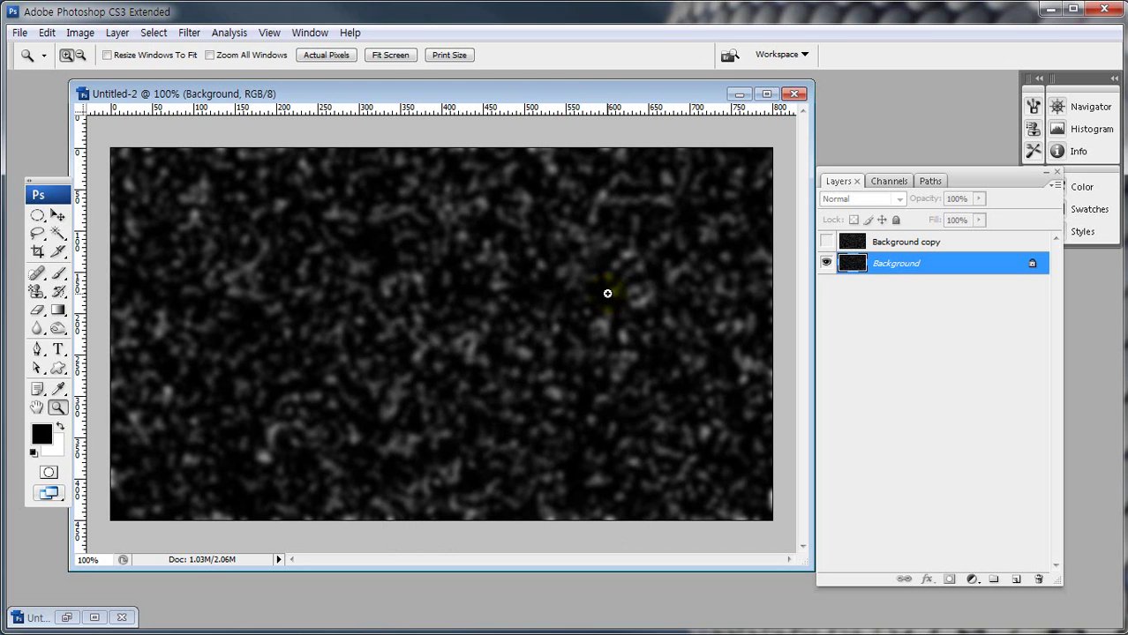
Make the Background copy layer active and visible, and set its blend mode to Screen
click(890, 242)
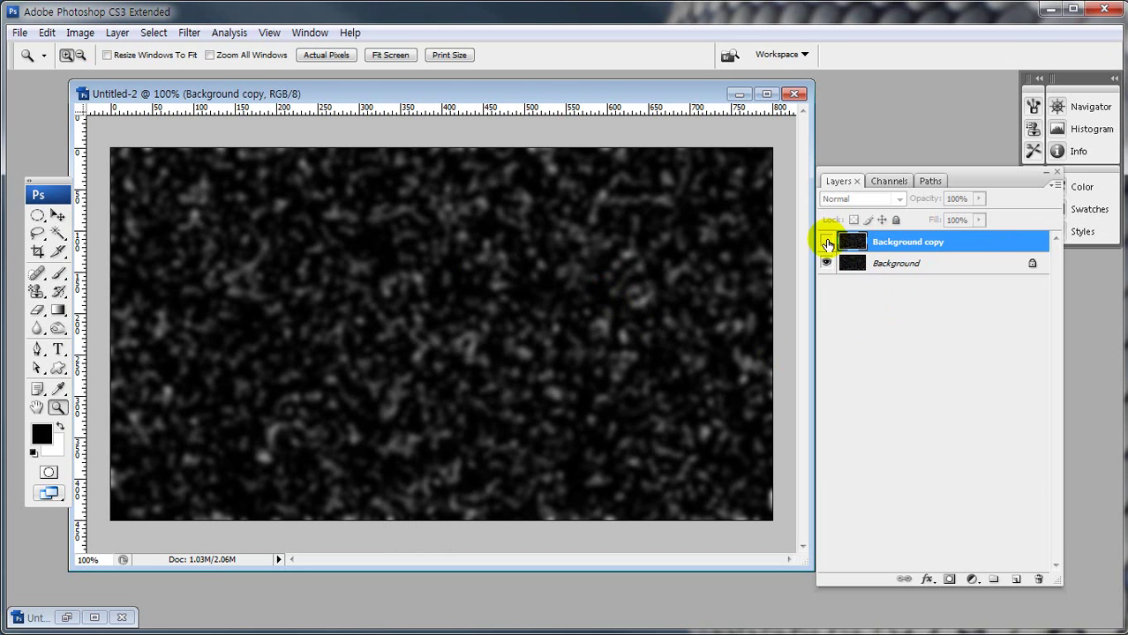
click(827, 242)
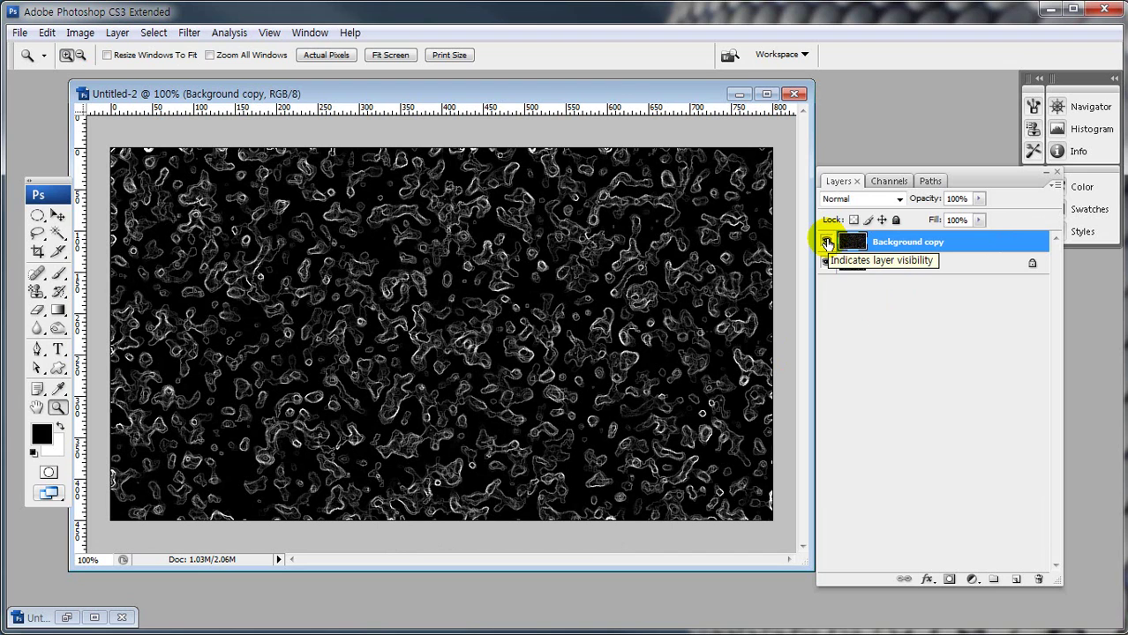
mouse_move(906, 249)
mouse_down()
mouse_move(870, 248)
mouse_move(889, 233)
mouse_move(916, 240)
mouse_move(871, 275)
mouse_move(898, 279)
mouse_up()
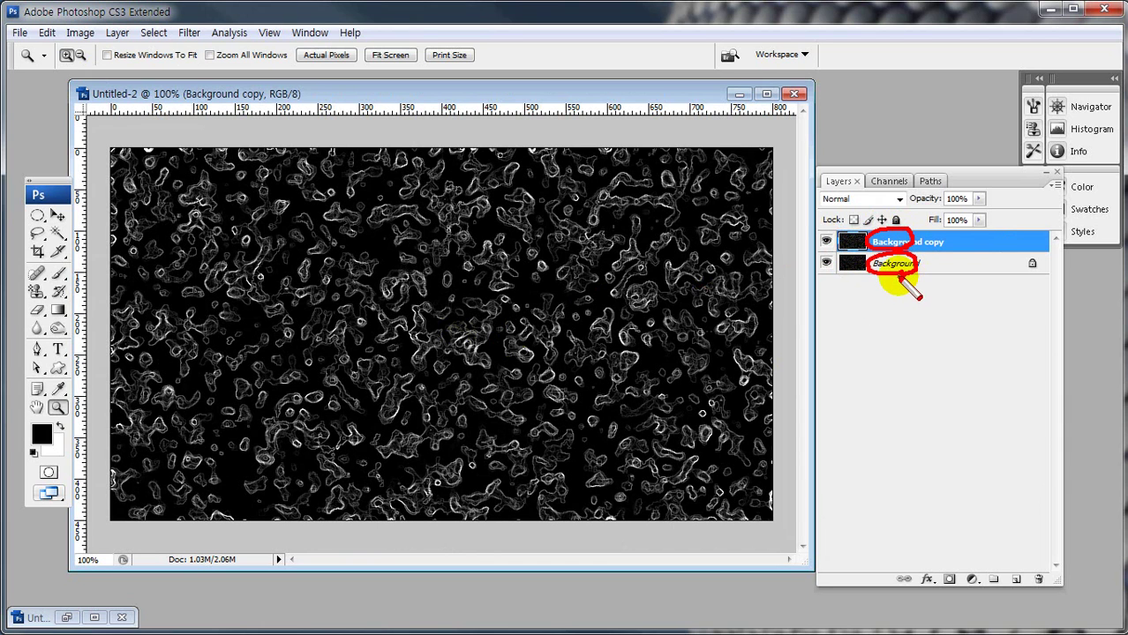
key(Escape)
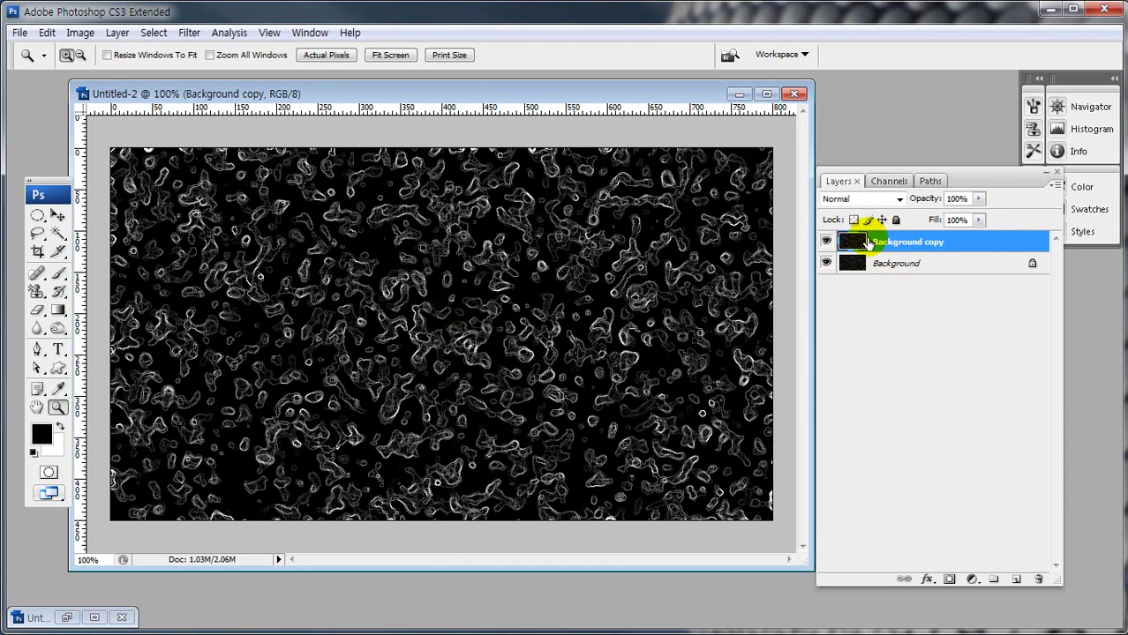
click(889, 198)
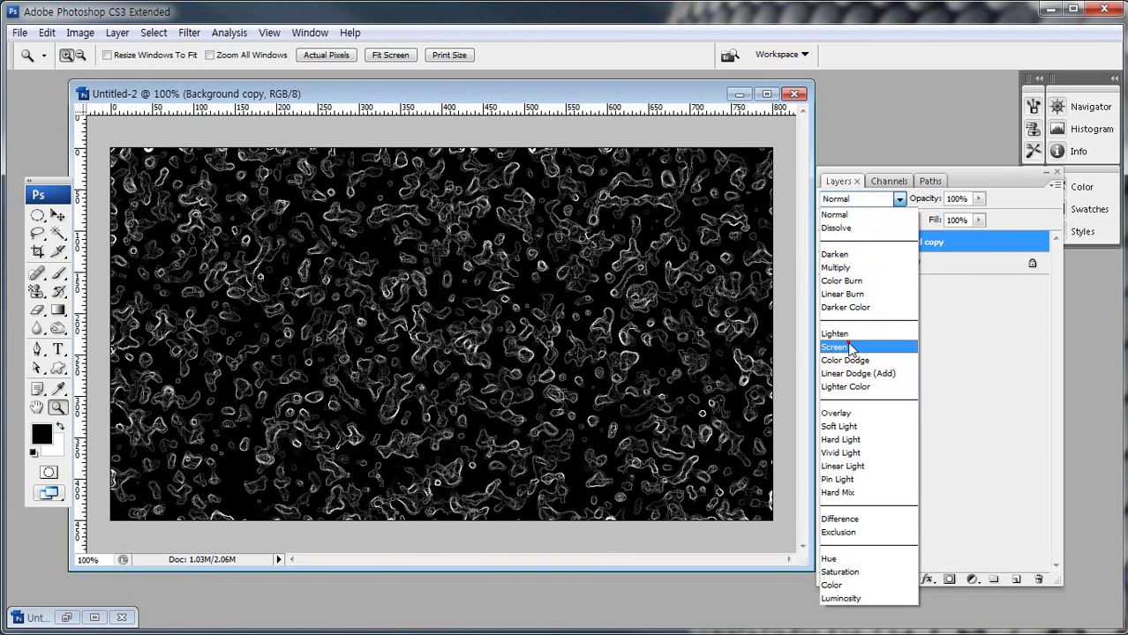
click(847, 347)
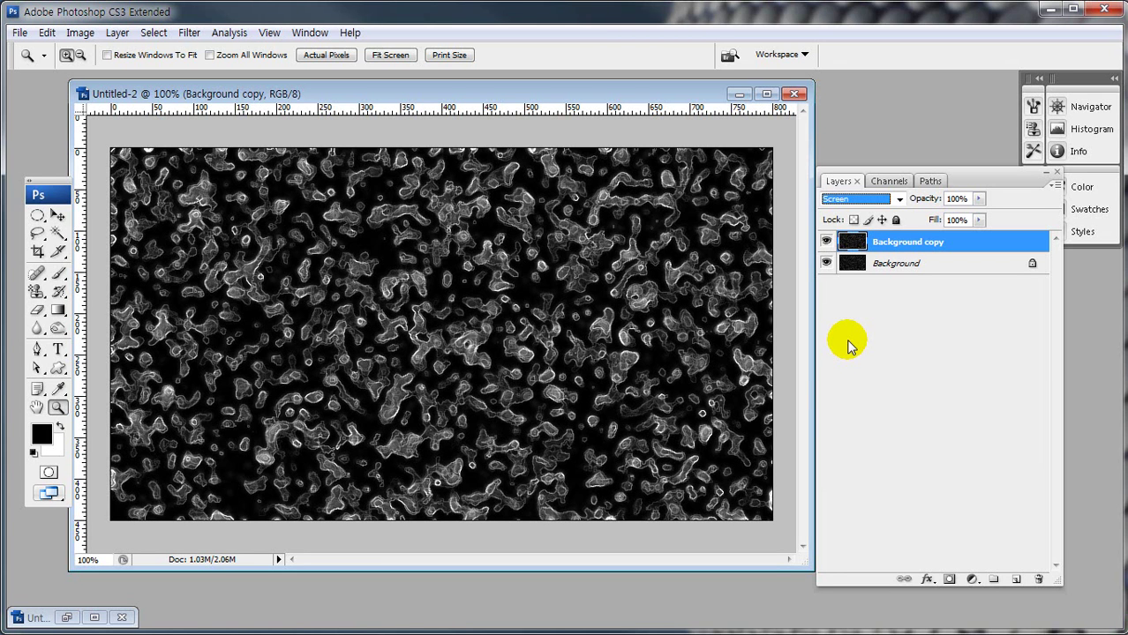
Hide the Background copy layer and select the Background layer for editing
click(825, 242)
click(909, 263)
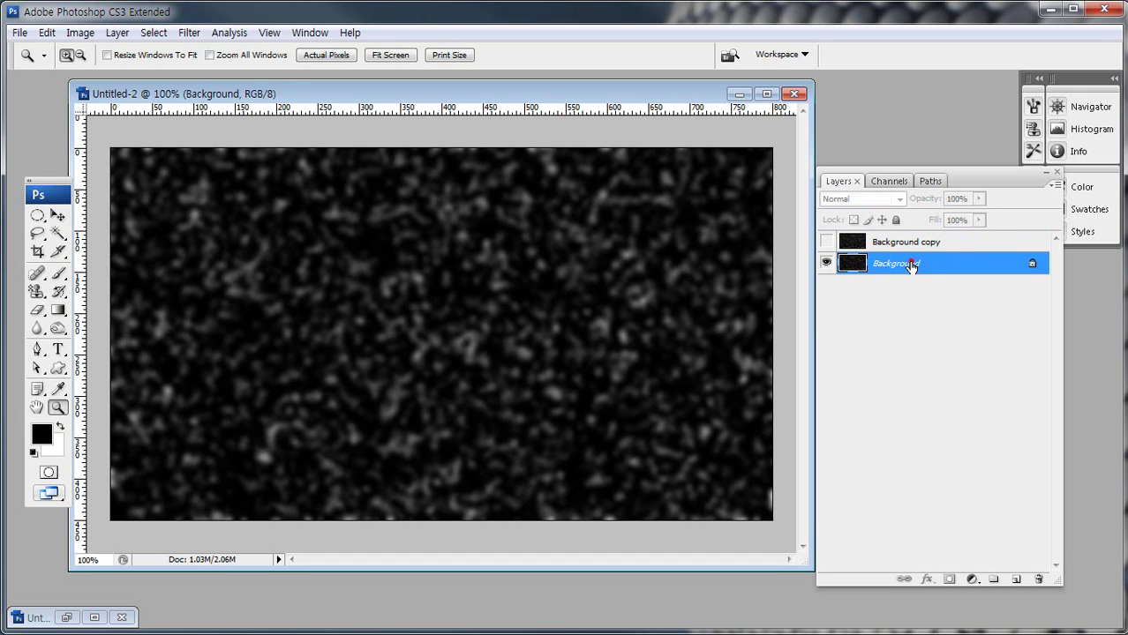
mouse_move(923, 284)
mouse_down()
mouse_move(858, 280)
mouse_move(913, 281)
mouse_up()
key(Escape)
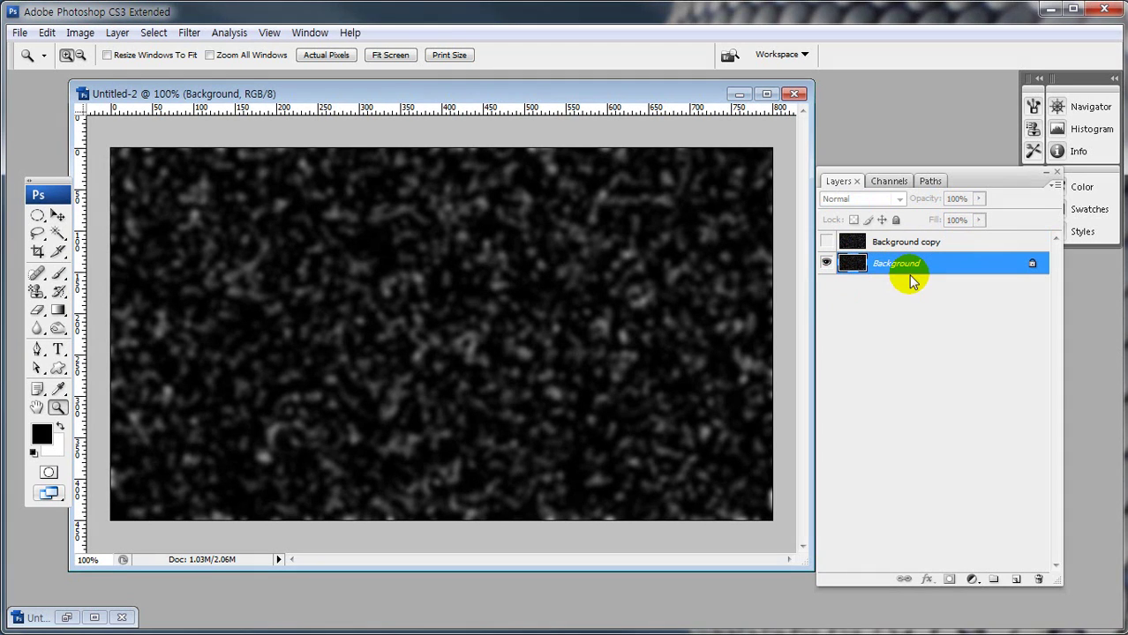
click(972, 583)
click(893, 328)
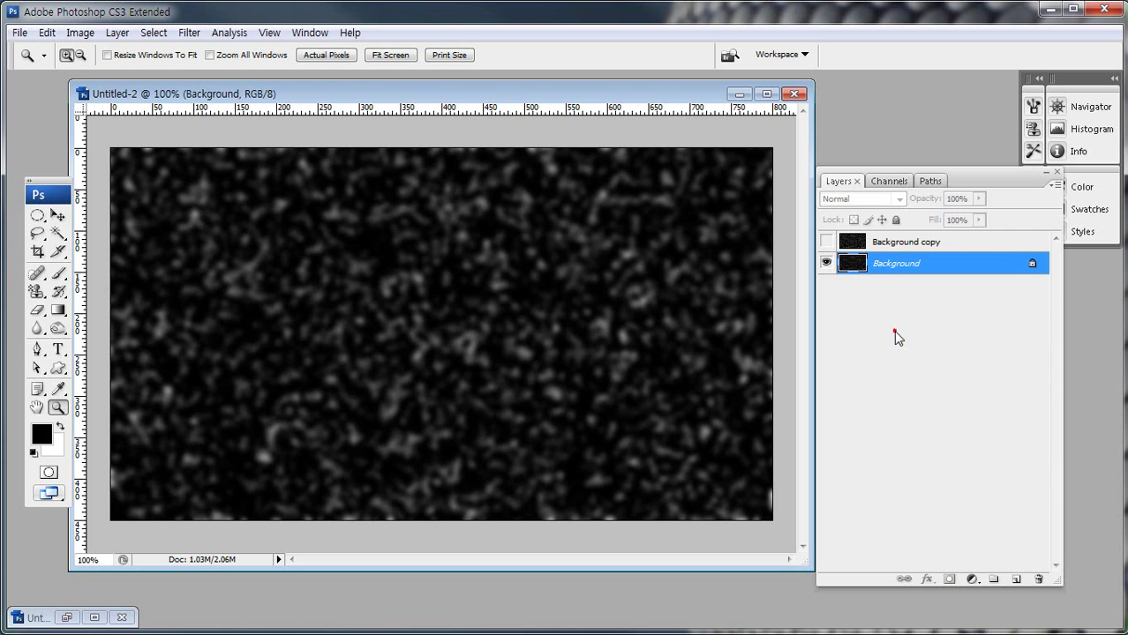
key(ctrl+2)
mouse_move(869, 262)
mouse_down()
mouse_move(913, 263)
mouse_move(899, 247)
mouse_up()
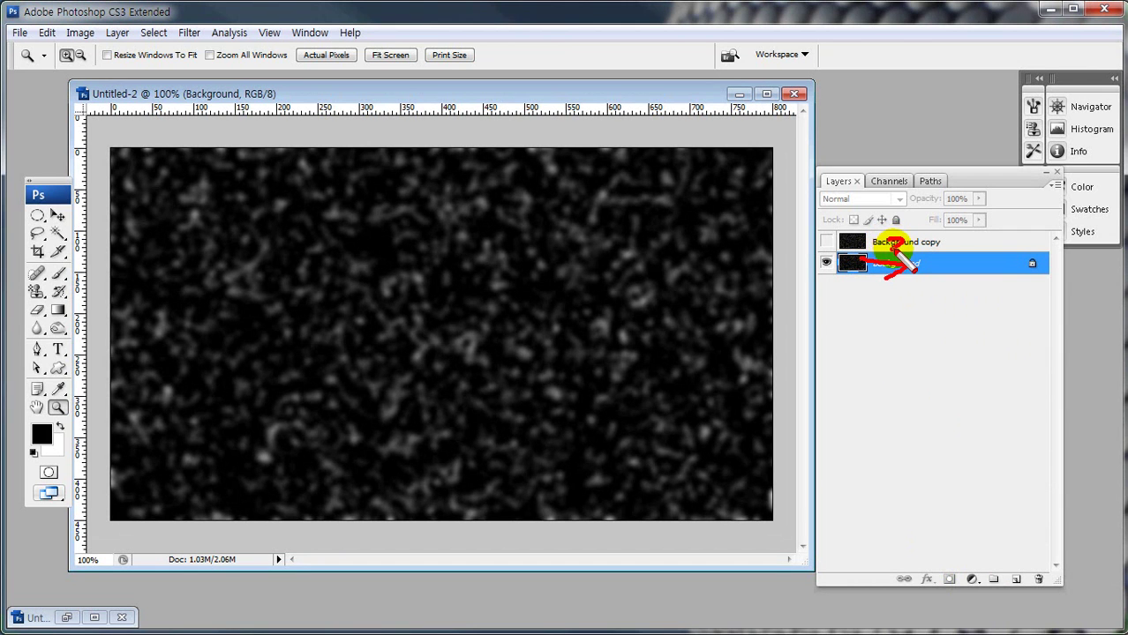
key(e)
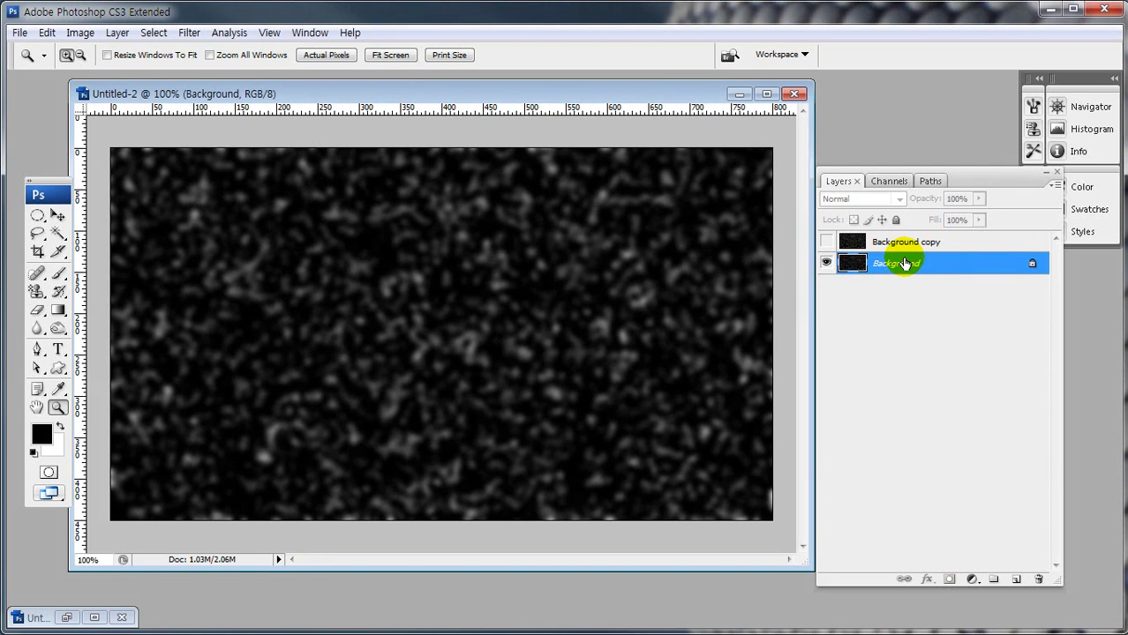
Colorize the Background layer with a Hue/Saturation adjustment using hue 55 and saturation 25
click(79, 33)
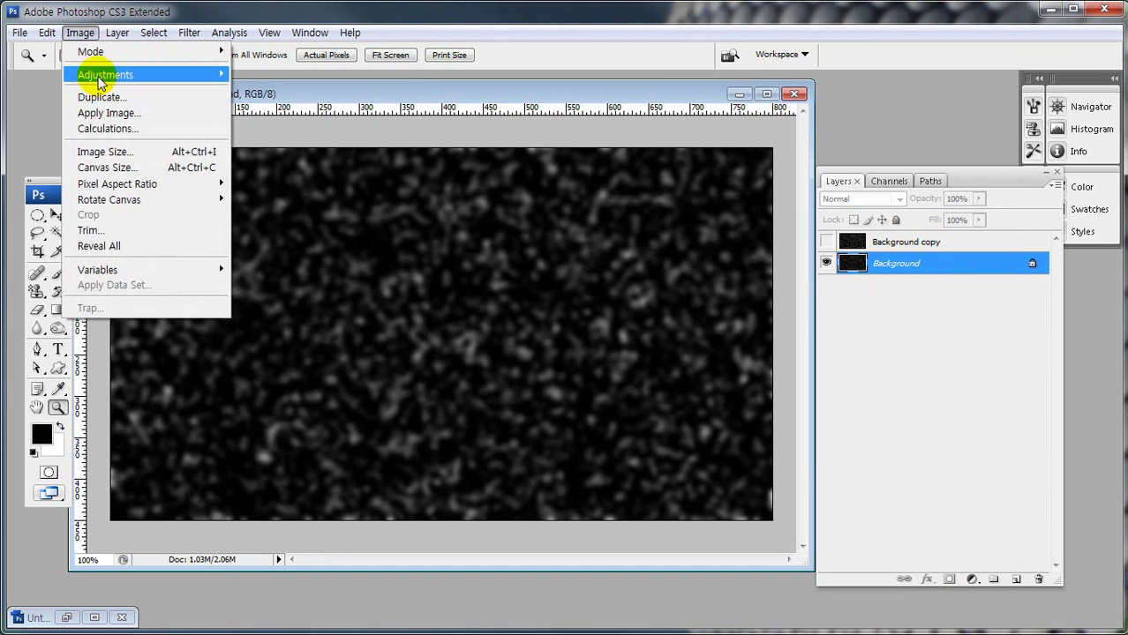
mouse_move(106, 76)
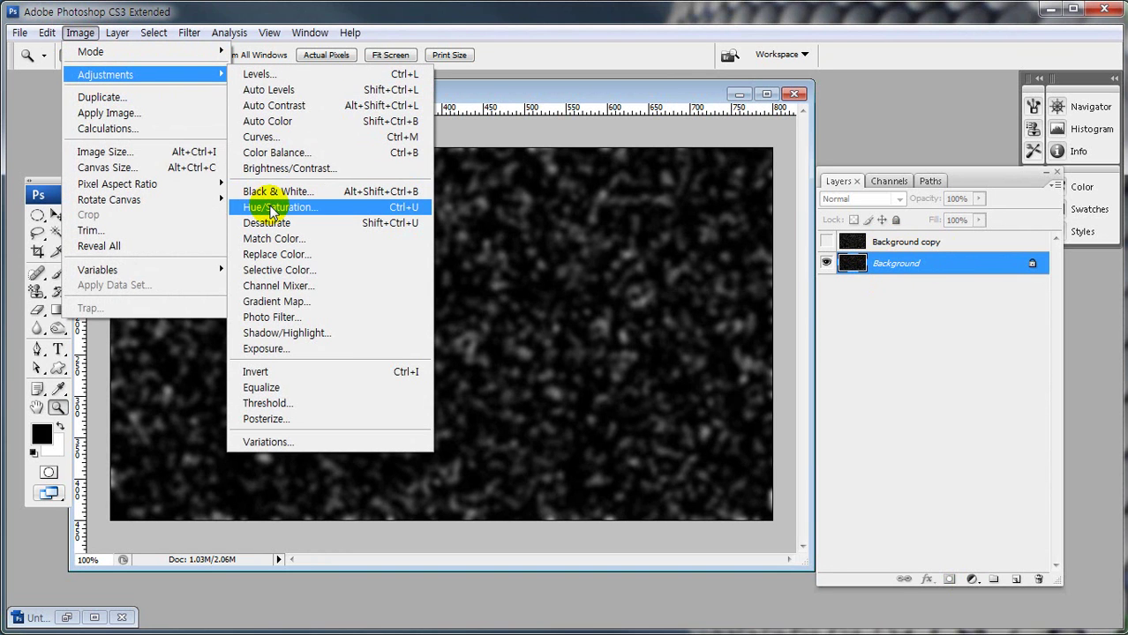
click(272, 208)
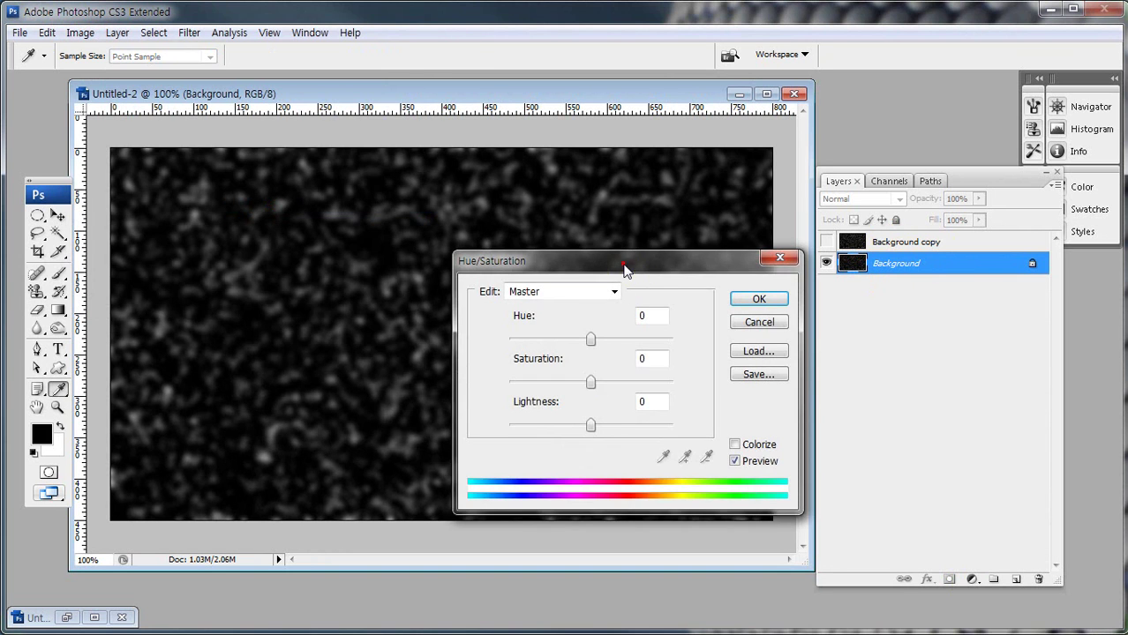
drag(624, 269, 688, 241)
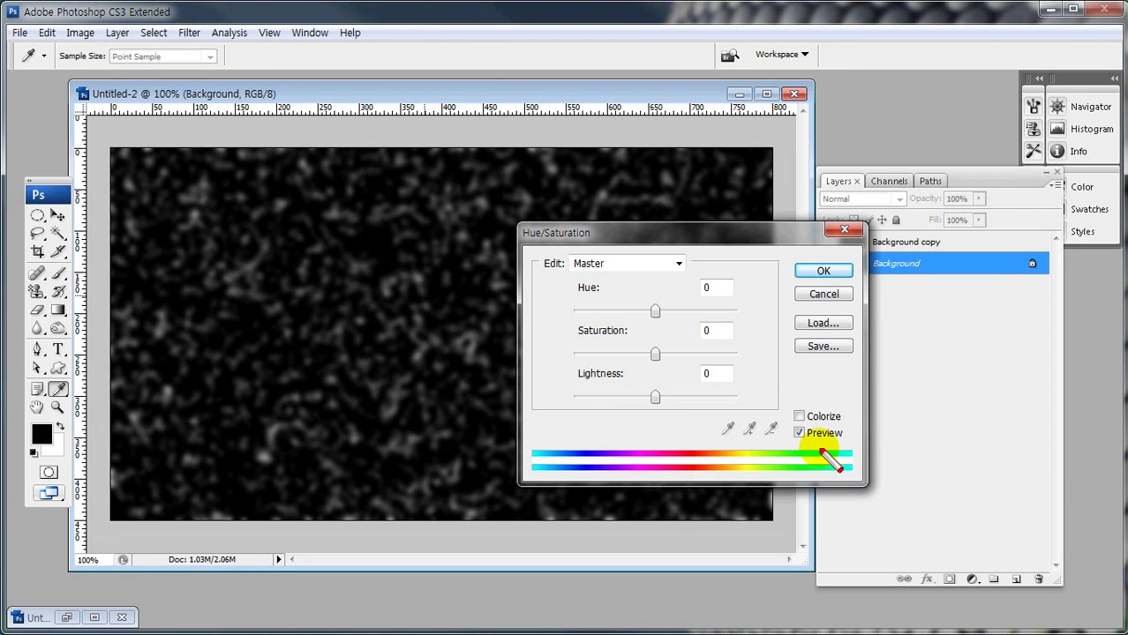
click(800, 416)
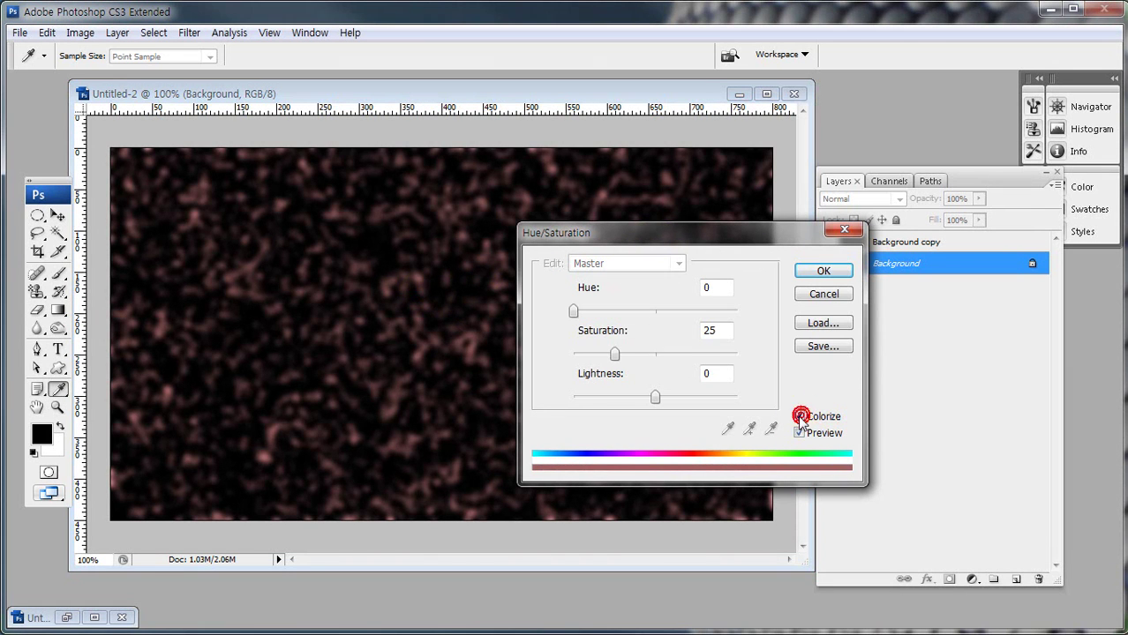
click(709, 289)
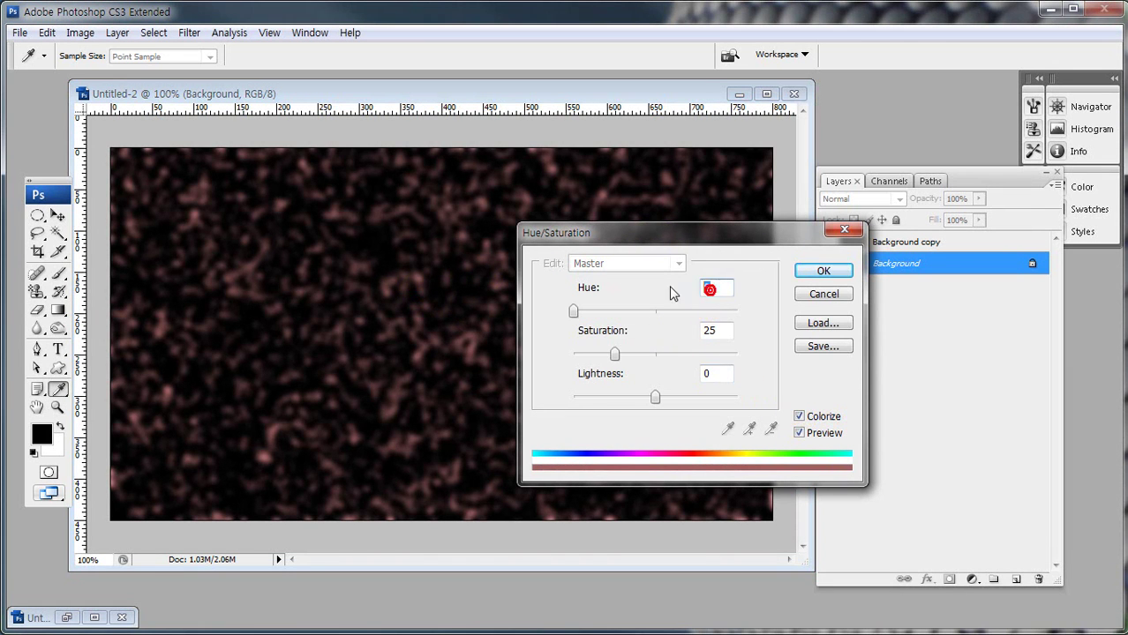
text(50)
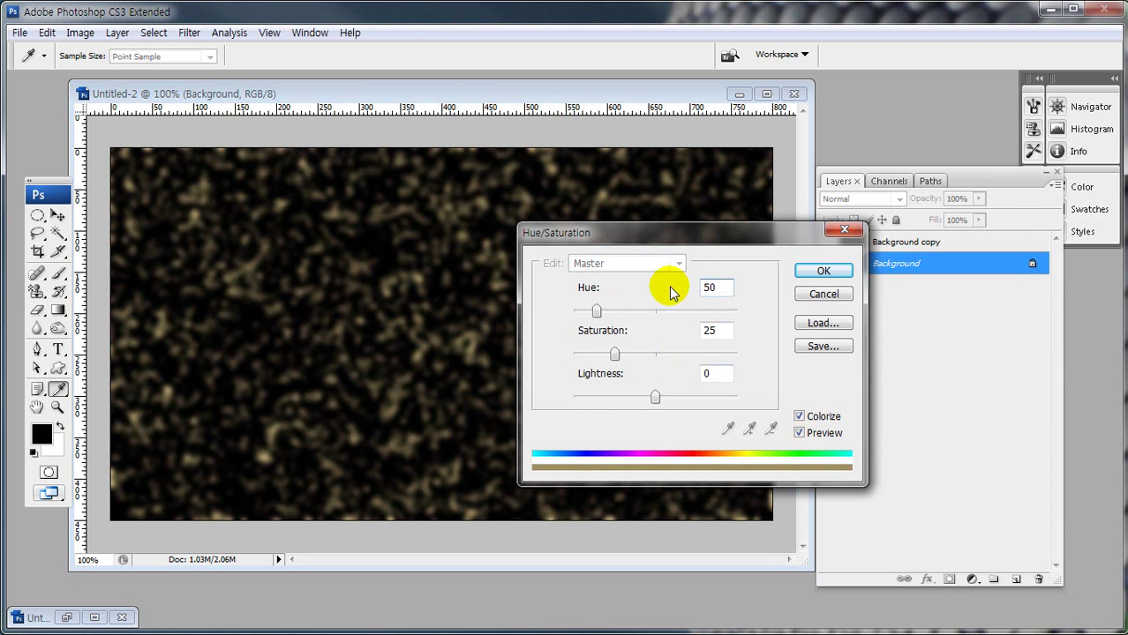
click(711, 331)
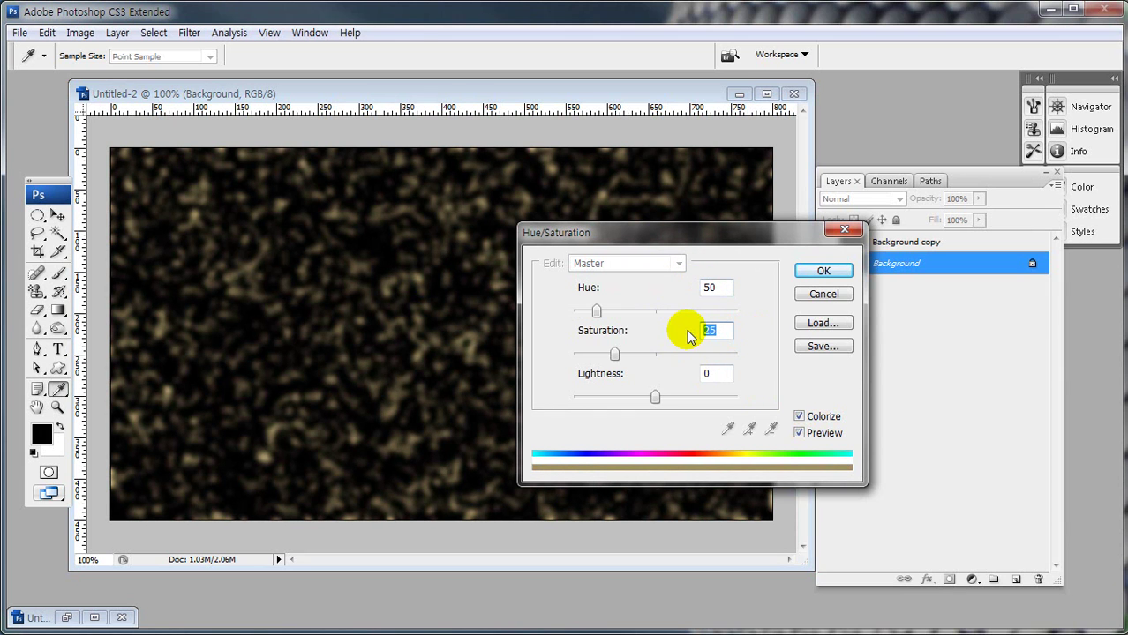
click(712, 287)
text(55)
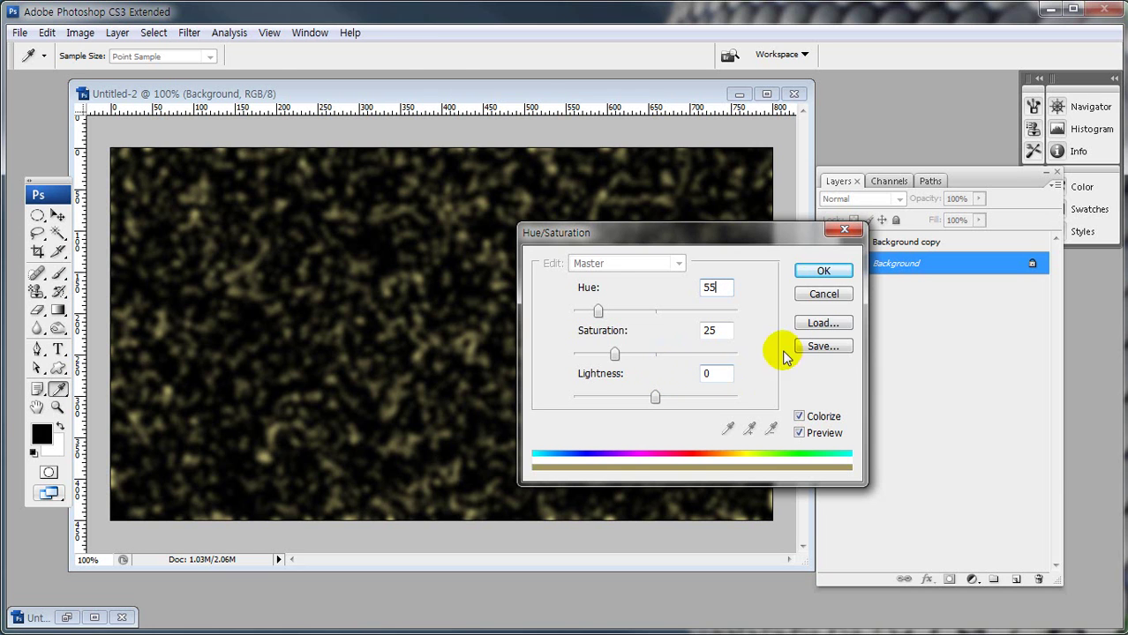
click(805, 270)
key(z)
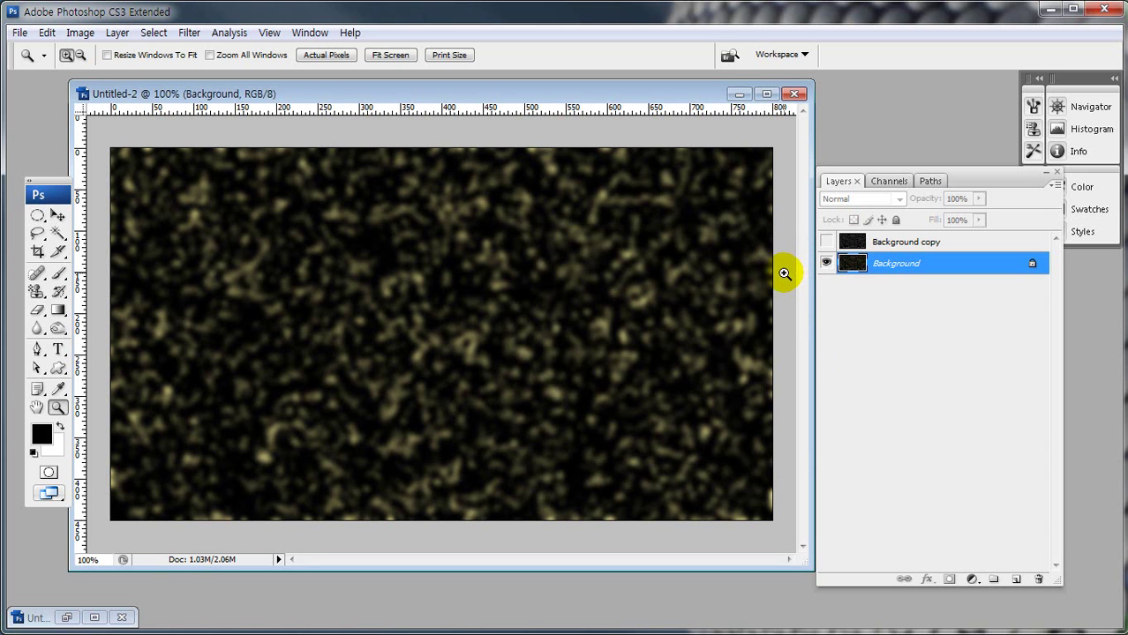
Hide the Background layer, then show the Background copy layer and make it active
click(826, 264)
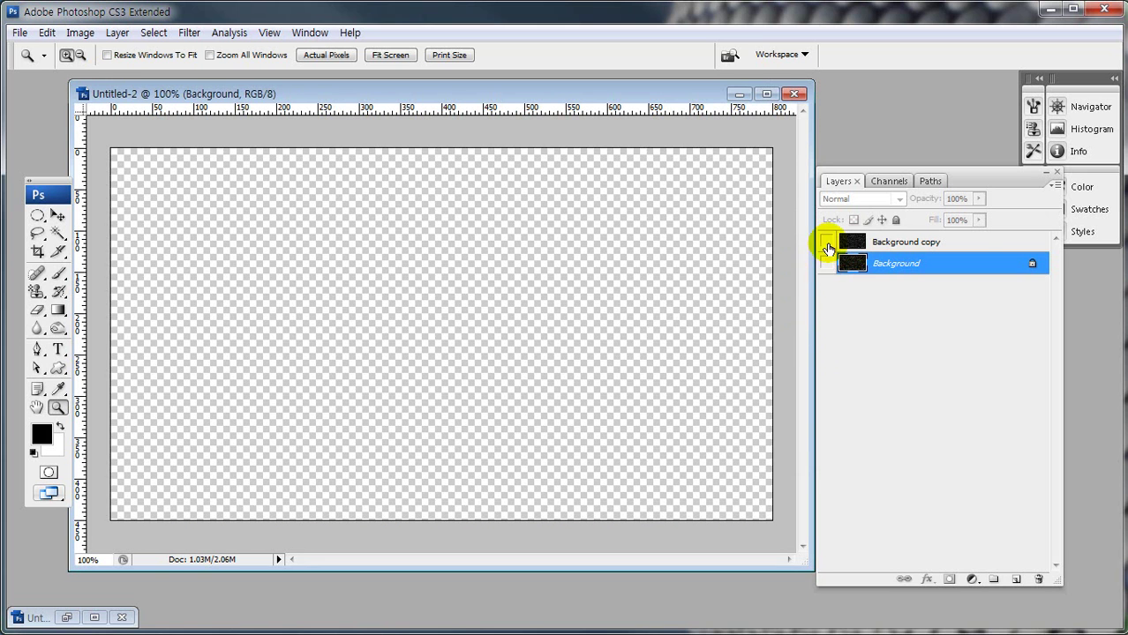
click(826, 242)
click(909, 243)
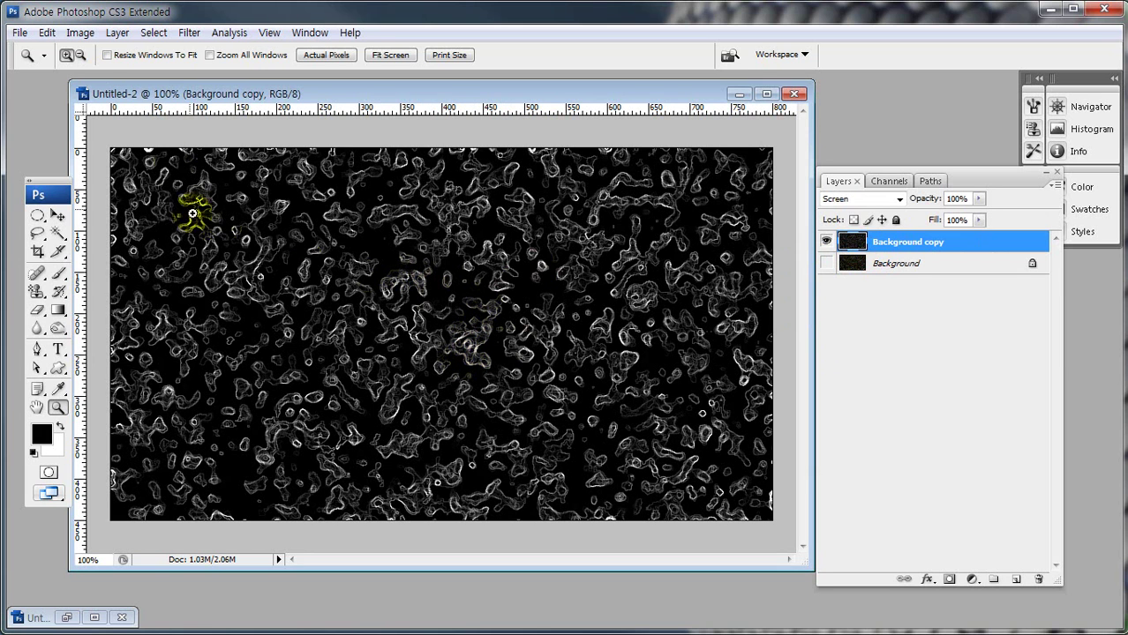
Apply a Gaussian Blur with a radius of 0.7 pixels to the Background copy layer
click(189, 32)
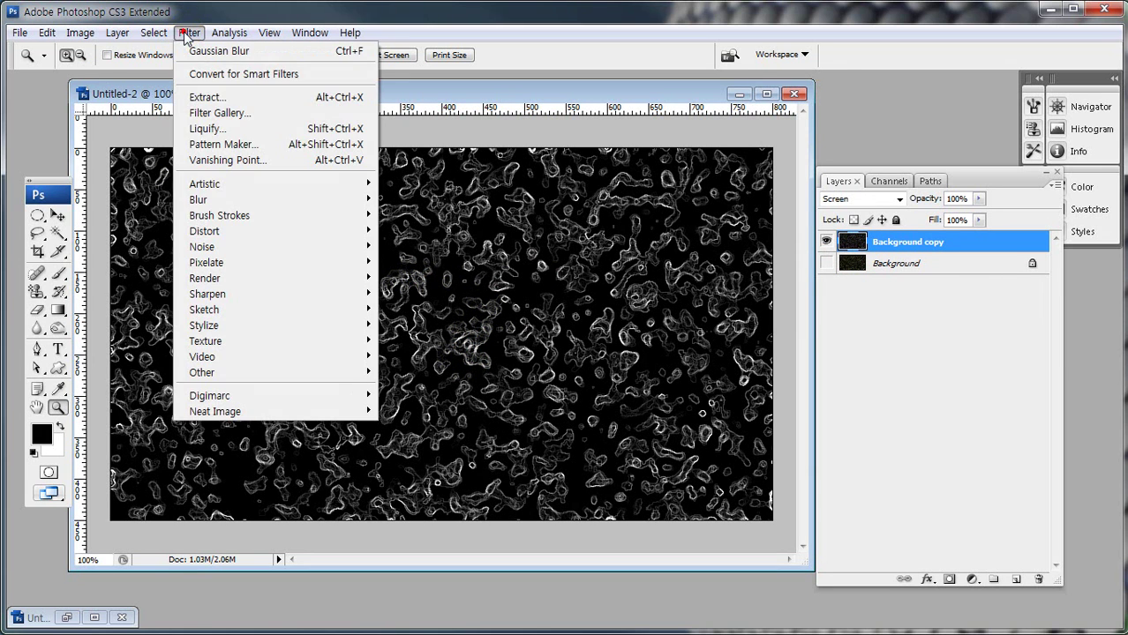
click(216, 196)
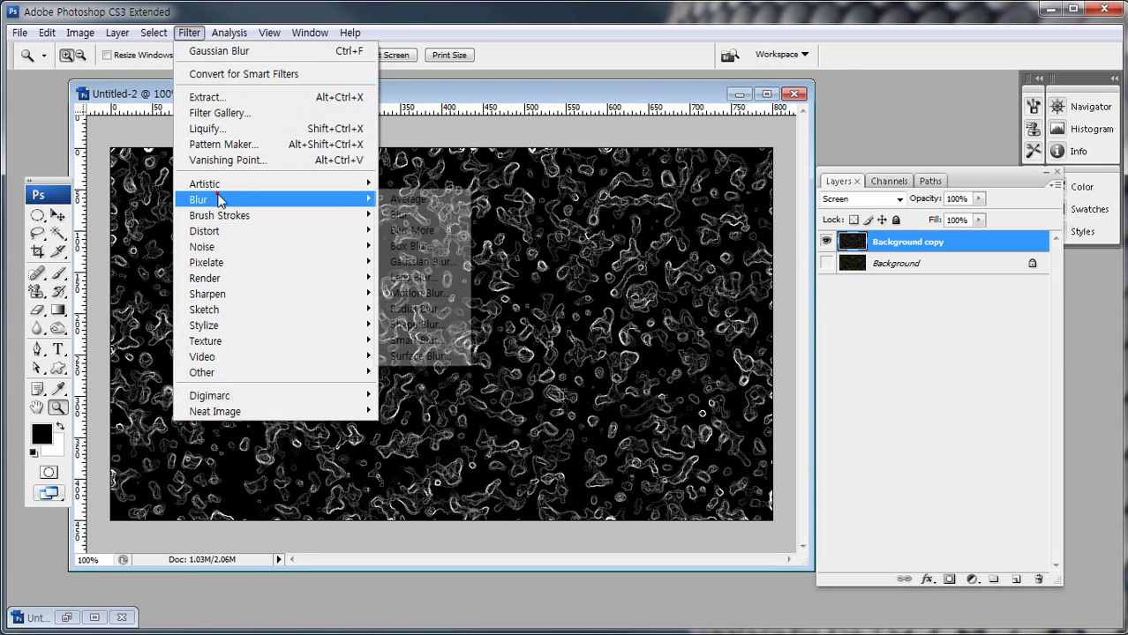
click(415, 262)
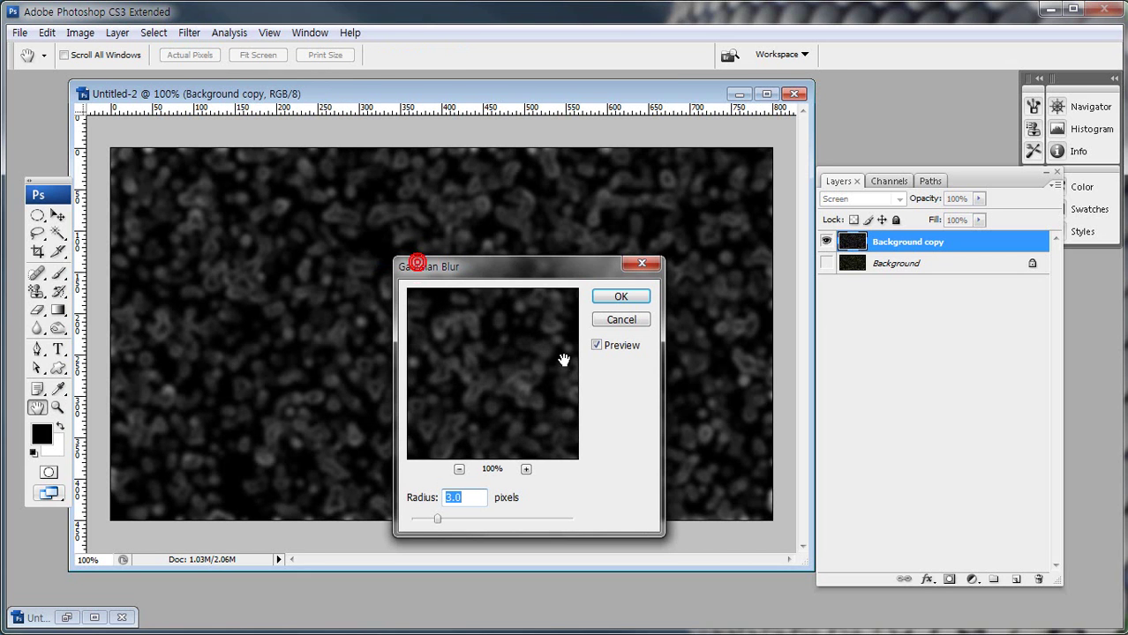
text(0.7)
click(619, 297)
key(z)
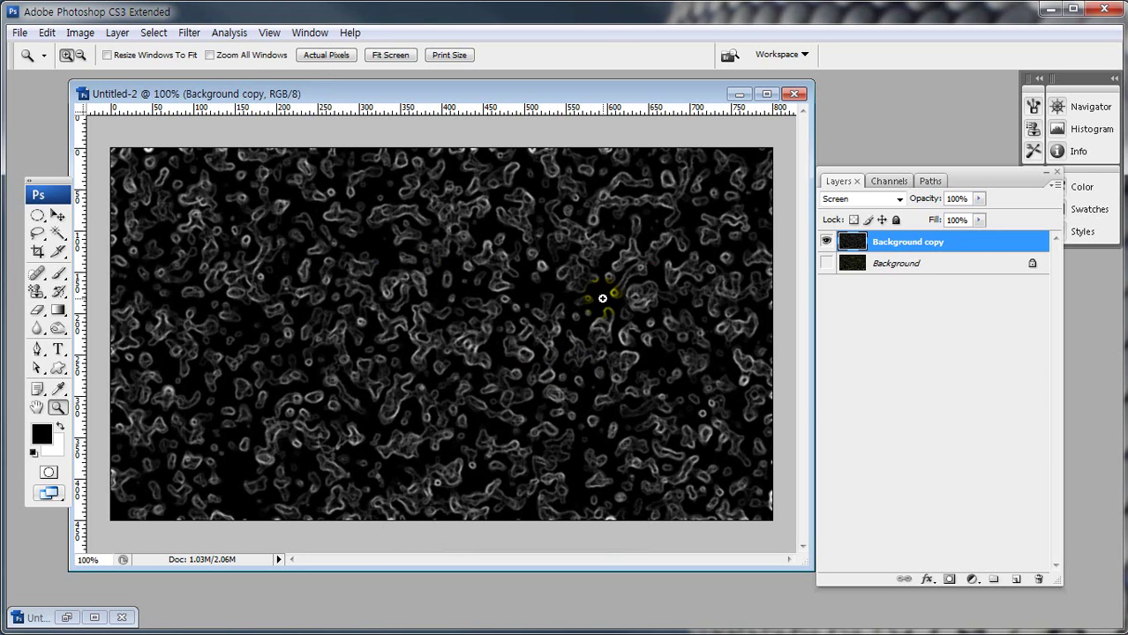
Colorize the Background copy layer with a Hue/Saturation adjustment using hue 180 and saturation 50, and show the Background layer
click(75, 33)
mouse_move(155, 76)
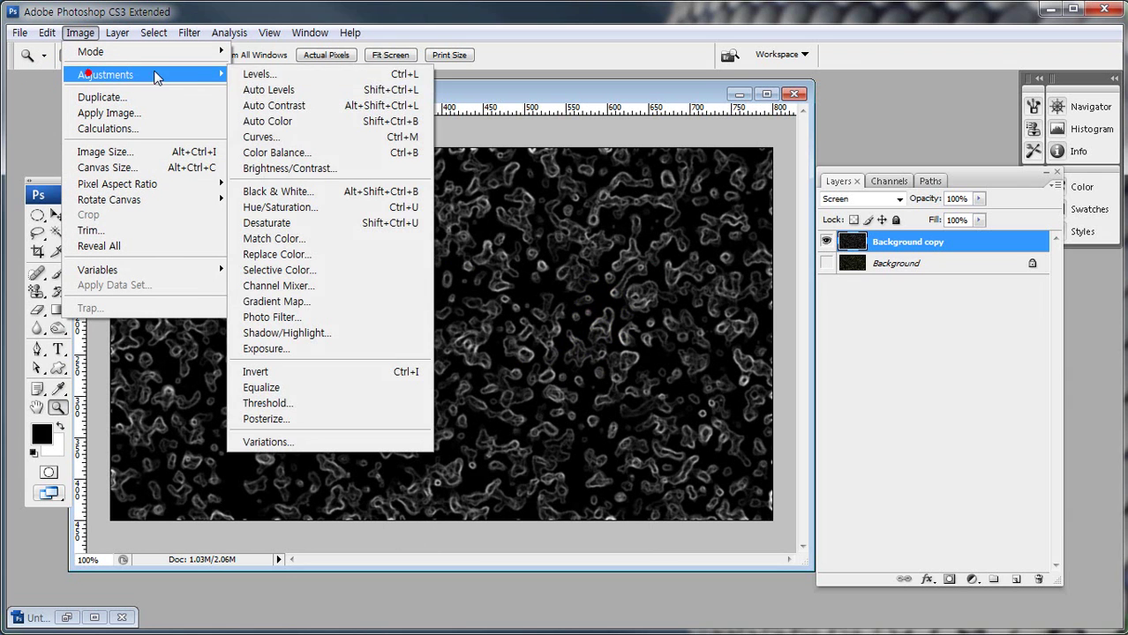
click(276, 205)
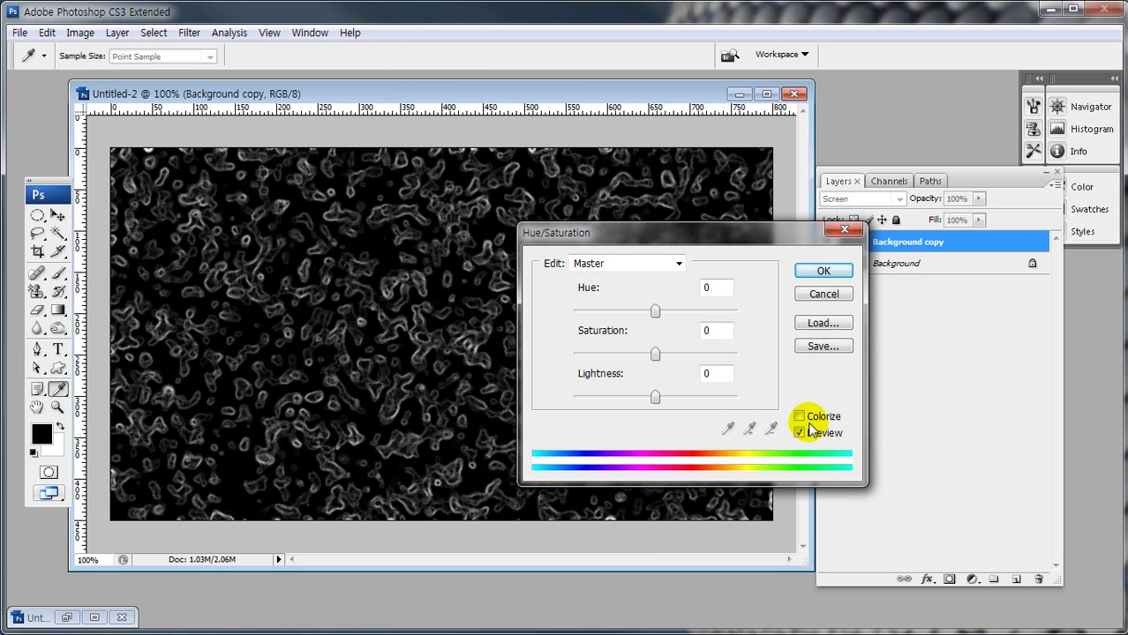
click(805, 418)
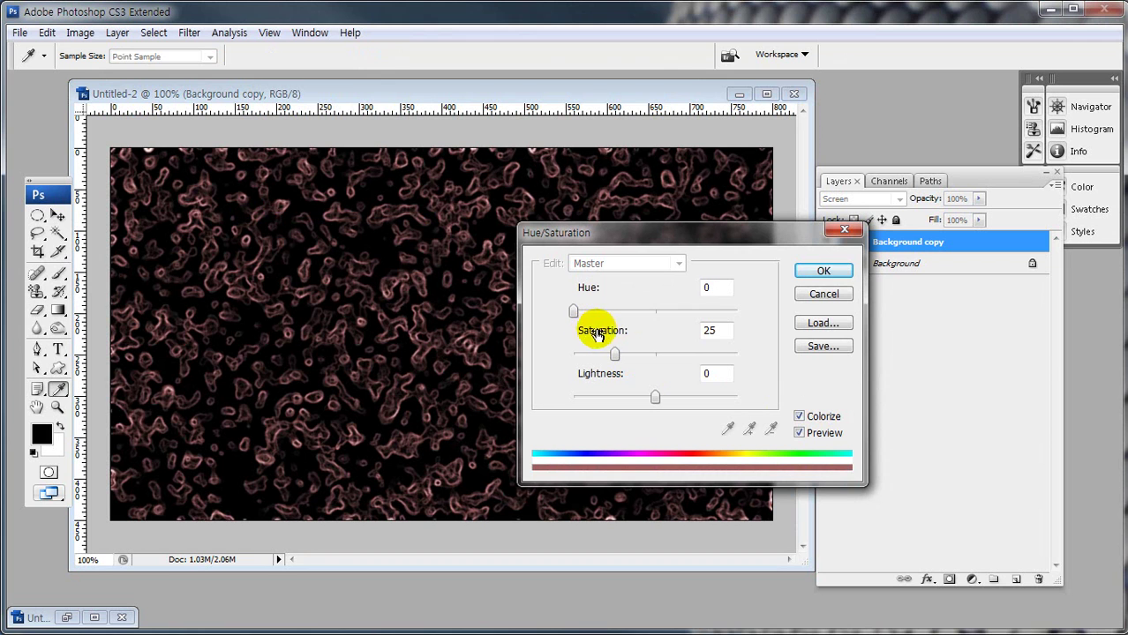
click(706, 288)
text(180)
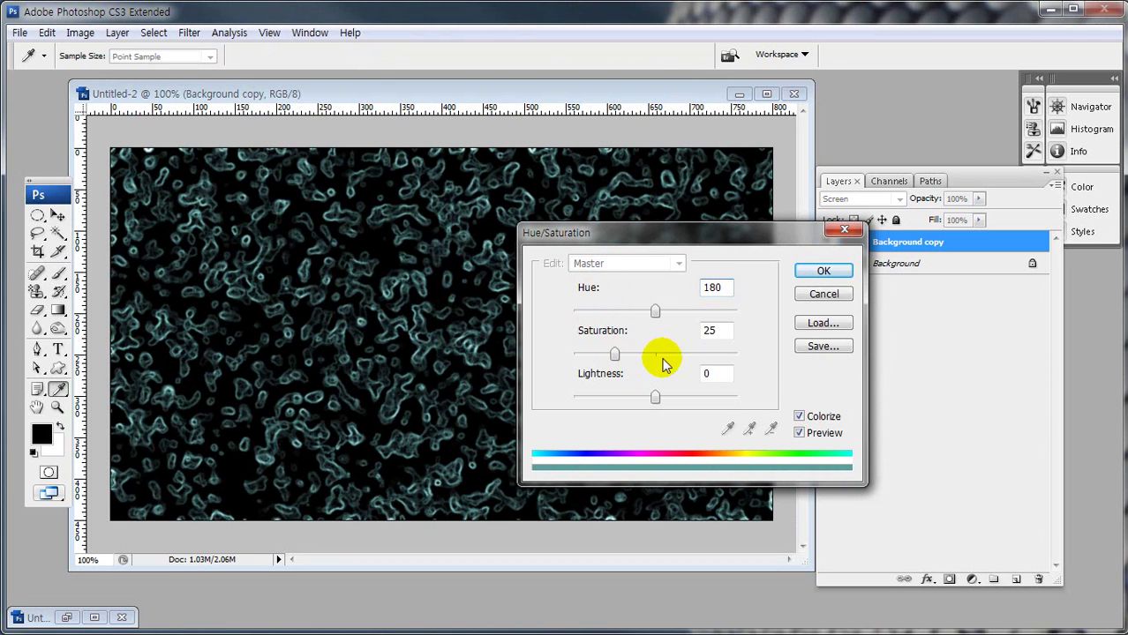
click(714, 331)
text(50)
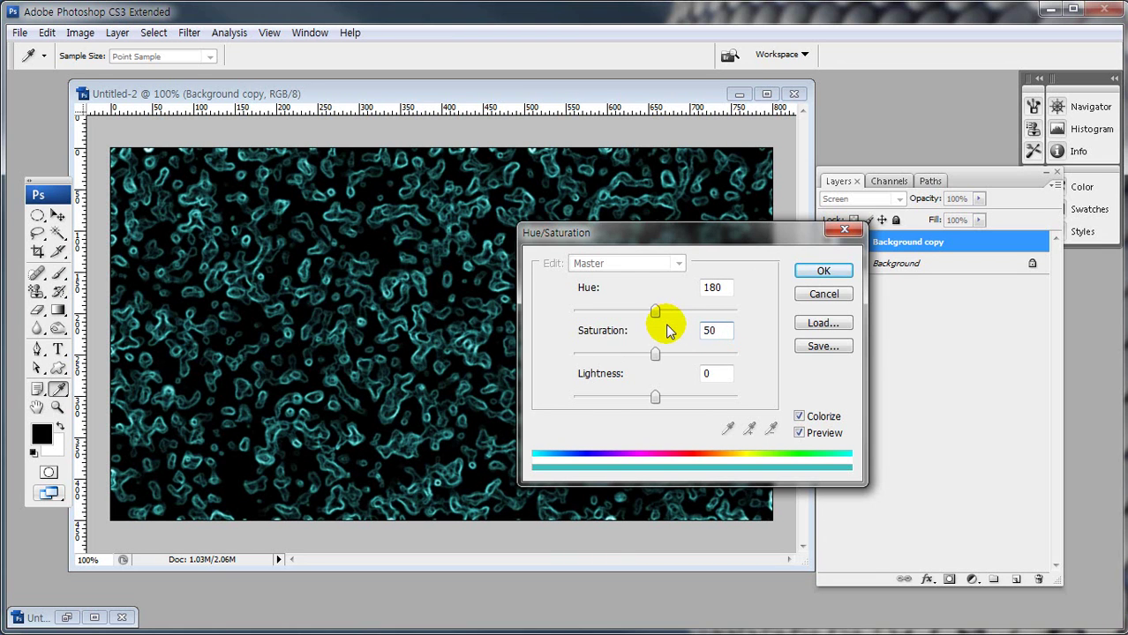
click(821, 272)
key(z)
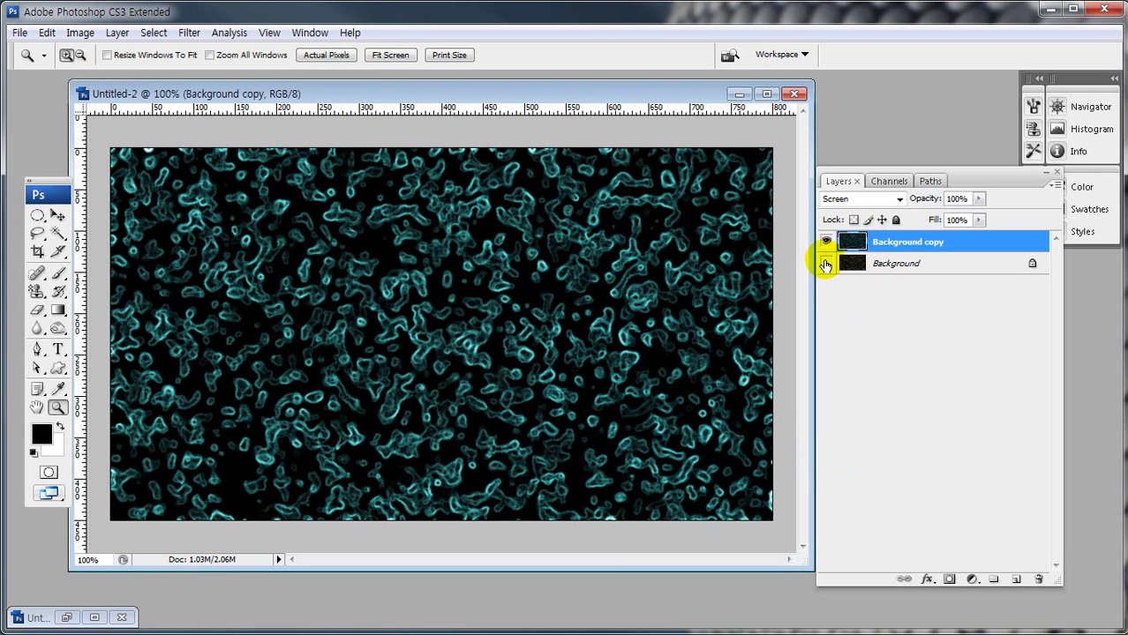
click(826, 264)
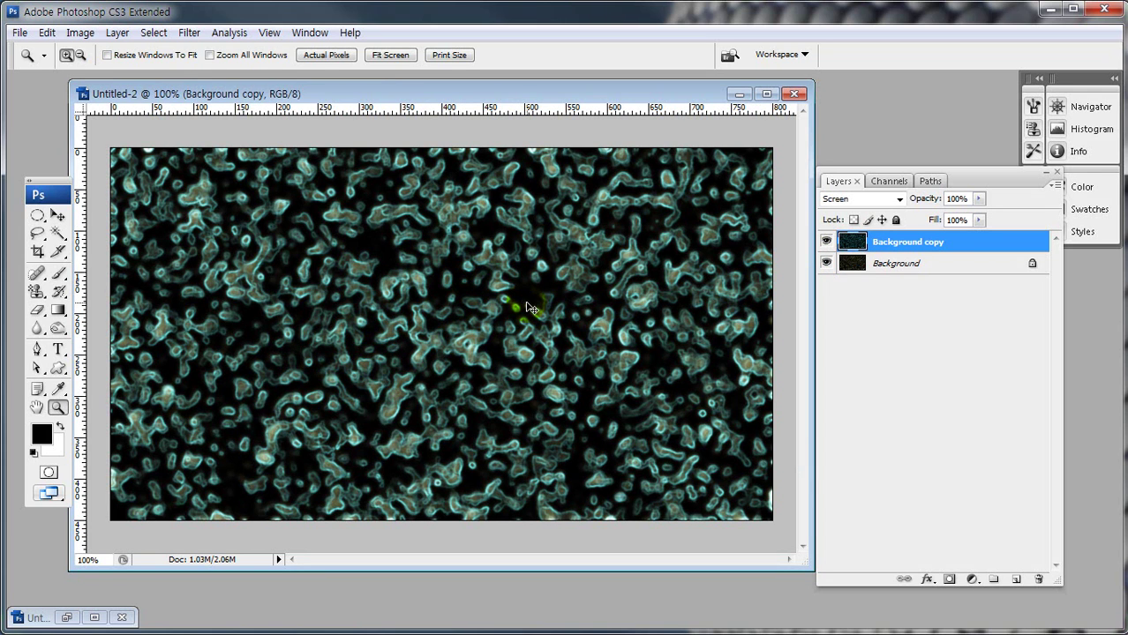
mouse_move(527, 255)
mouse_down()
mouse_move(498, 237)
mouse_move(467, 258)
mouse_move(474, 277)
mouse_move(509, 294)
mouse_up()
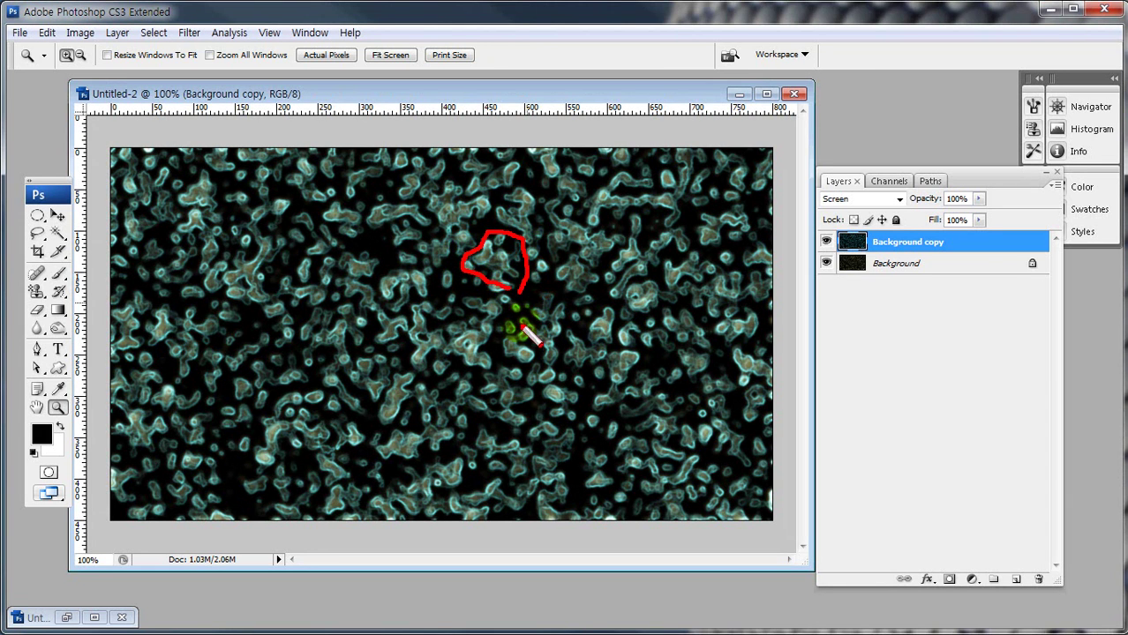
key(Escape)
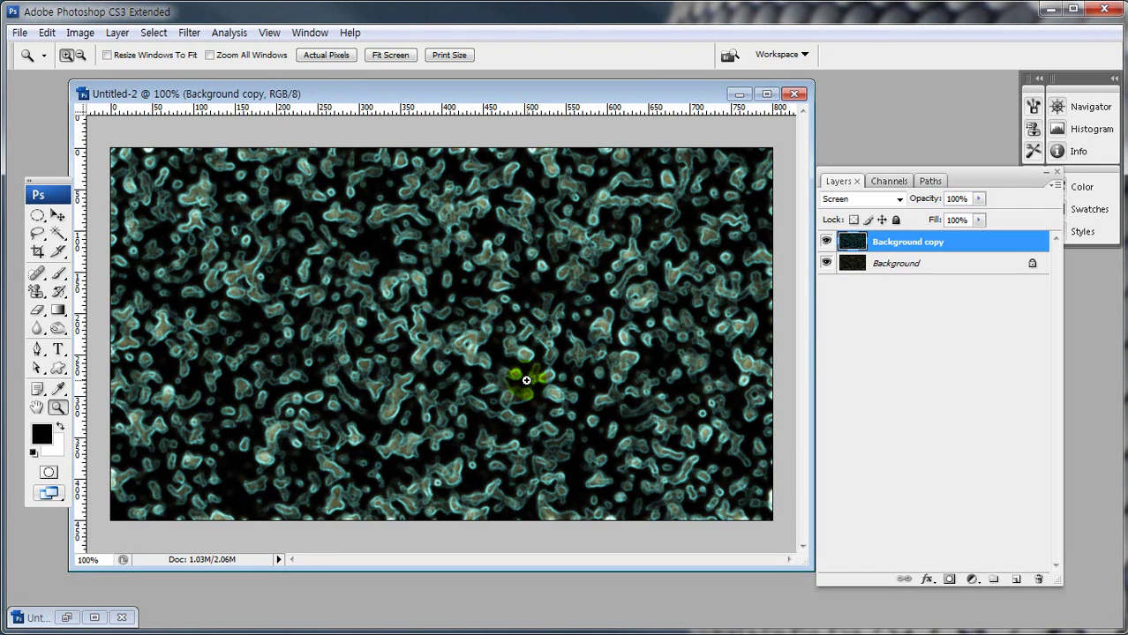
key(ctrl+shift+d)
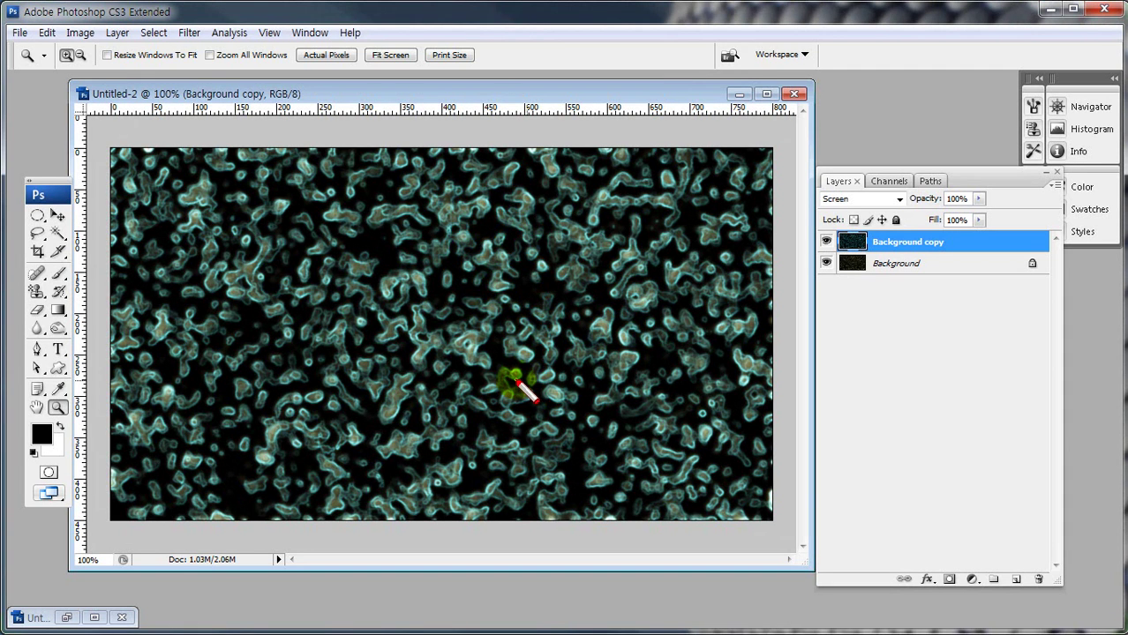
mouse_move(452, 295)
mouse_down()
mouse_move(423, 305)
mouse_move(404, 340)
mouse_move(428, 386)
mouse_move(496, 373)
mouse_move(499, 309)
mouse_move(451, 292)
mouse_up()
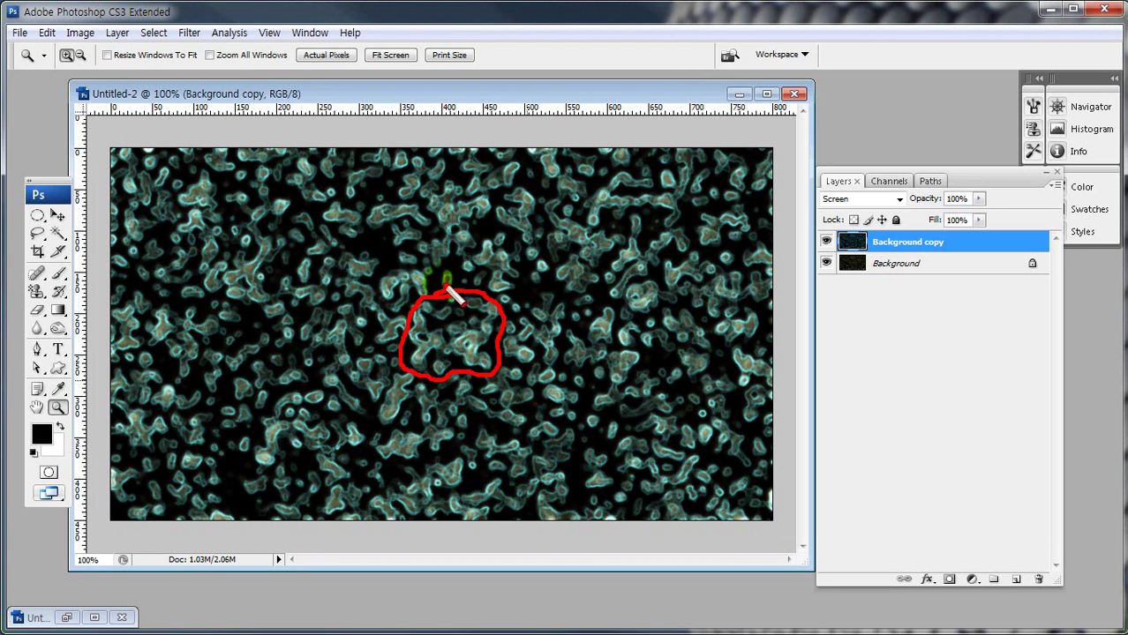
key(Escape)
key(ctrl+shift+d)
mouse_move(598, 303)
mouse_down()
mouse_move(568, 322)
mouse_move(561, 368)
mouse_move(597, 393)
mouse_move(630, 389)
mouse_move(633, 329)
mouse_up()
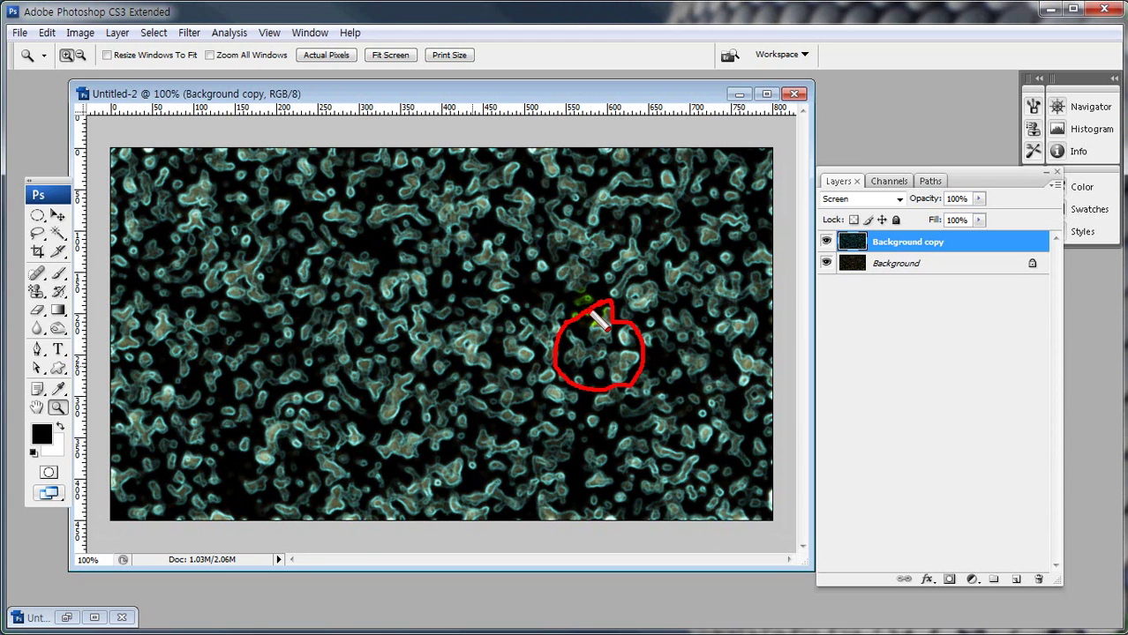
key(Escape)
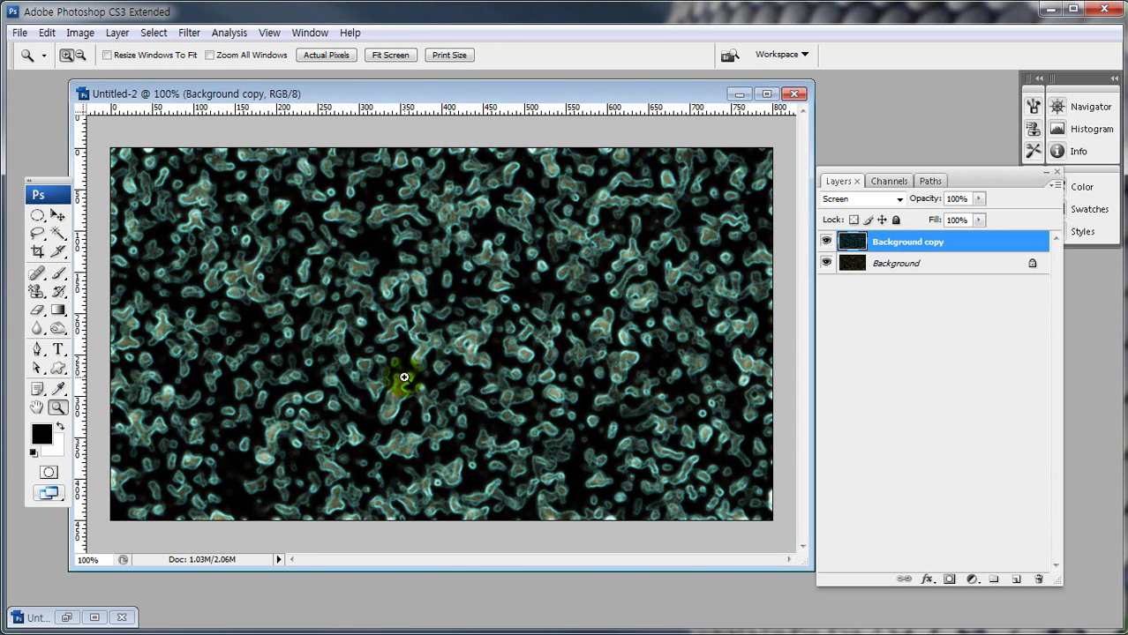
Zoom in on the middle of the image and compare it with the Background copy layer hidden and shown
click(57, 405)
drag(380, 259, 539, 401)
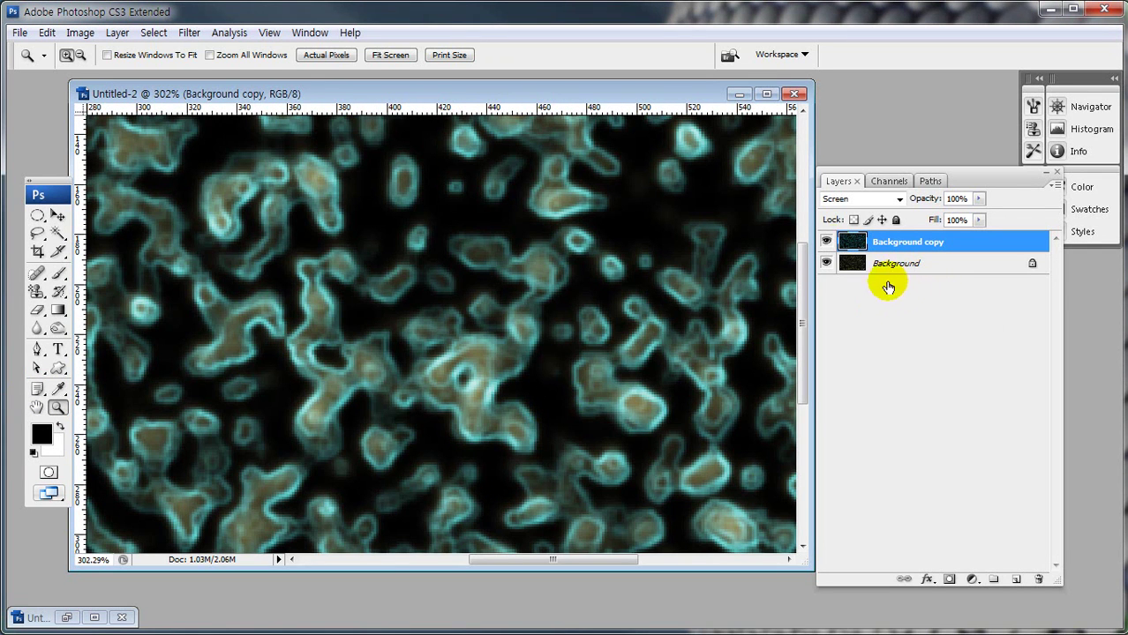
click(827, 243)
click(892, 262)
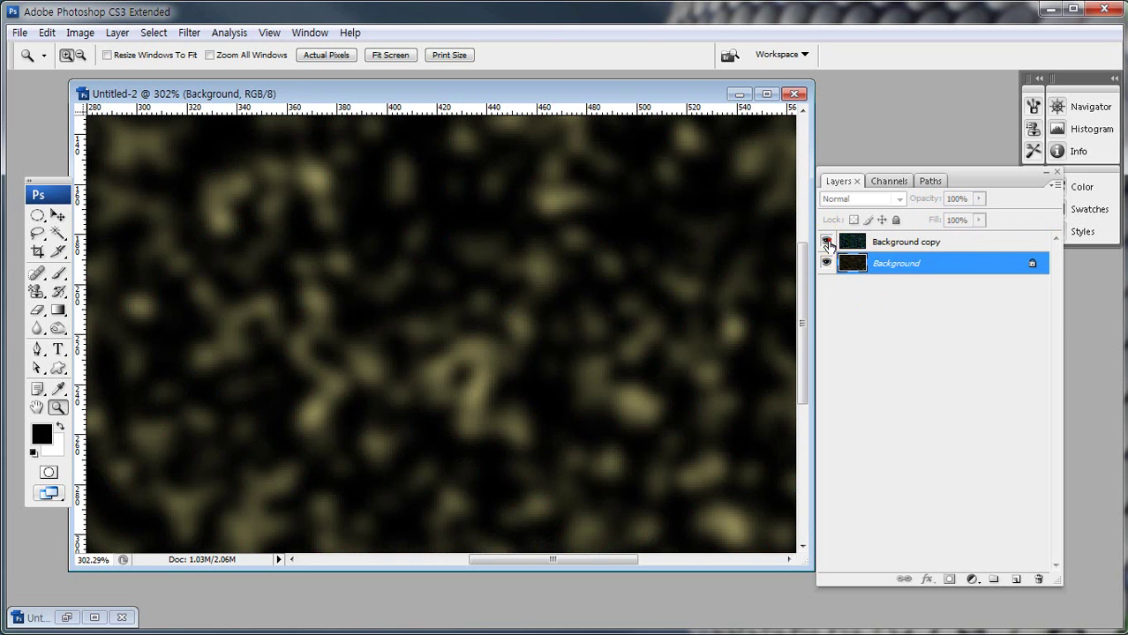
click(828, 241)
click(893, 241)
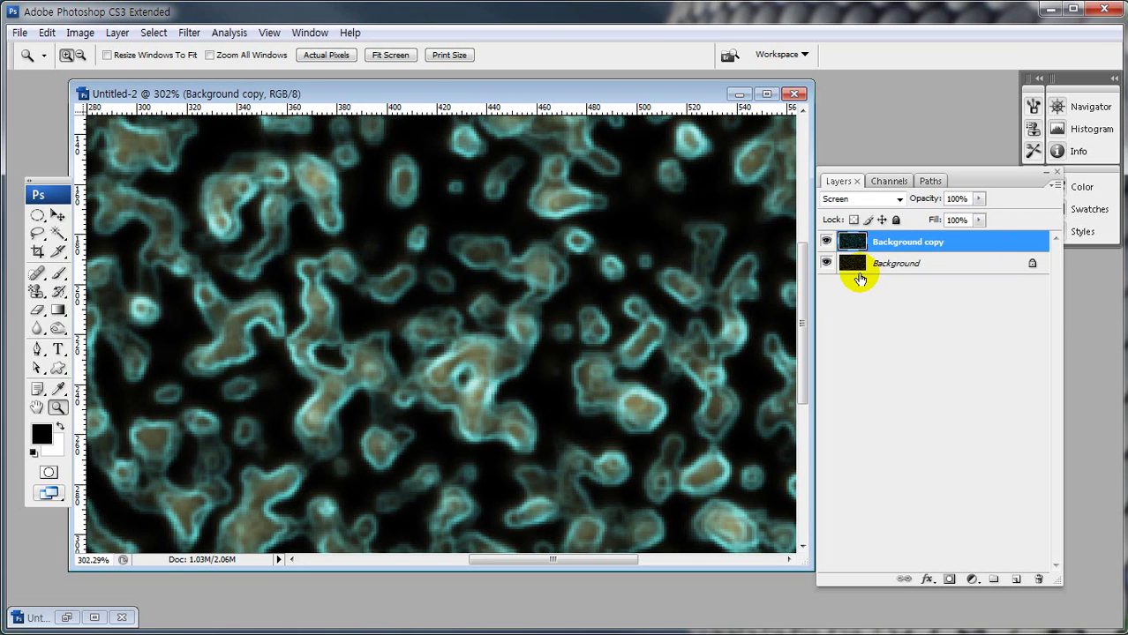
drag(874, 253, 943, 270)
mouse_move(849, 258)
mouse_down()
mouse_move(818, 246)
mouse_move(845, 235)
mouse_up()
mouse_move(379, 254)
mouse_down()
mouse_move(319, 251)
mouse_move(269, 370)
mouse_move(291, 444)
mouse_move(330, 464)
mouse_move(393, 467)
mouse_move(504, 455)
mouse_move(536, 431)
mouse_move(576, 288)
mouse_move(623, 276)
mouse_move(592, 233)
mouse_move(498, 226)
mouse_move(371, 250)
mouse_up()
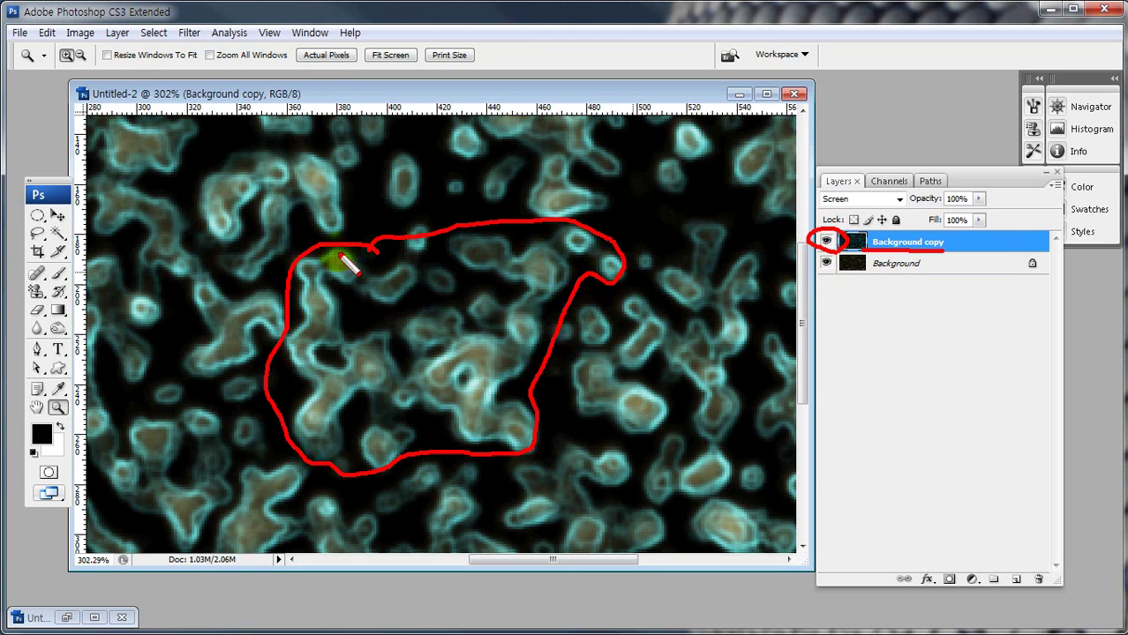
Draw a freehand Lasso selection, about 140 by 105 pixels, around the cluster of cells in the middle of the image
click(38, 234)
mouse_move(38, 239)
mouse_down()
mouse_move(93, 248)
mouse_move(99, 235)
mouse_up()
mouse_move(134, 64)
mouse_down()
mouse_move(196, 64)
mouse_move(160, 54)
mouse_move(203, 59)
mouse_up()
key(Escape)
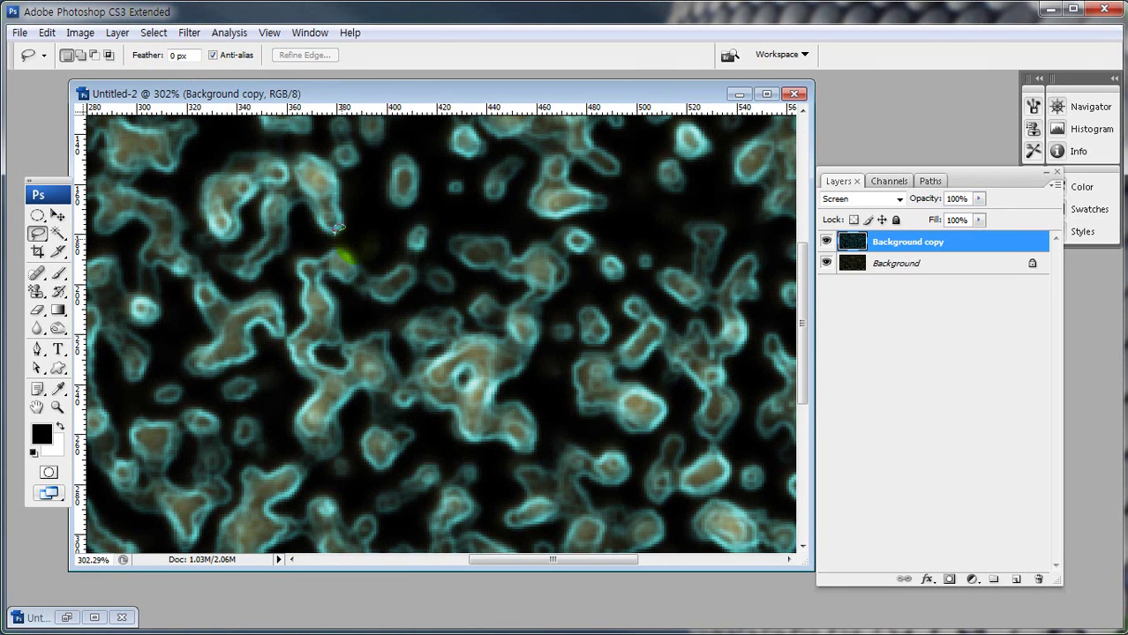
mouse_move(380, 248)
mouse_down()
mouse_move(317, 244)
mouse_move(287, 263)
mouse_move(275, 411)
mouse_move(292, 445)
mouse_move(346, 478)
mouse_move(381, 472)
mouse_move(427, 437)
mouse_move(510, 463)
mouse_move(548, 450)
mouse_move(560, 420)
mouse_move(535, 388)
mouse_move(551, 314)
mouse_move(576, 285)
mouse_move(631, 285)
mouse_move(621, 244)
mouse_move(583, 217)
mouse_move(538, 233)
mouse_move(472, 216)
mouse_move(451, 219)
mouse_move(417, 257)
mouse_move(373, 254)
mouse_up()
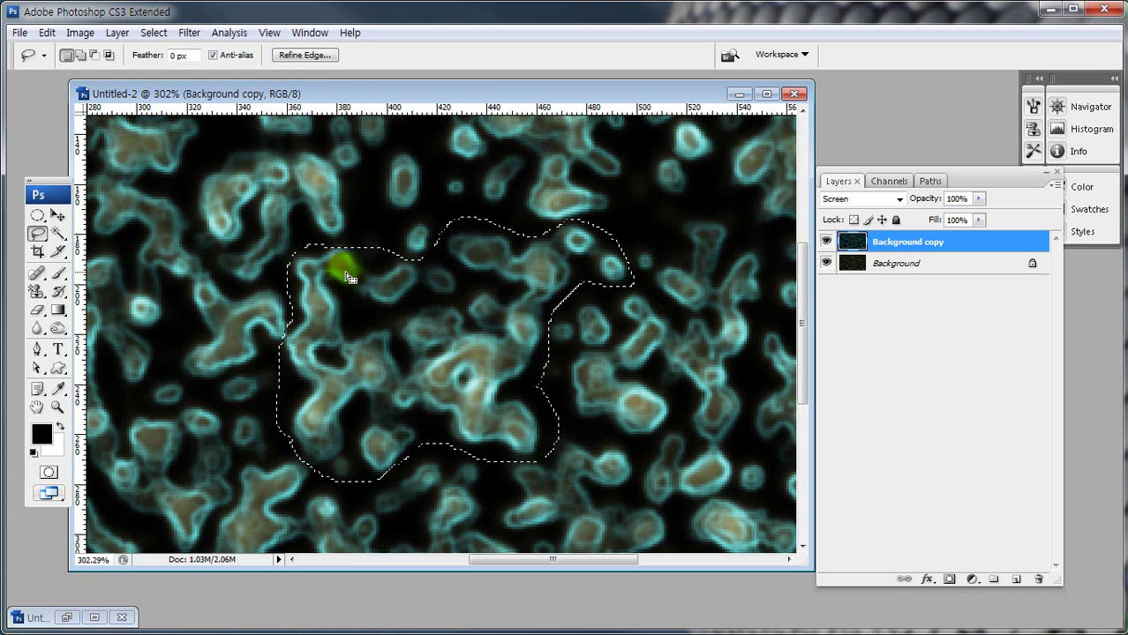
Hide the Background copy layer and adjust the selected area of the Background layer with hue -70 and saturation 45
click(826, 241)
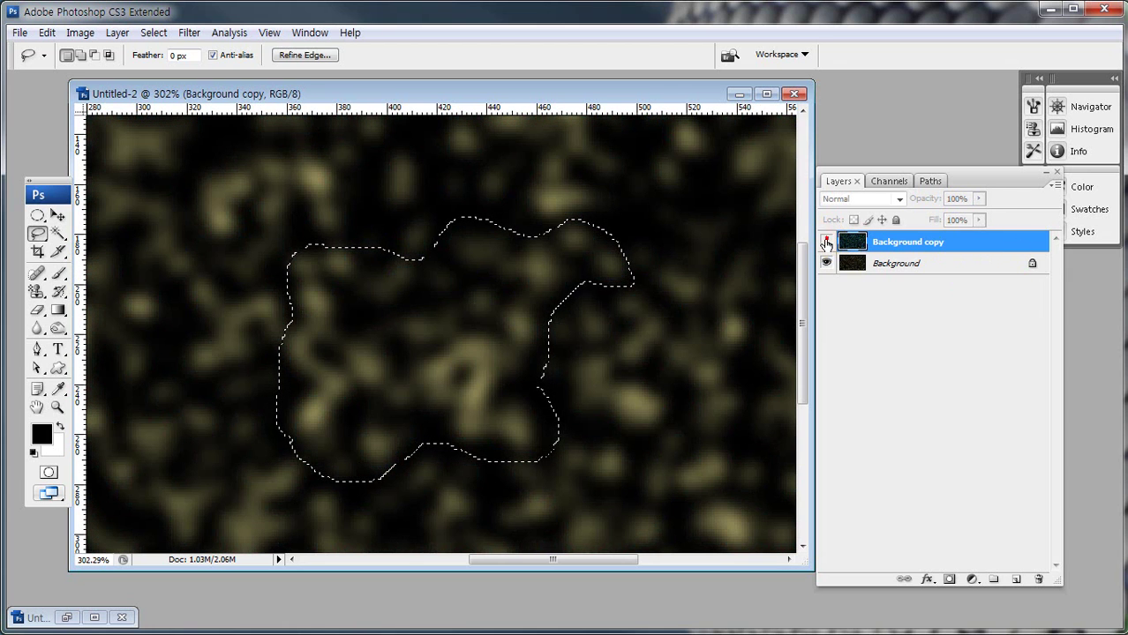
click(912, 265)
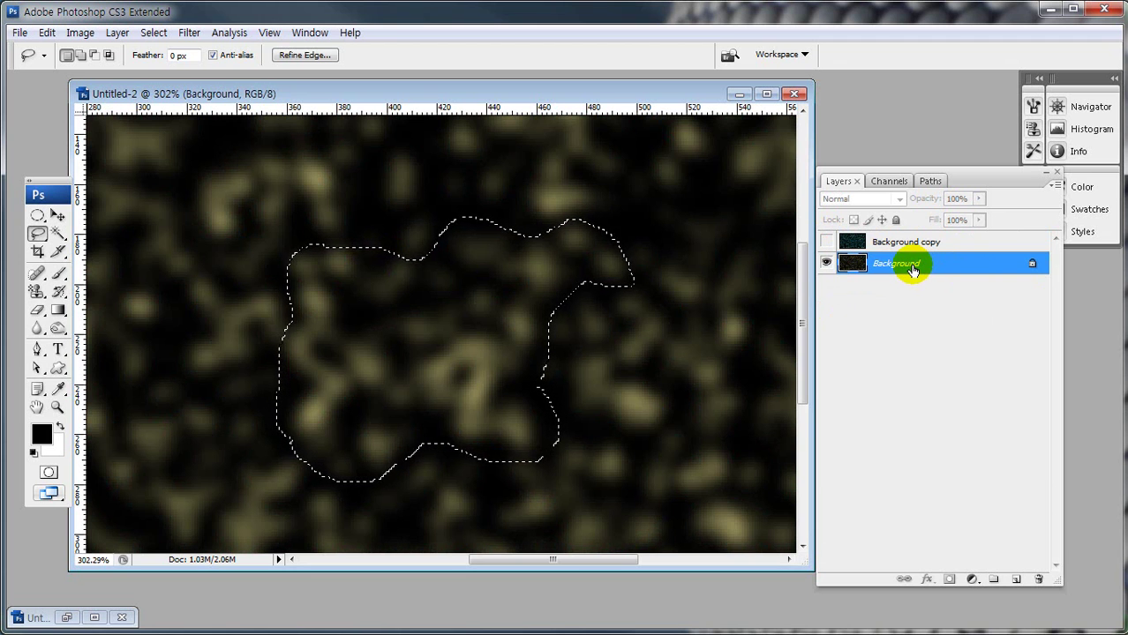
click(79, 33)
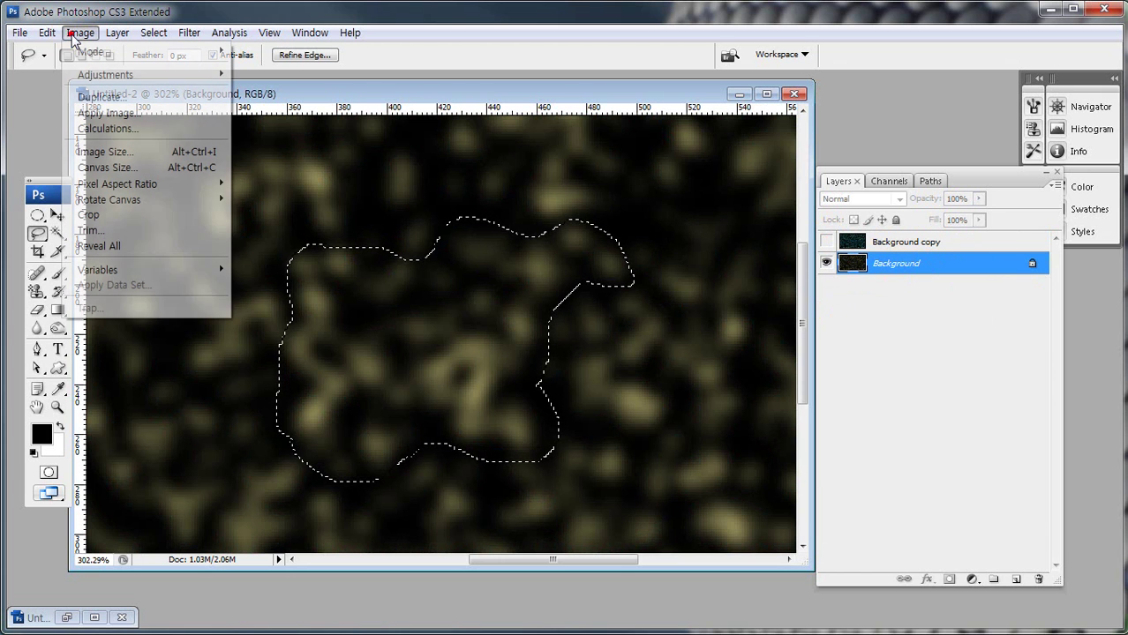
click(89, 74)
click(281, 207)
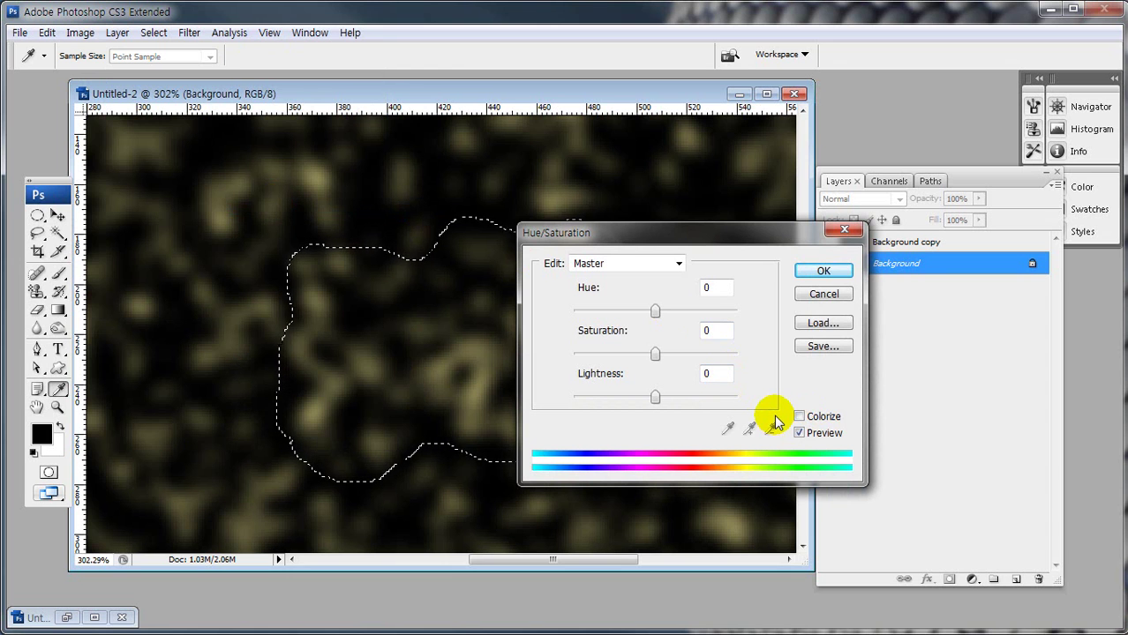
click(713, 288)
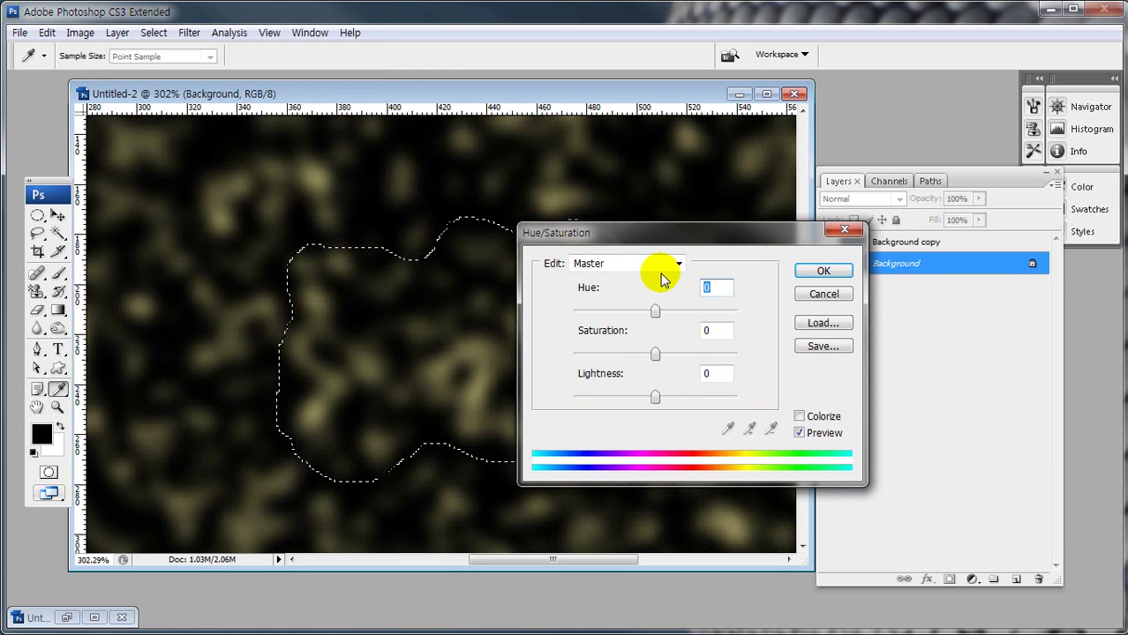
text(-70)
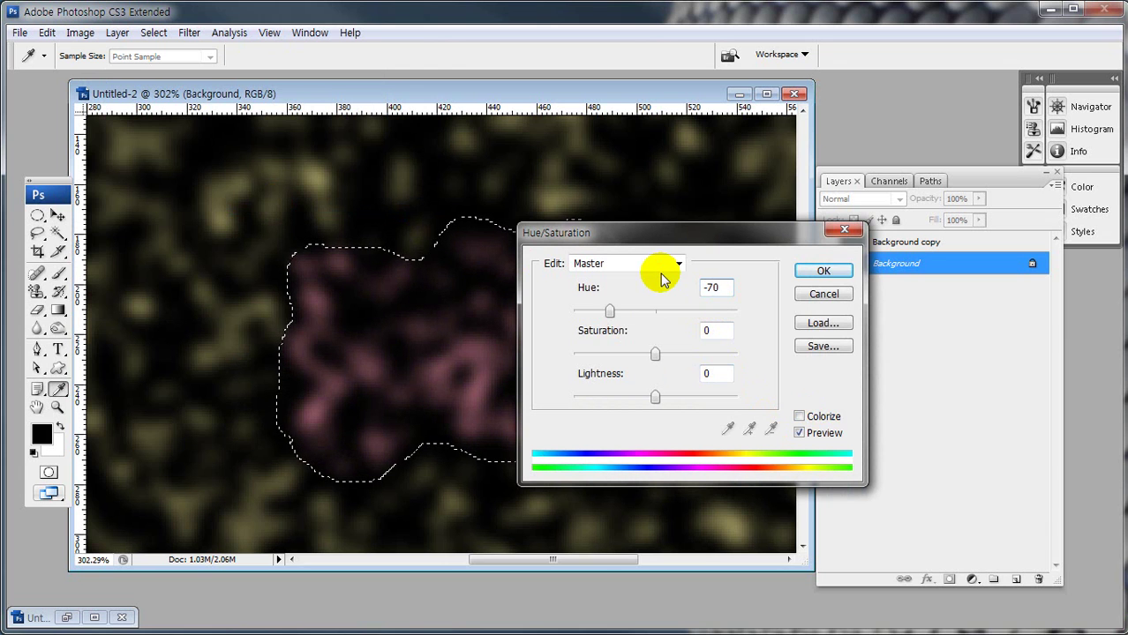
click(711, 330)
text(45)
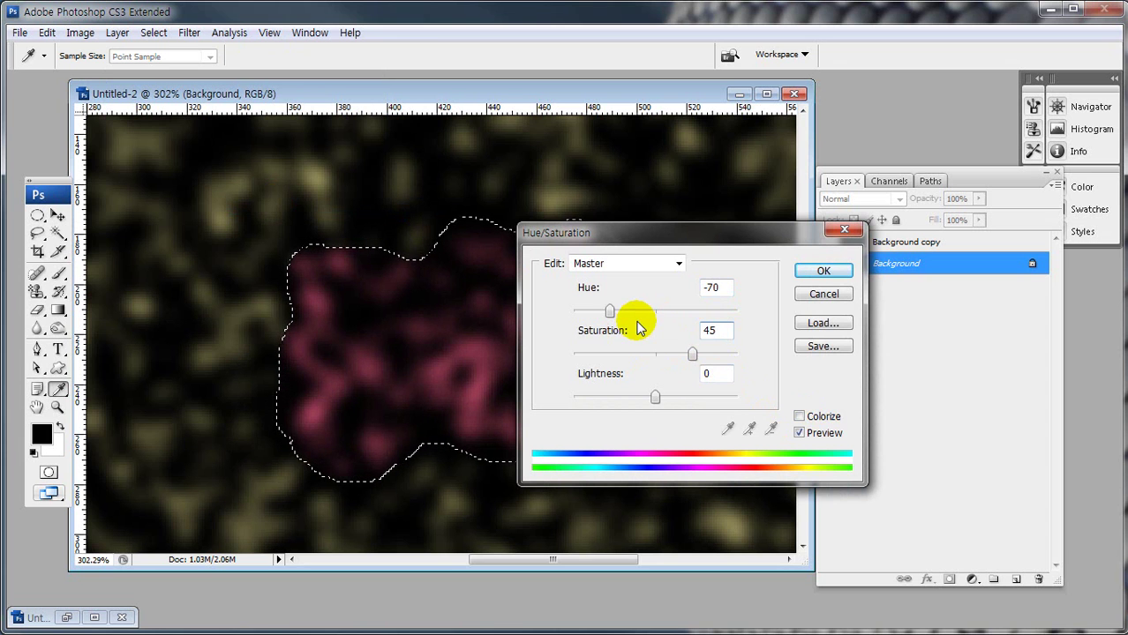
click(820, 271)
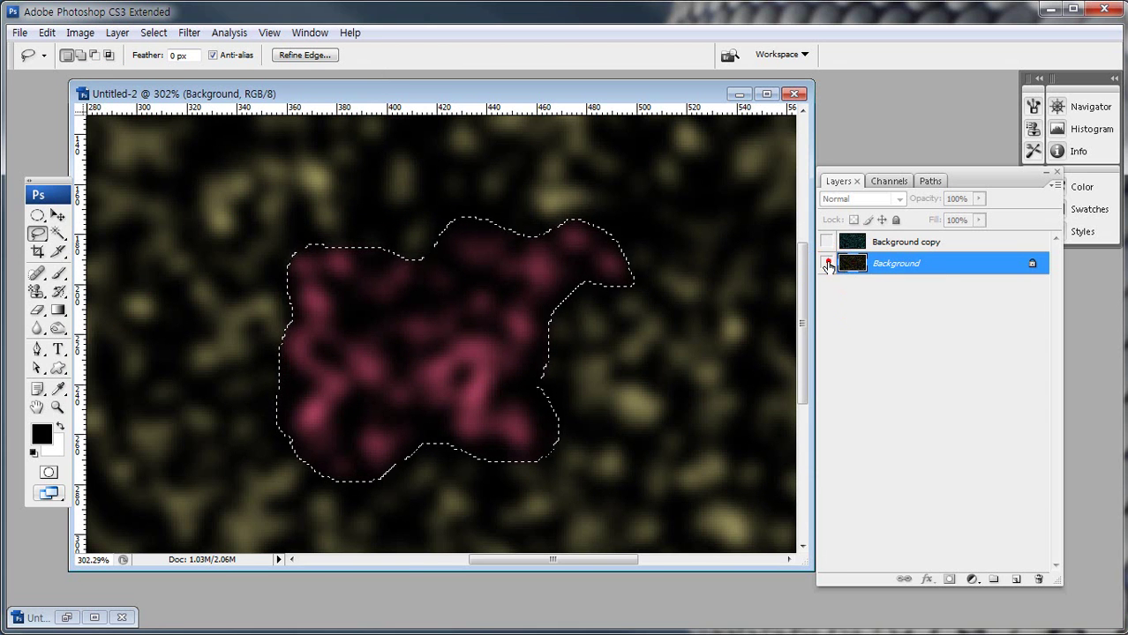
Hide the Background layer, show the Background copy layer and make it active with the selection kept
click(827, 265)
click(826, 242)
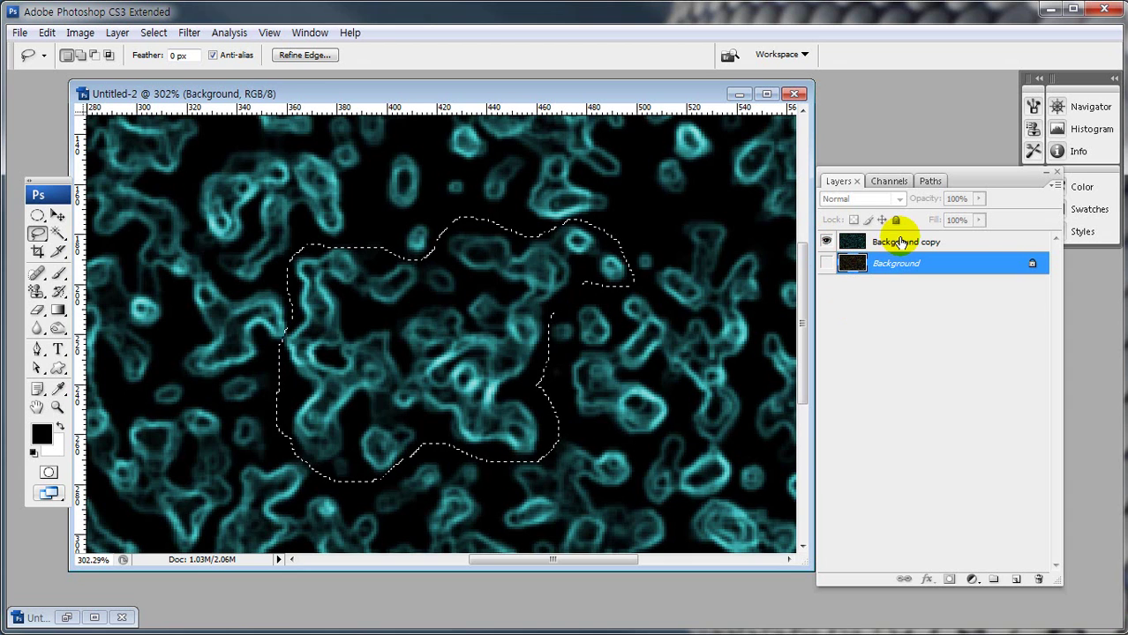
click(897, 244)
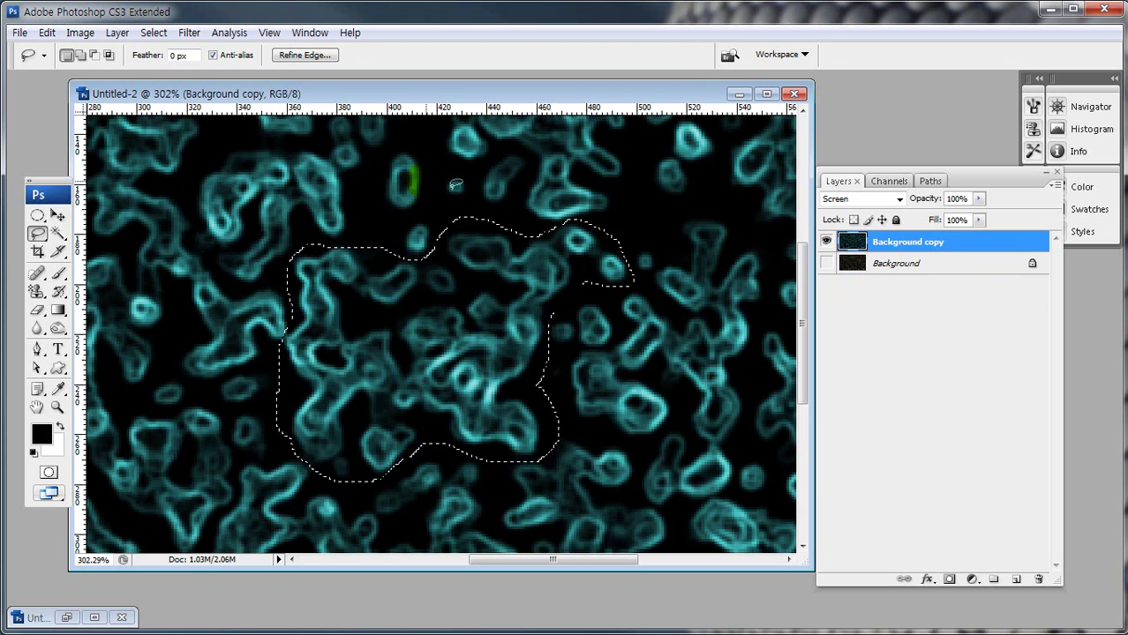
Adjust the selected area of the Background copy layer with a Hue/Saturation hue value of 40
click(78, 33)
click(97, 74)
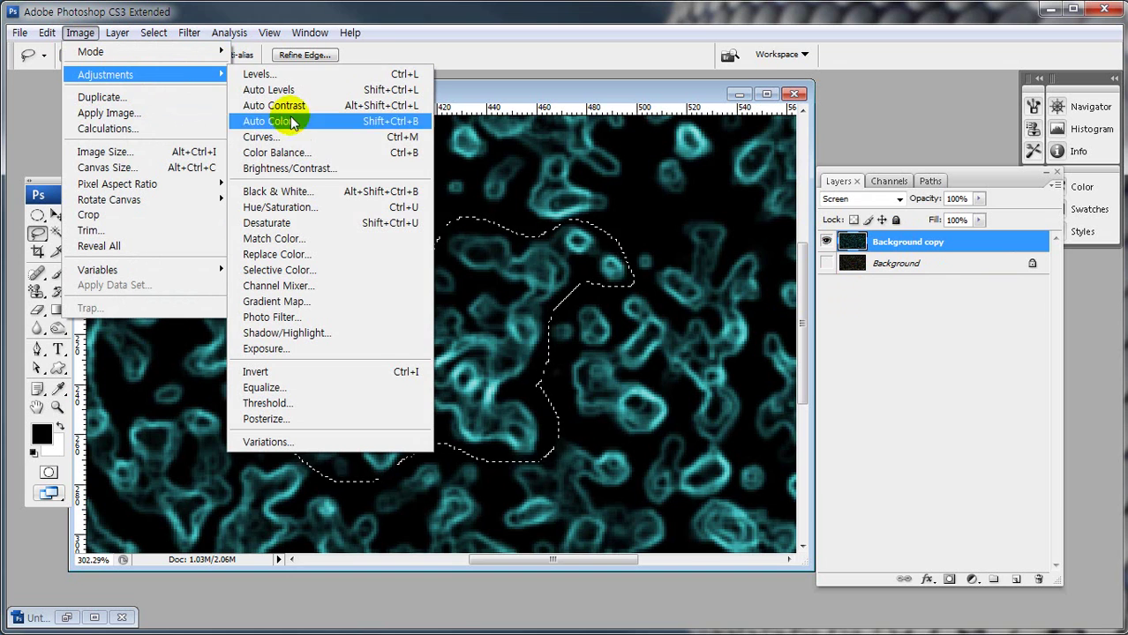
click(288, 210)
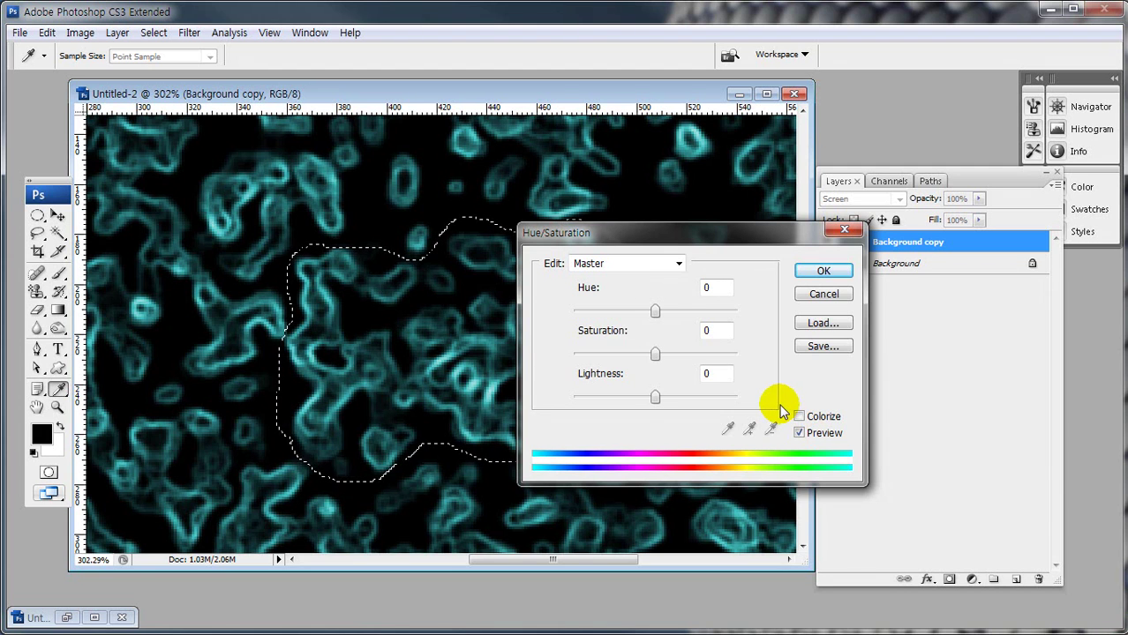
click(712, 287)
text(40)
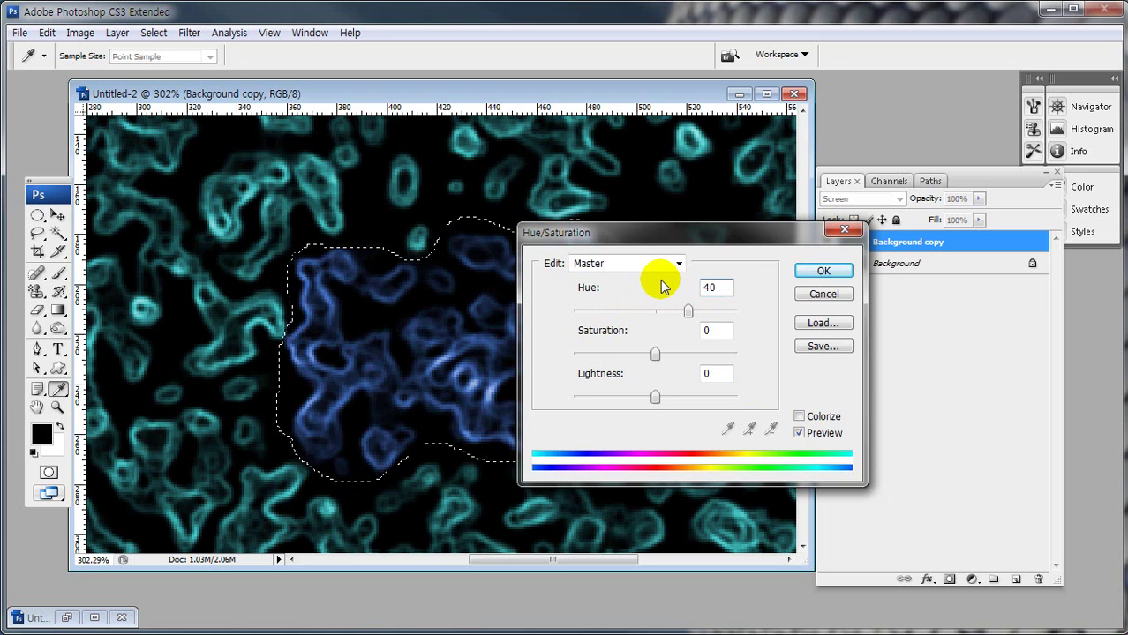
click(822, 272)
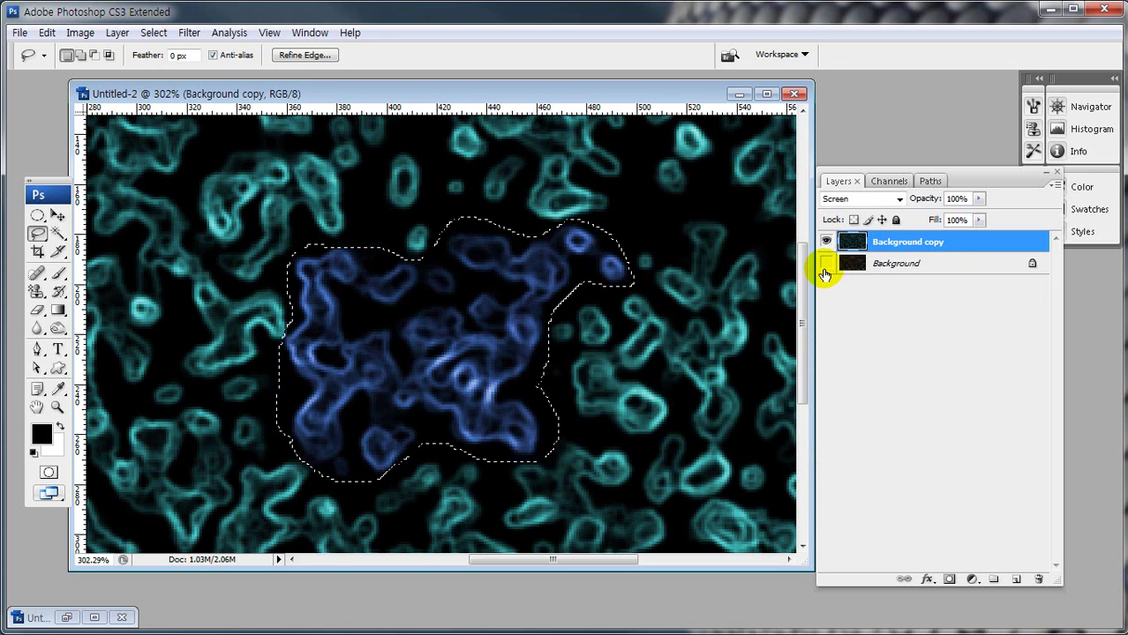
Deselect the lassoed area and show the Background layer beneath the Background copy layer
key(ctrl+d)
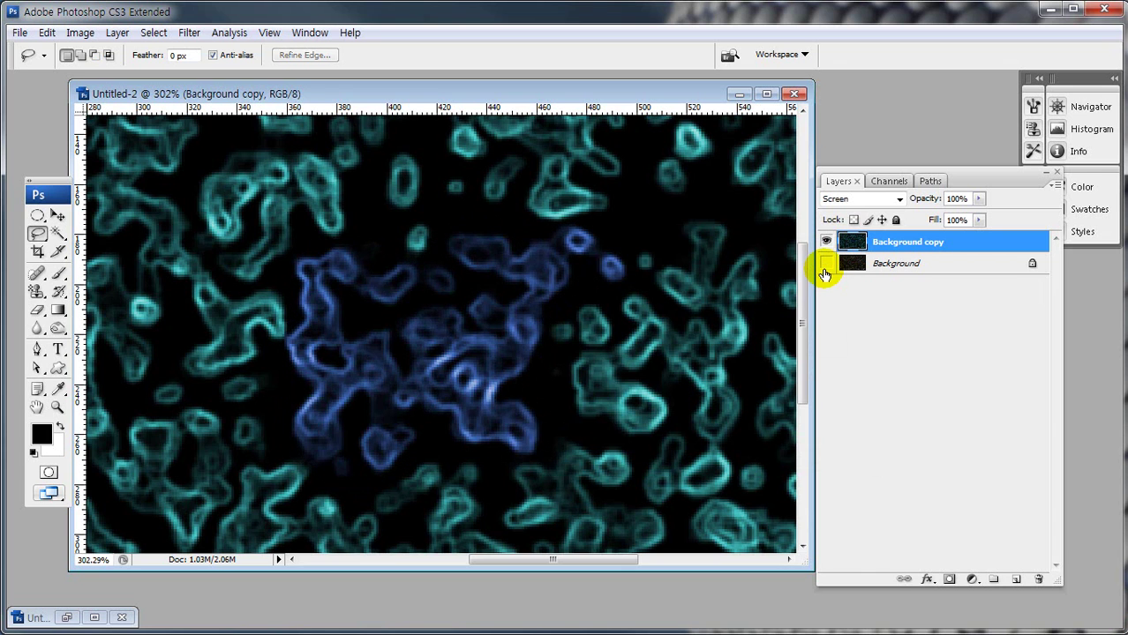
click(825, 264)
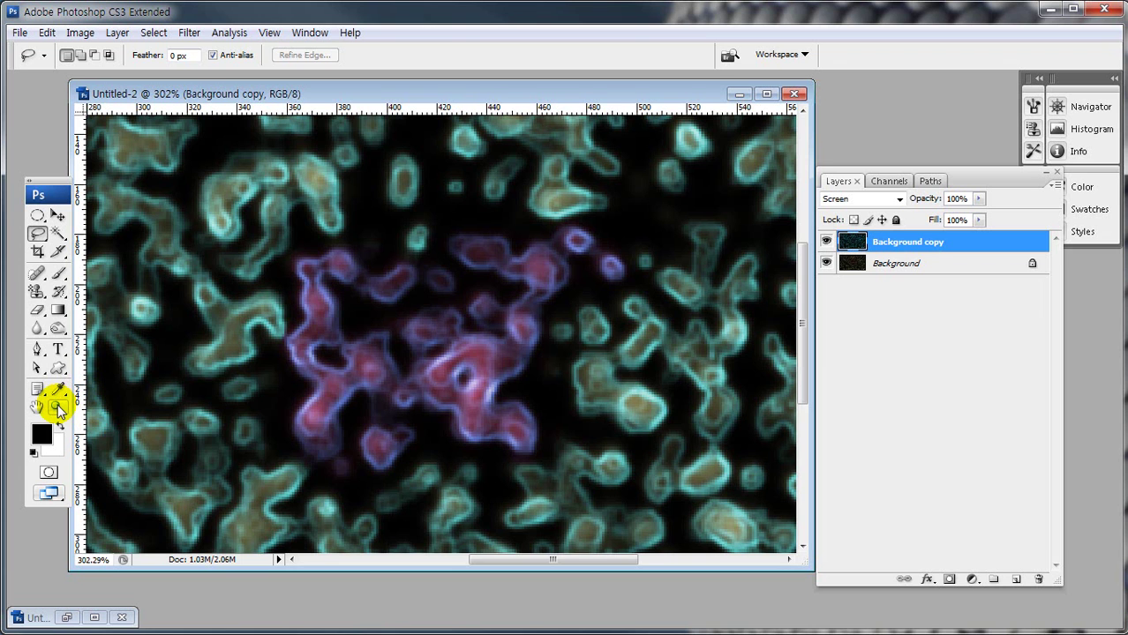
View the image at 100% and merge the Background copy layer down into the Background layer
click(57, 408)
double_click(57, 408)
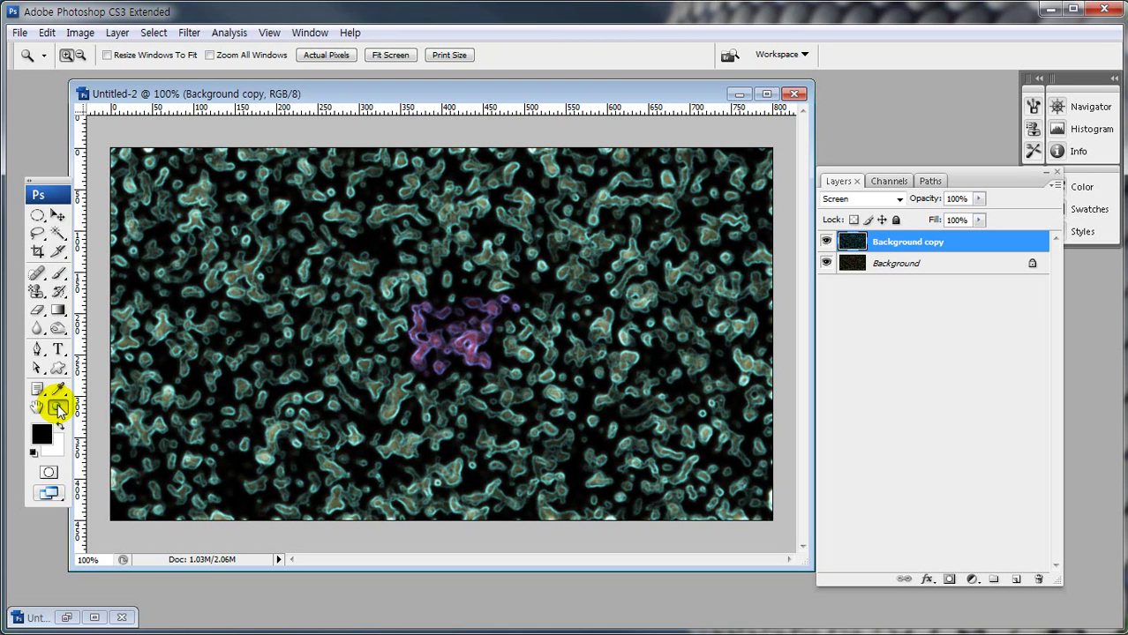
mouse_move(905, 237)
mouse_down()
mouse_move(869, 274)
mouse_move(927, 272)
mouse_move(906, 267)
mouse_up()
key(Escape)
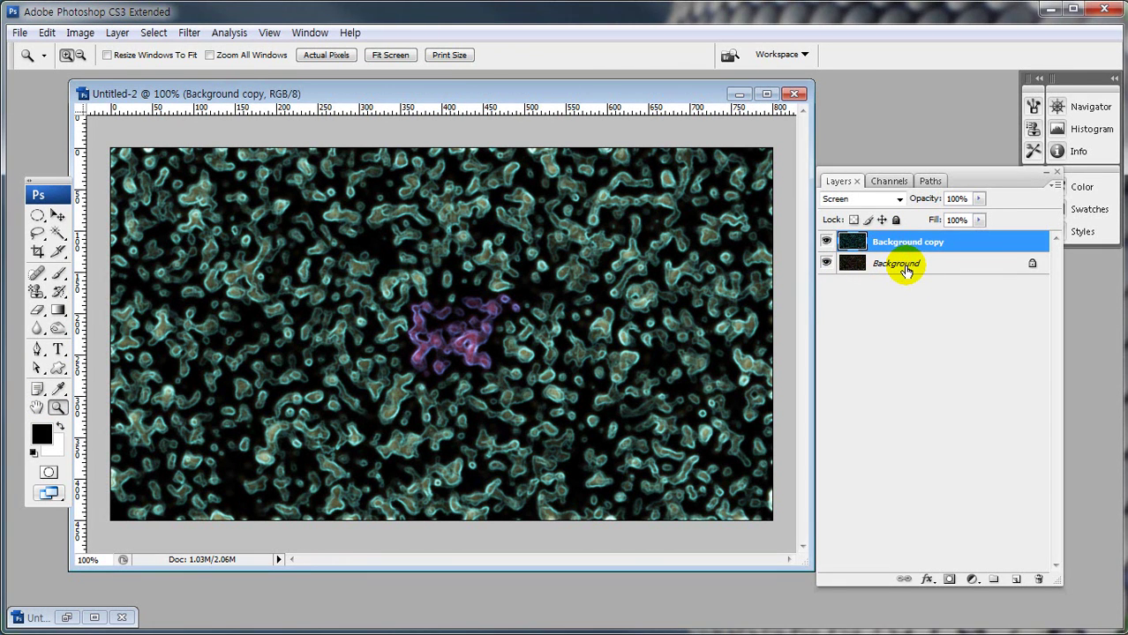
mouse_move(298, 252)
mouse_down()
mouse_move(256, 285)
mouse_move(297, 264)
mouse_move(322, 285)
mouse_move(389, 293)
mouse_move(427, 319)
mouse_move(478, 328)
mouse_up()
mouse_move(516, 265)
mouse_down()
mouse_move(529, 272)
mouse_move(534, 323)
mouse_up()
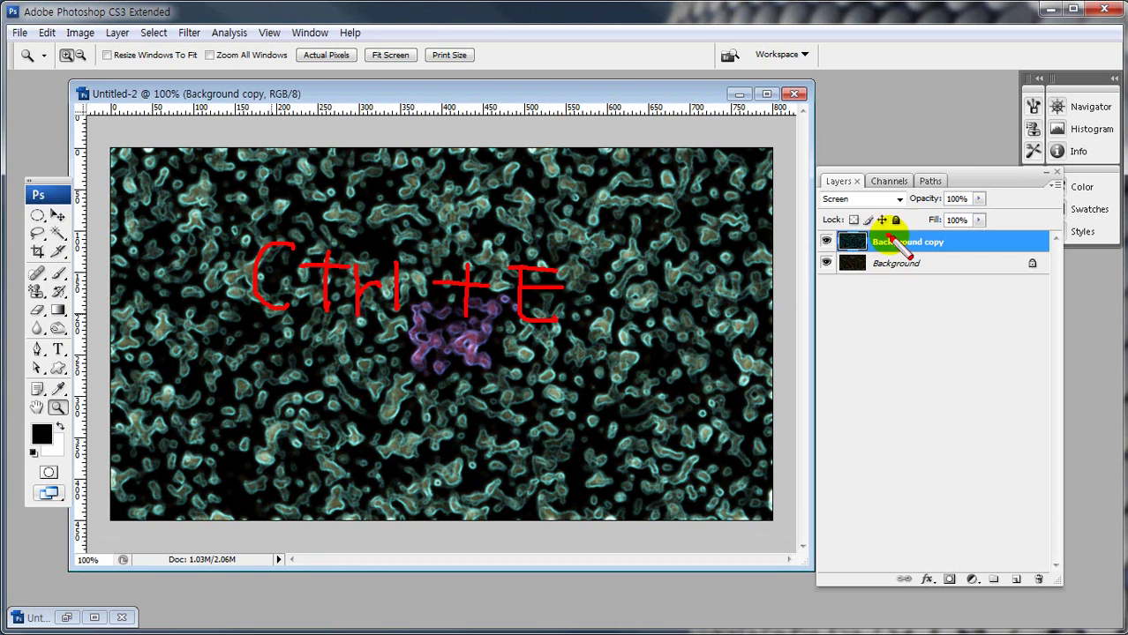
key(ctrl+e)
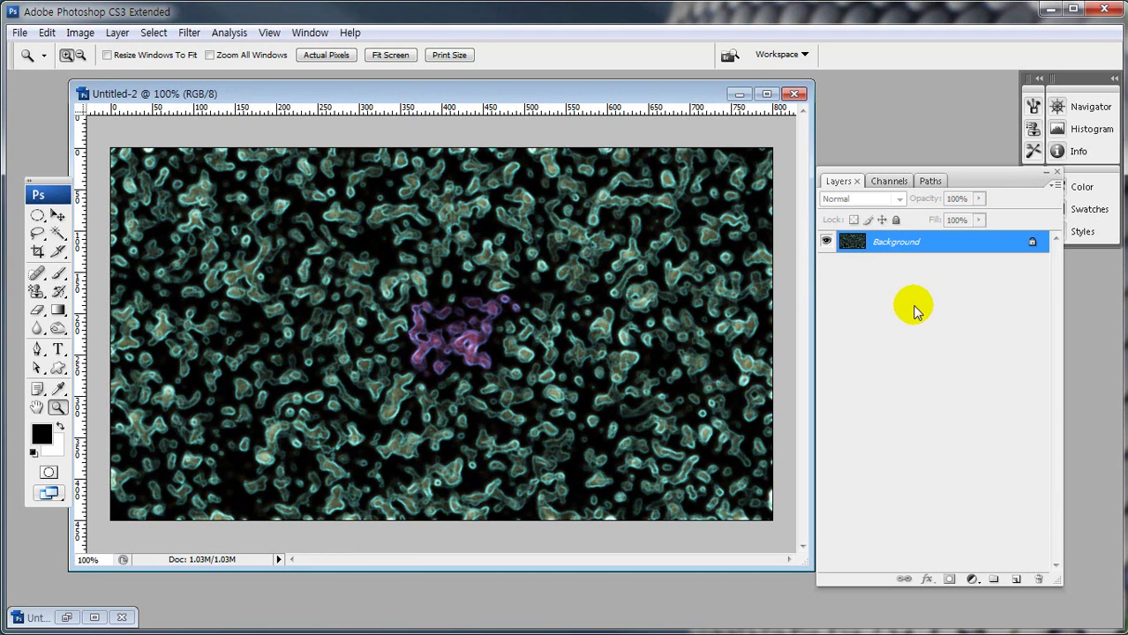
Duplicate the merged Background layer onto a new layer above it
click(897, 242)
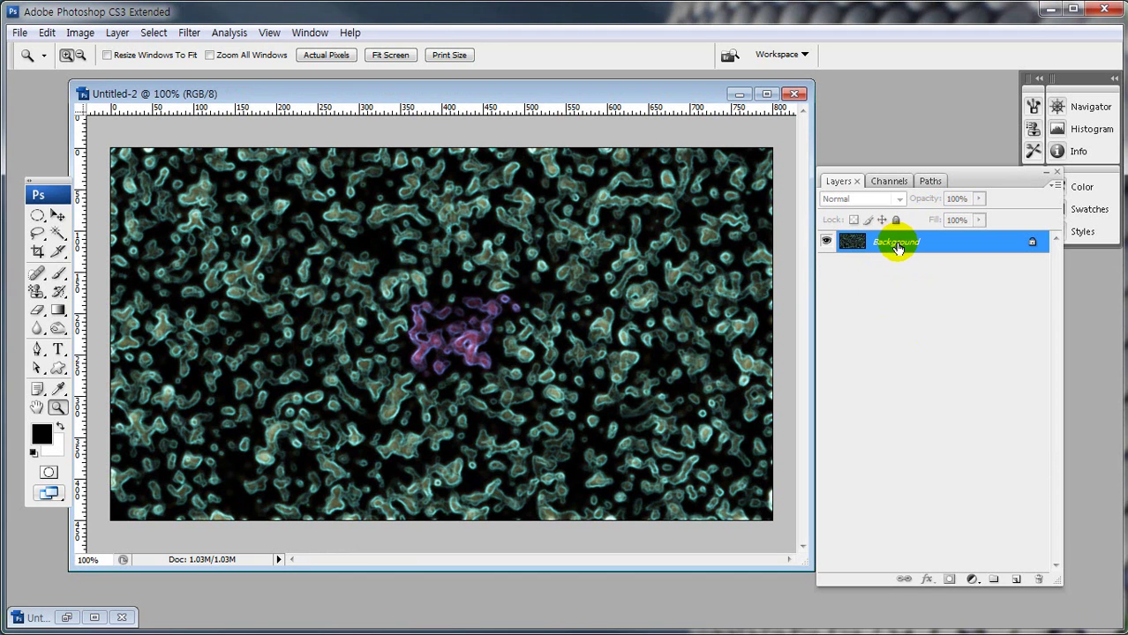
mouse_move(916, 251)
mouse_down()
mouse_move(874, 252)
mouse_move(882, 239)
mouse_move(930, 248)
mouse_move(965, 407)
mouse_move(1010, 516)
mouse_move(1021, 583)
mouse_up()
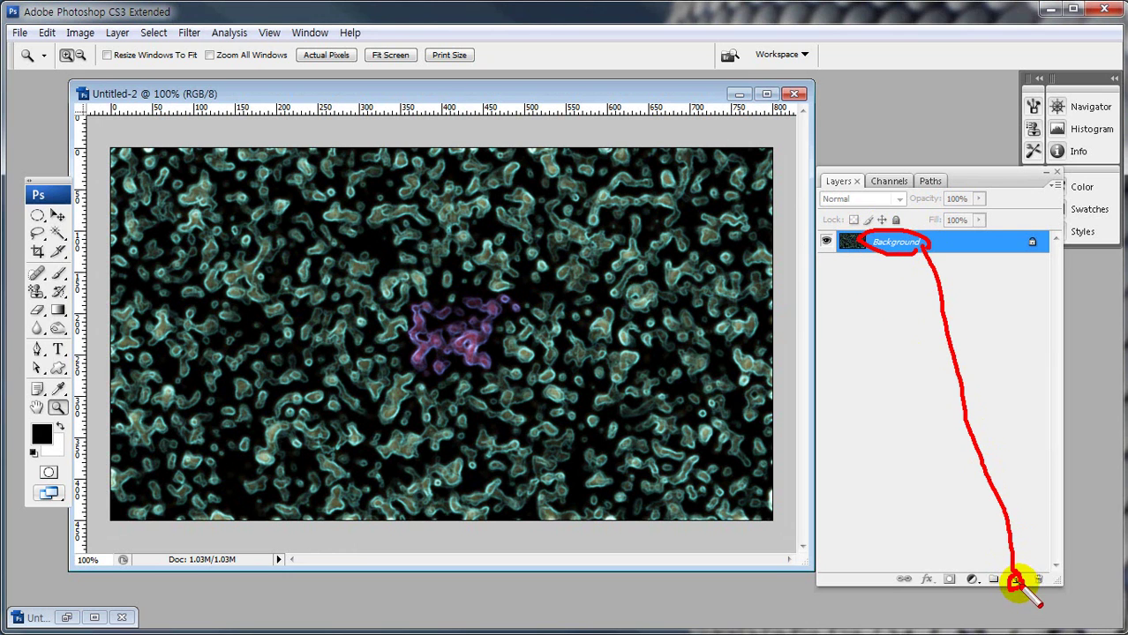
key(Escape)
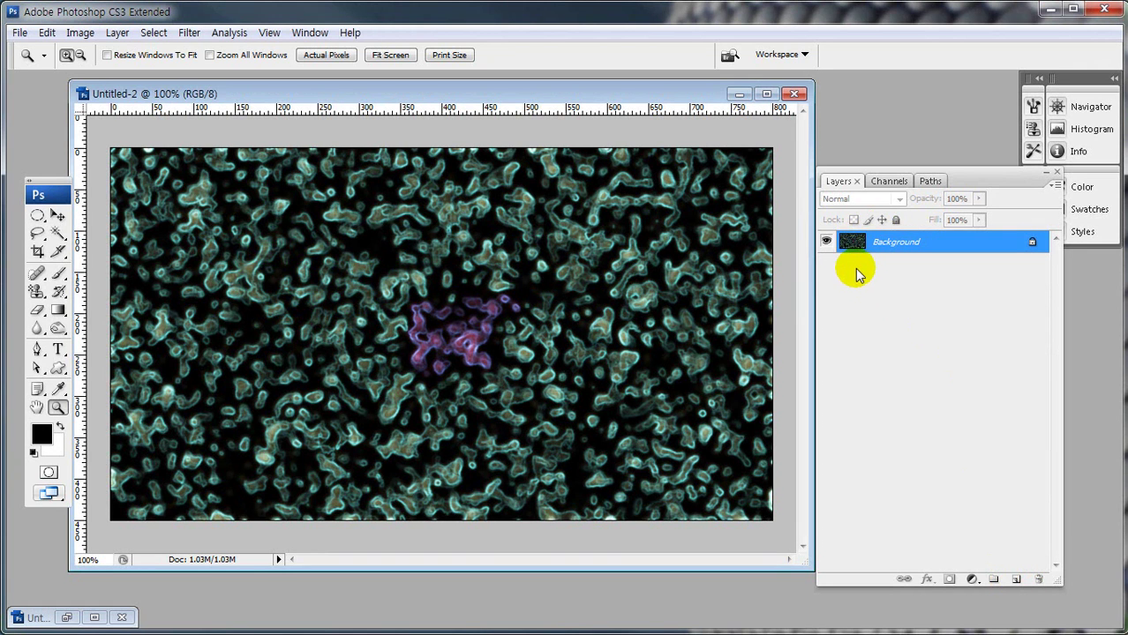
key(ctrl+j)
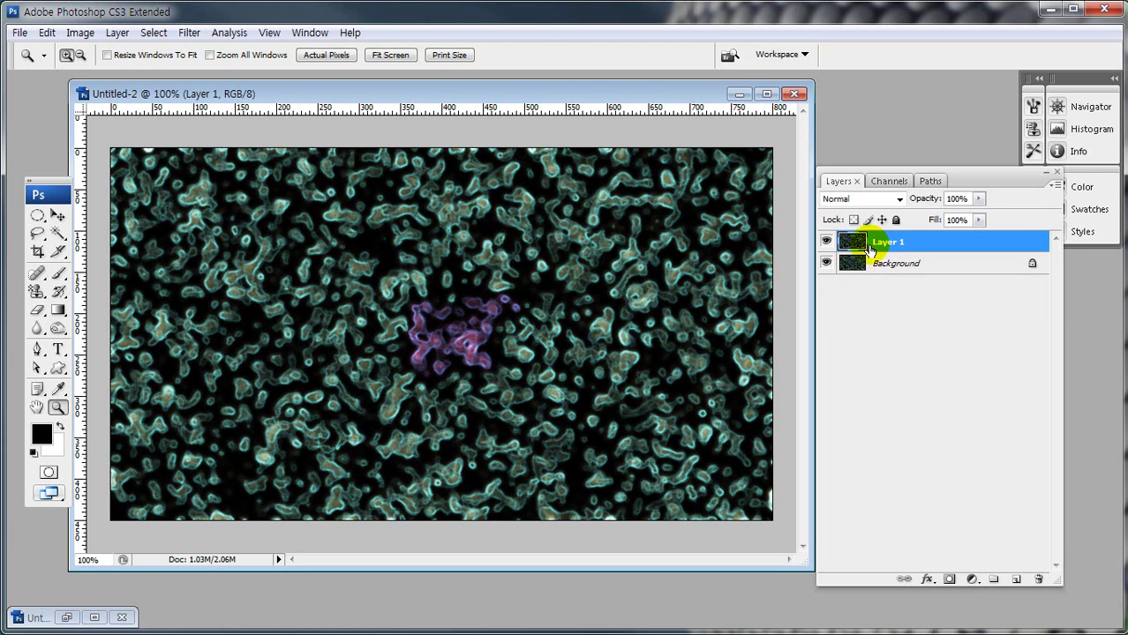
Hide Layer 1 and apply the Sharpen filter twice to the Background layer
click(826, 242)
click(884, 263)
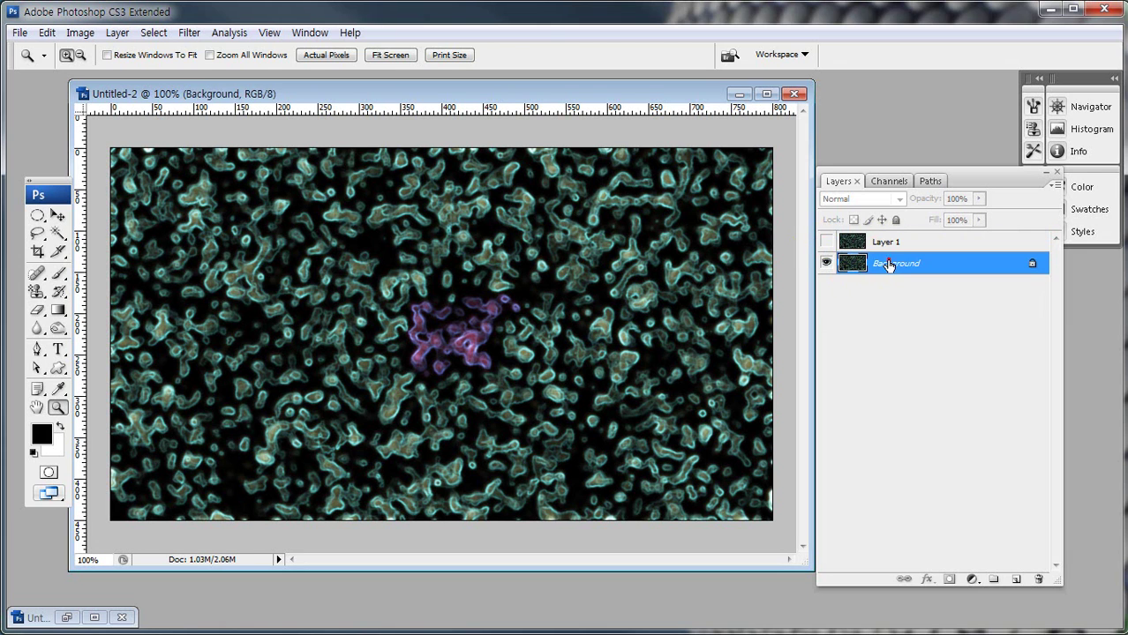
click(189, 33)
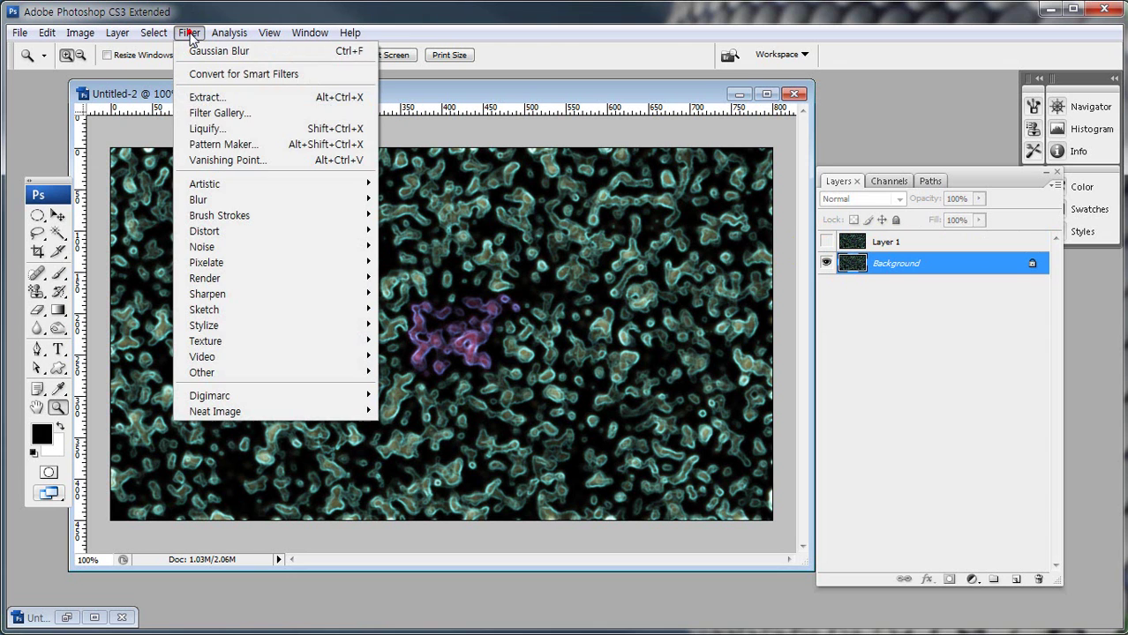
click(213, 295)
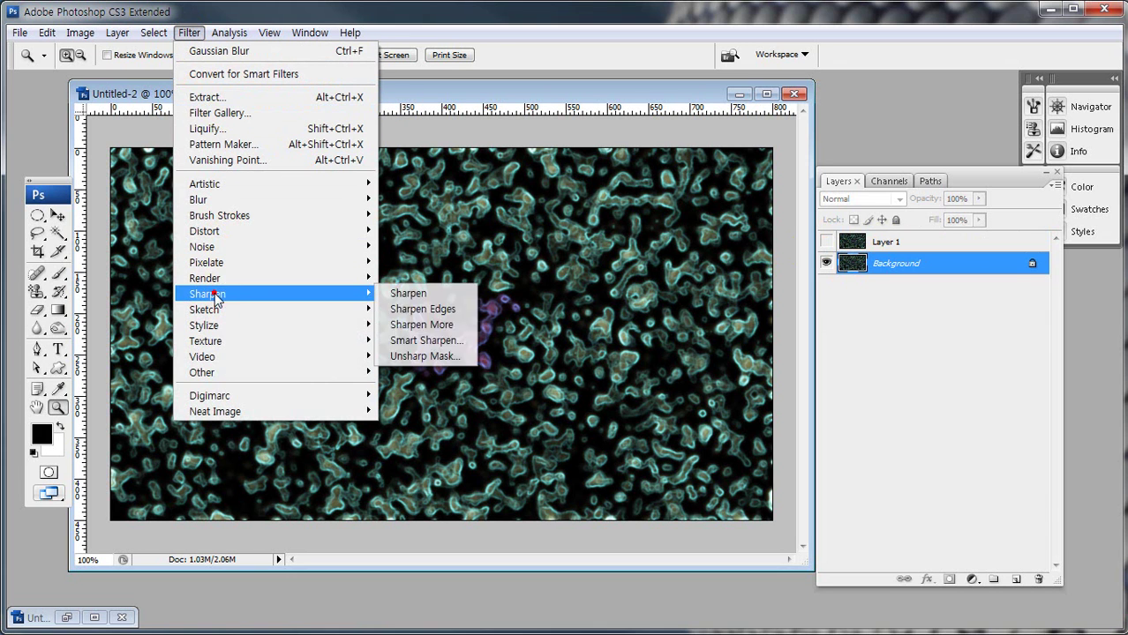
click(410, 300)
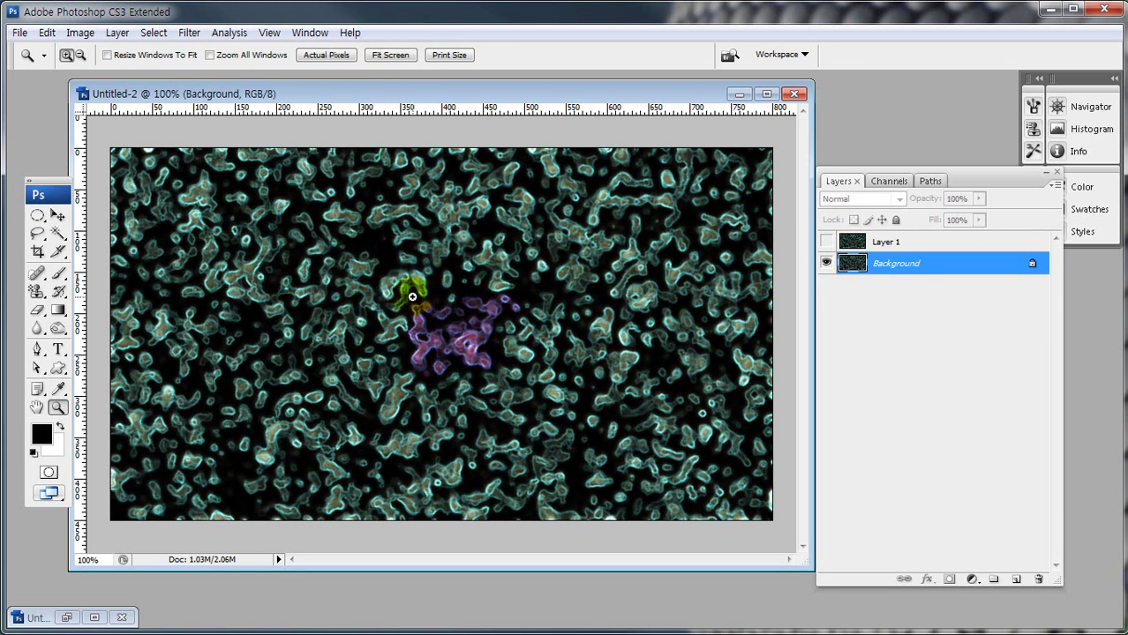
key(ctrl+f)
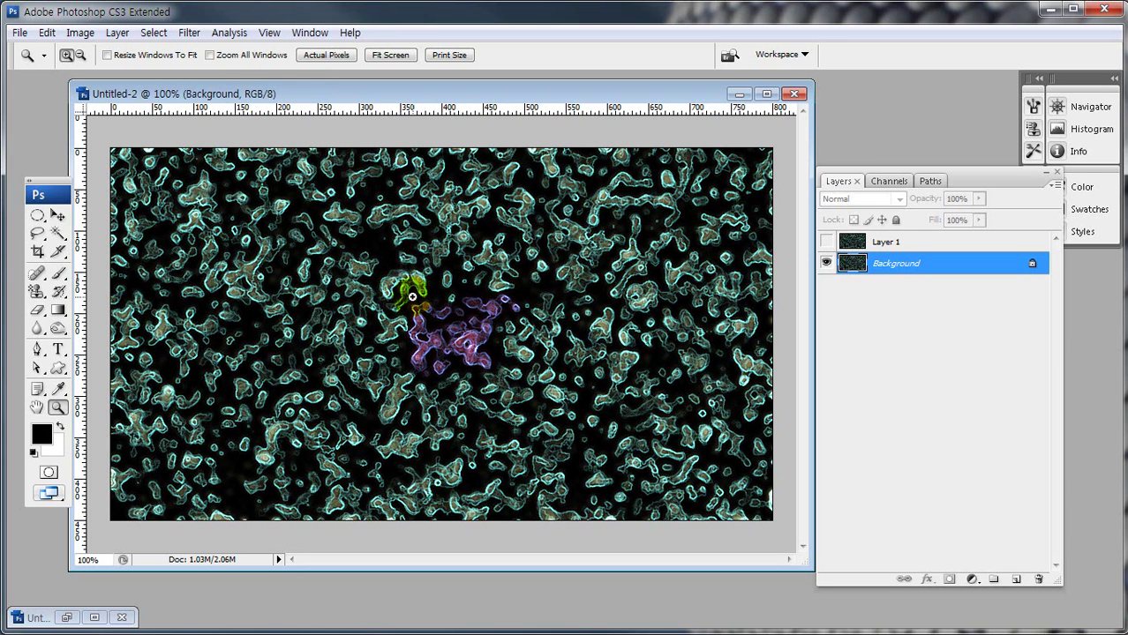
Hide the Background layer, then make Layer 1 active and visible
click(826, 263)
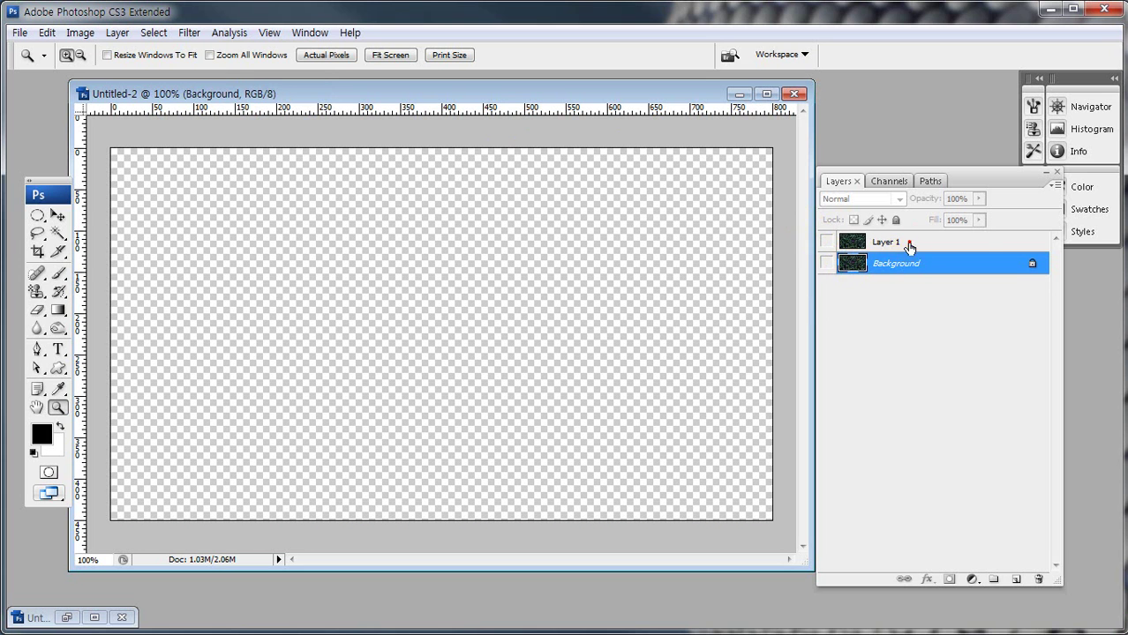
click(904, 243)
click(826, 244)
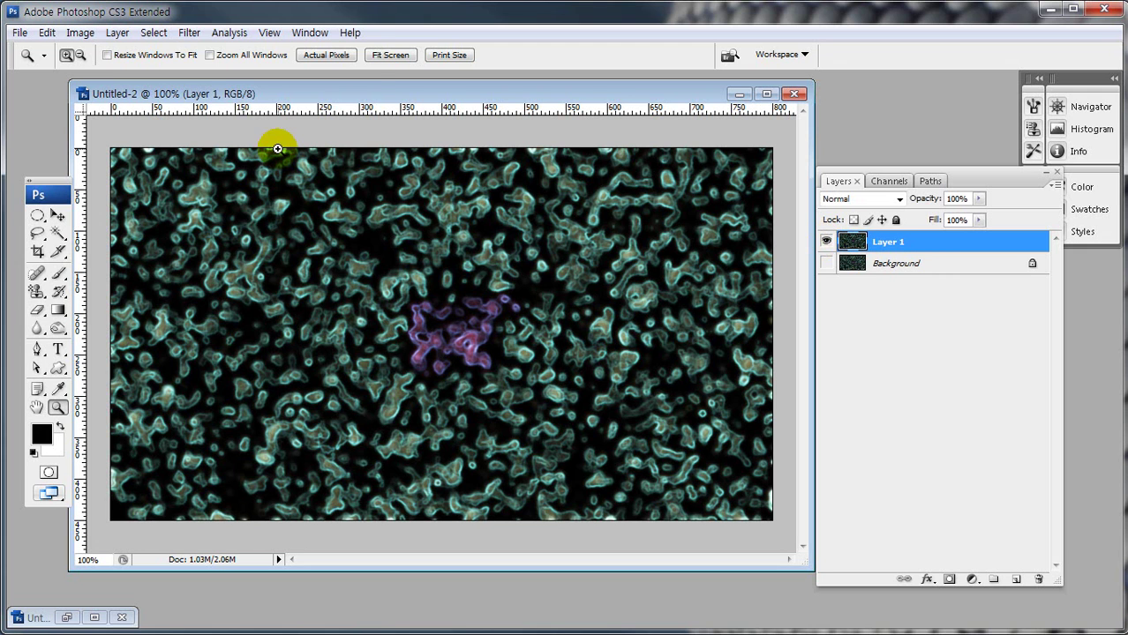
Apply the Color Halftone filter to Layer 1 with a max radius of 4 pixels and screen angles 108, 162, 90 and 45
click(190, 33)
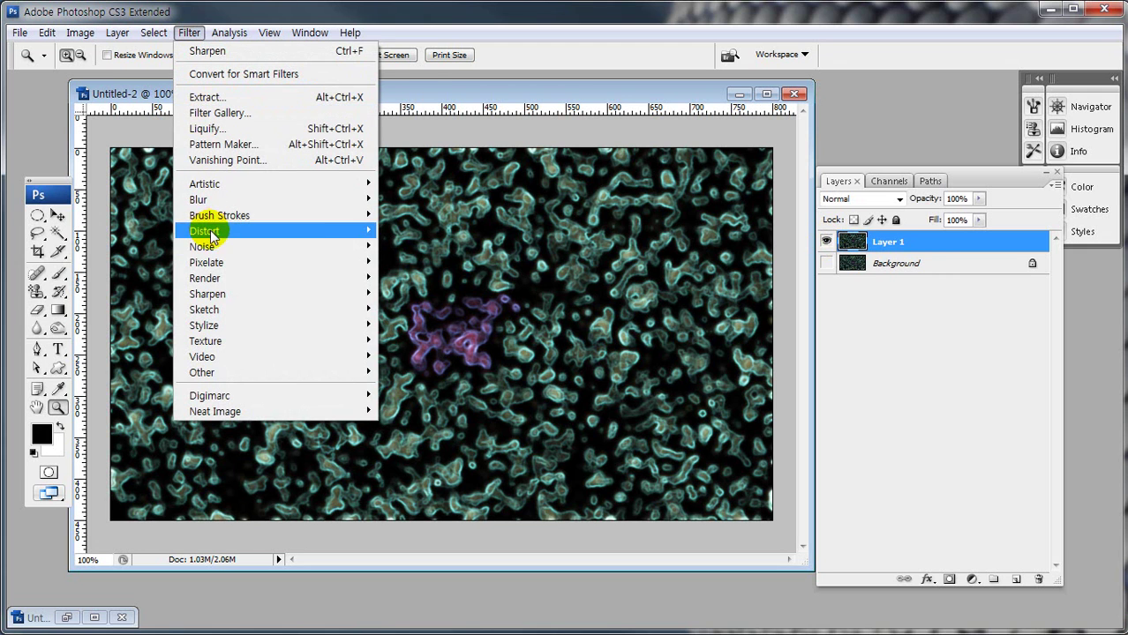
mouse_move(219, 236)
mouse_move(220, 265)
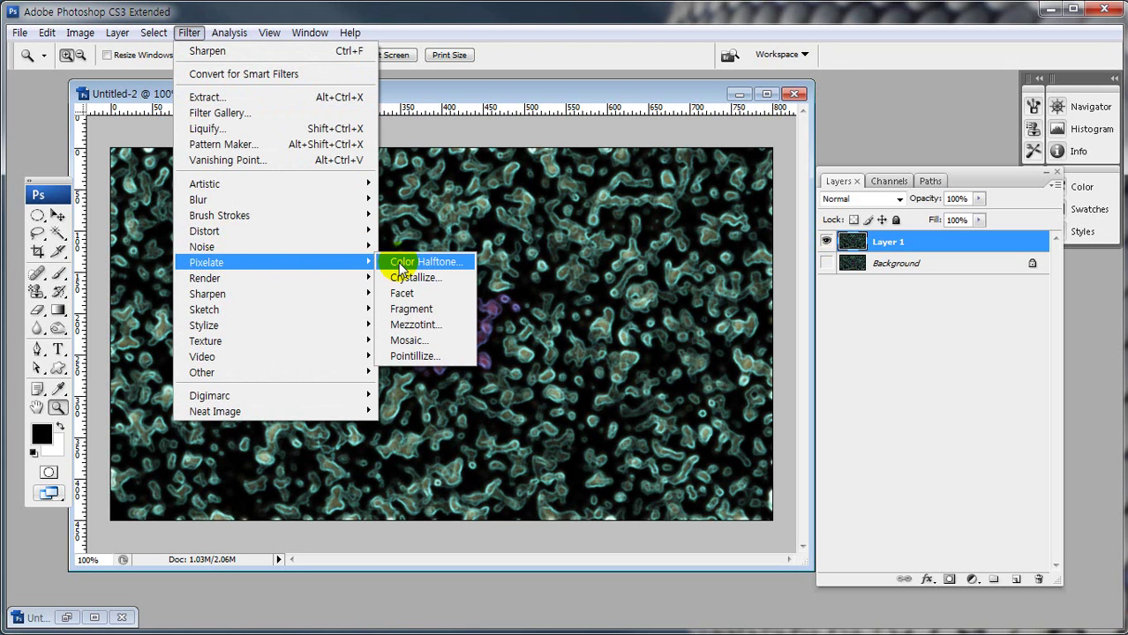
click(402, 264)
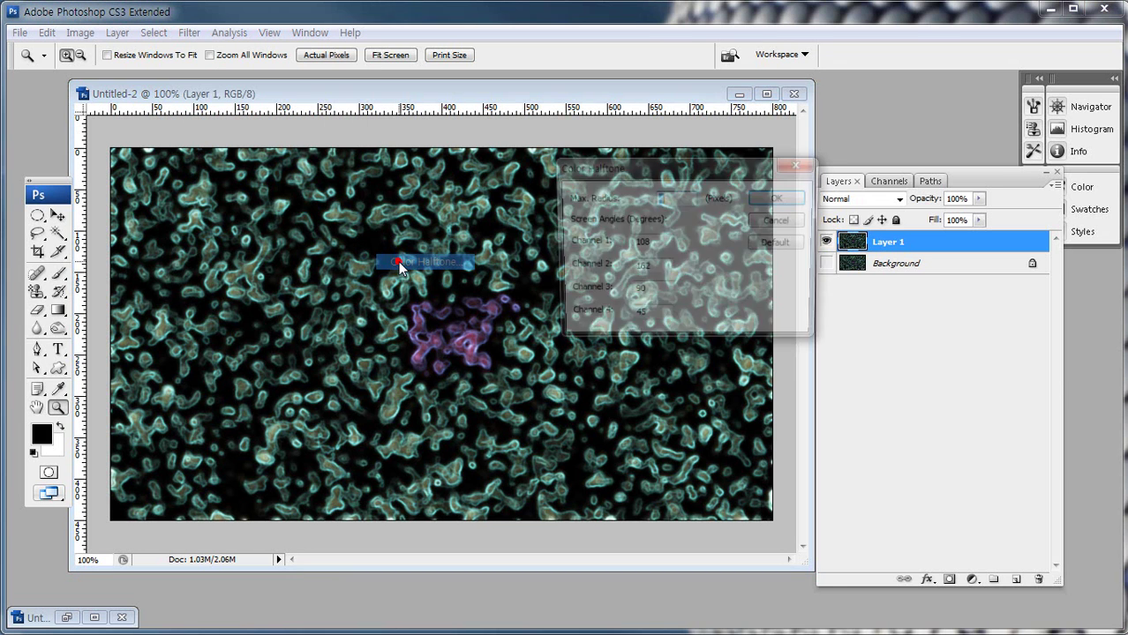
drag(641, 168, 466, 264)
mouse_move(499, 302)
mouse_down()
mouse_move(481, 295)
mouse_move(490, 285)
mouse_up()
drag(435, 339, 490, 336)
mouse_move(444, 367)
mouse_down()
mouse_move(477, 369)
mouse_move(469, 397)
mouse_up()
drag(439, 416, 462, 417)
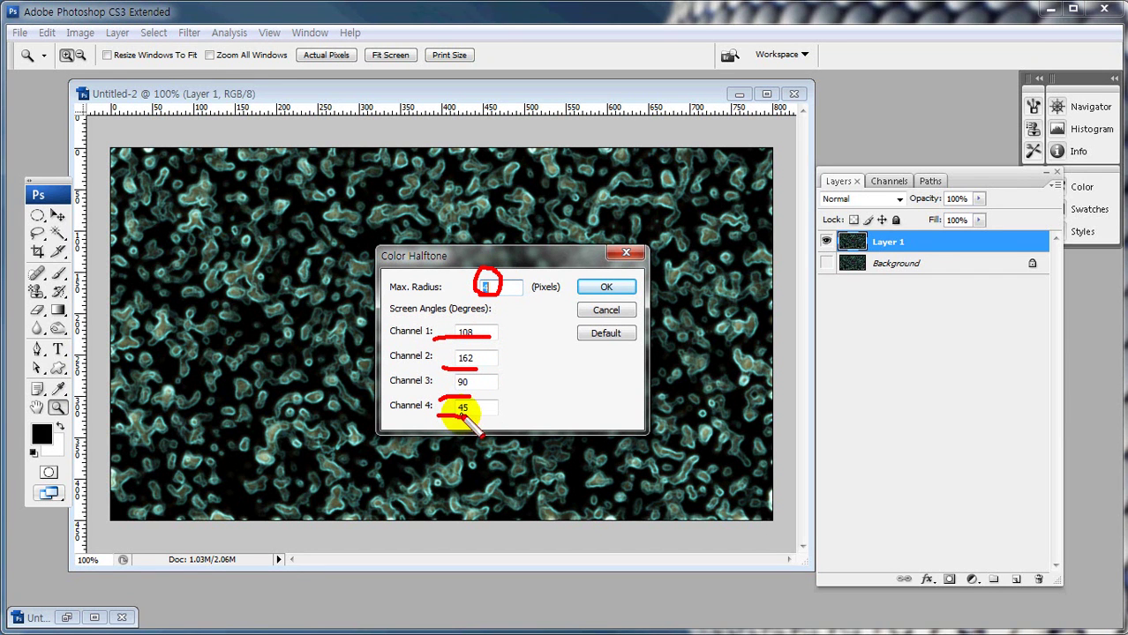
click(603, 287)
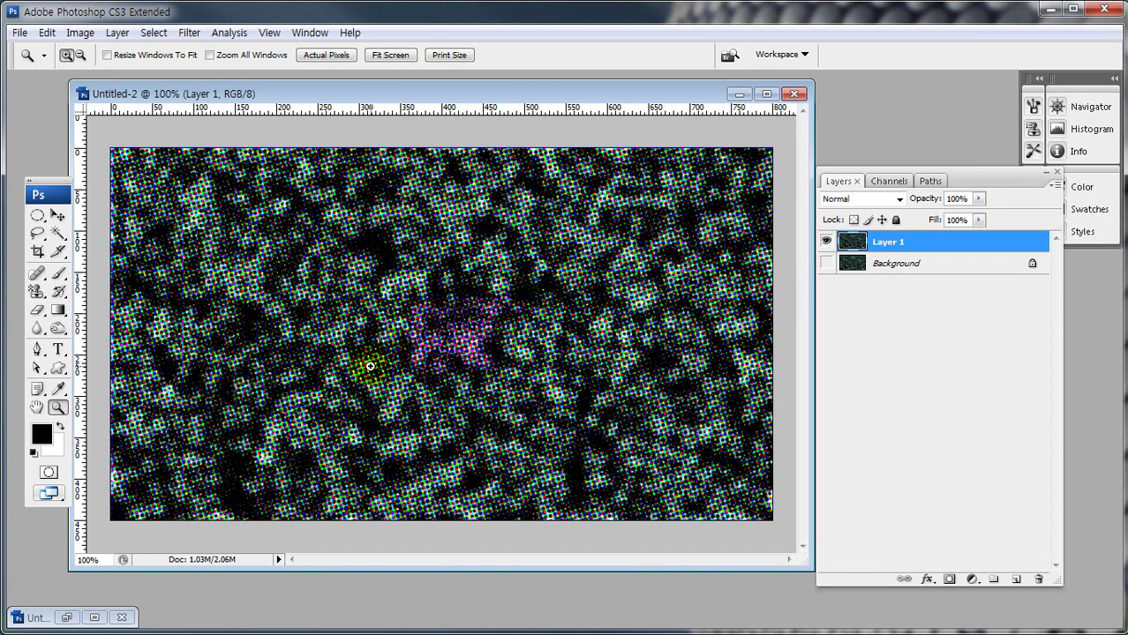
Show the Background layer and set Layer 1's blend mode to Overlay
click(826, 263)
drag(854, 249, 918, 250)
drag(882, 189, 825, 205)
click(861, 198)
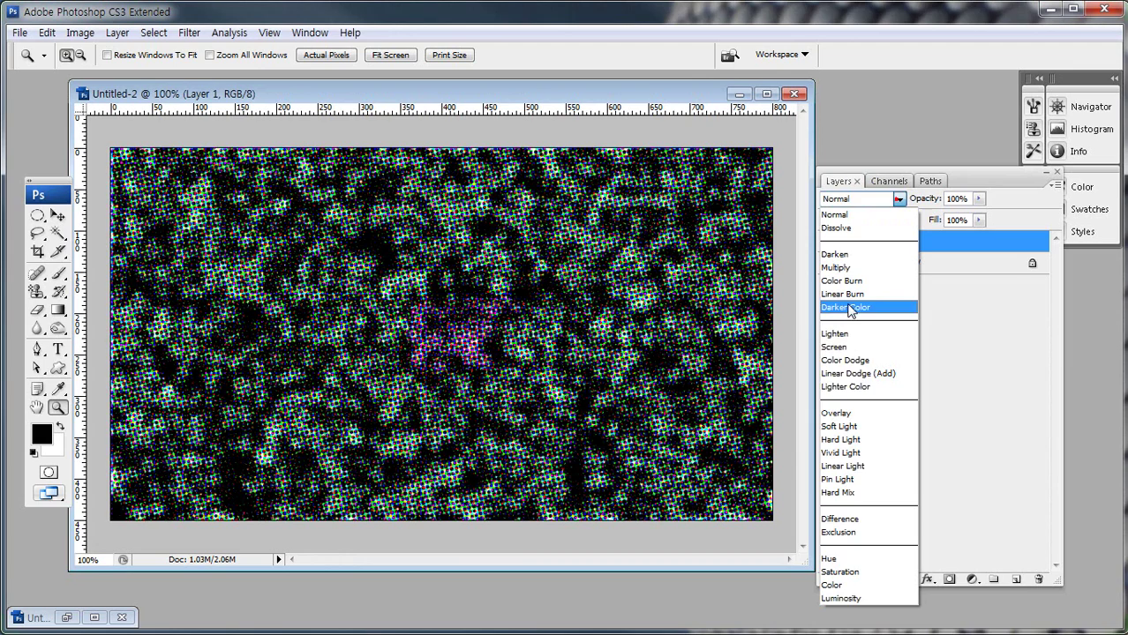
click(838, 412)
Set Layer 1's fill to 20% and deselect the layers
click(961, 220)
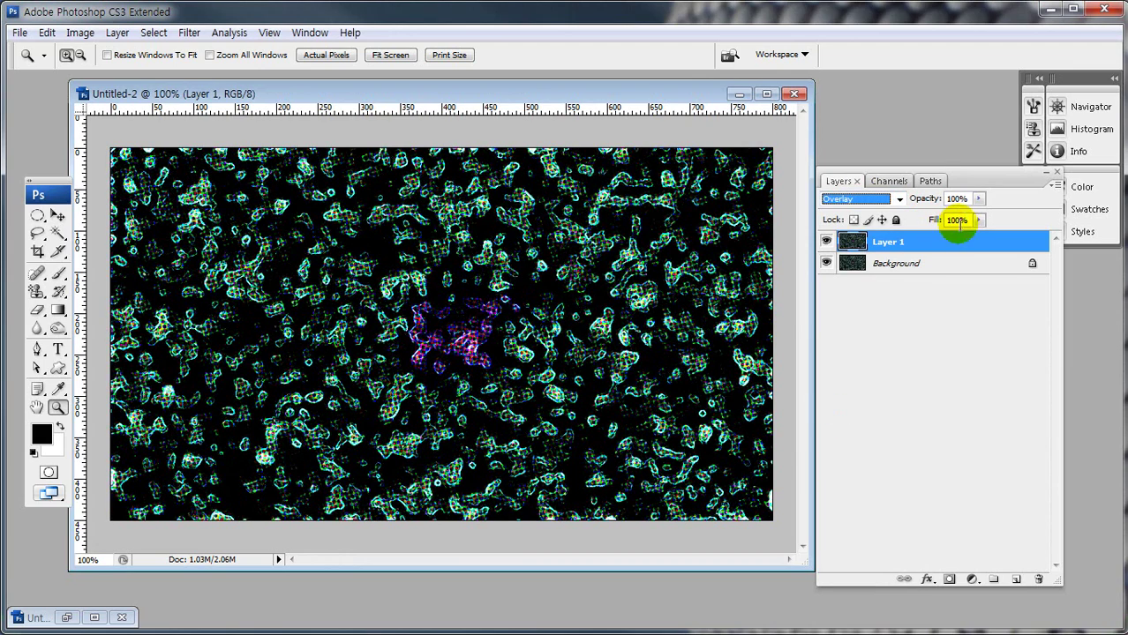
drag(964, 220, 918, 222)
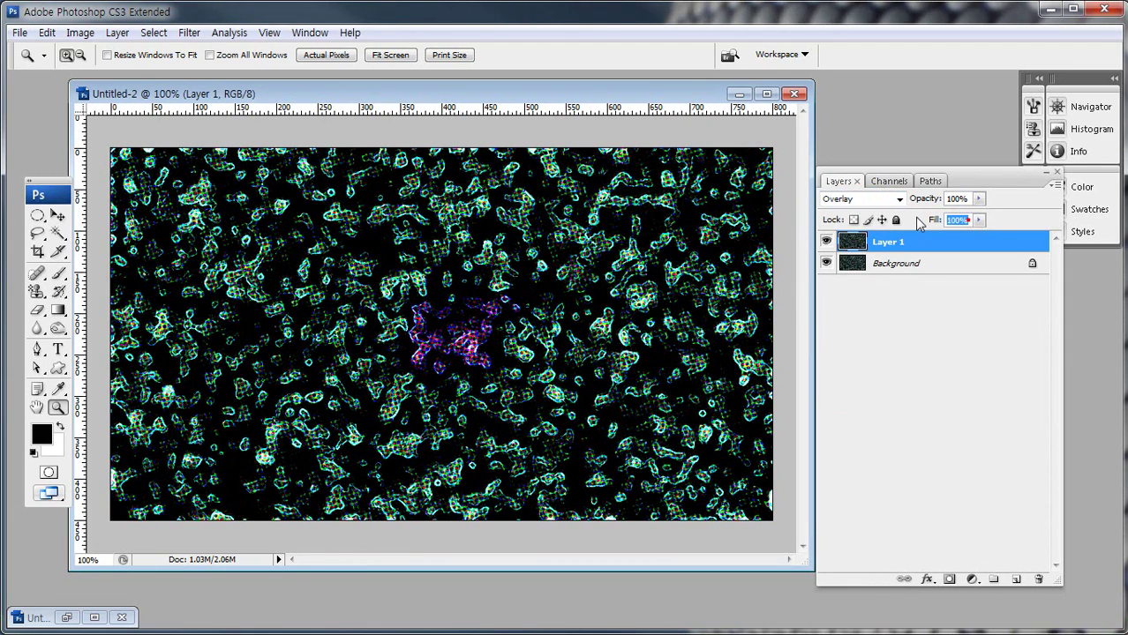
text(20)
click(918, 222)
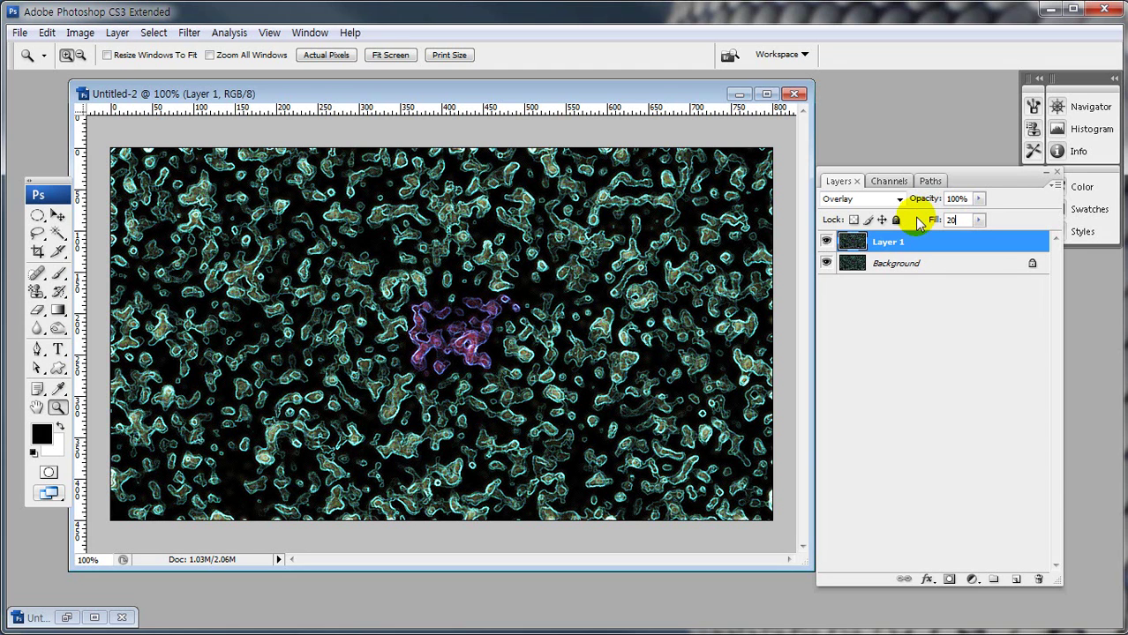
click(883, 338)
Toggle Layer 1's visibility to compare the image with and without the halftone overlay
click(826, 242)
click(826, 242)
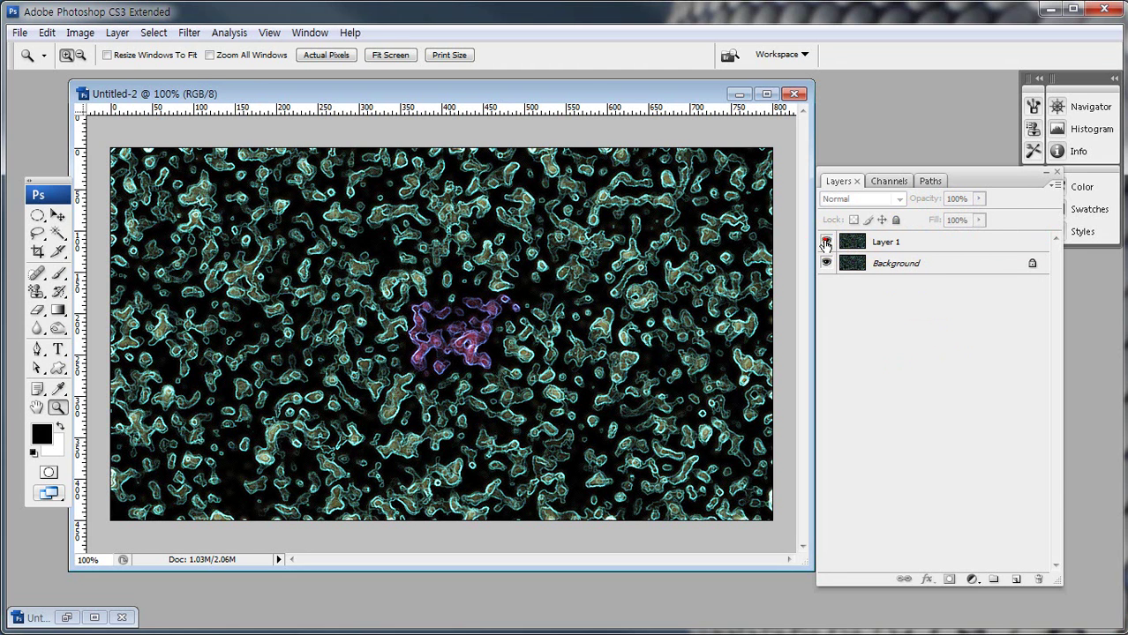
click(827, 244)
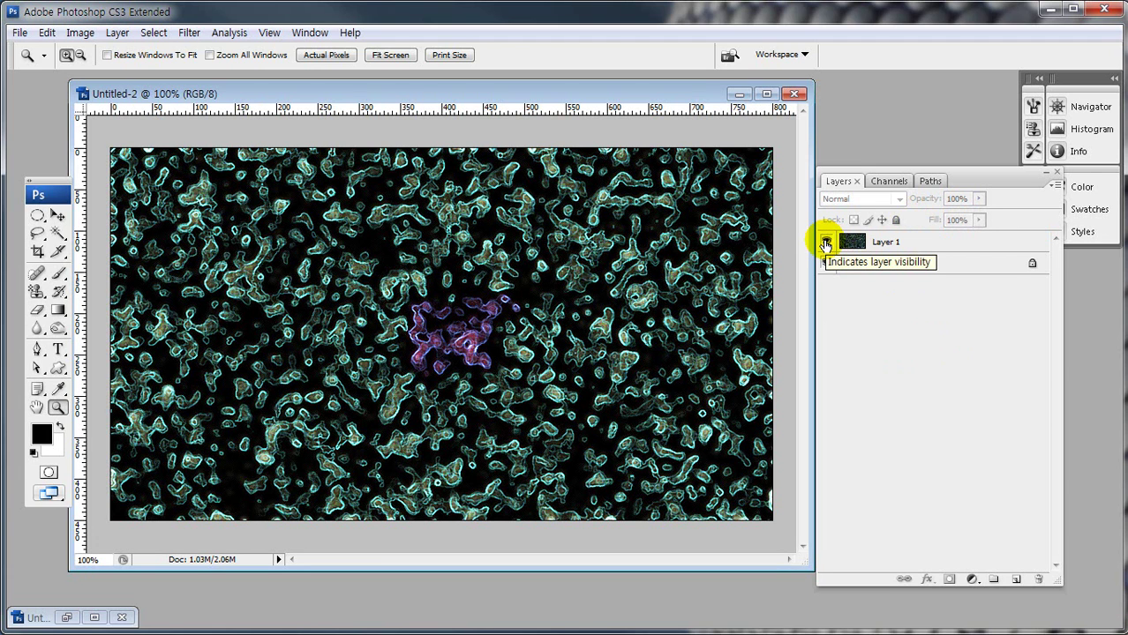
Reselect Layer 1, try fill values of 19% and 21%, return the fill to 20% and deselect the layers
click(884, 242)
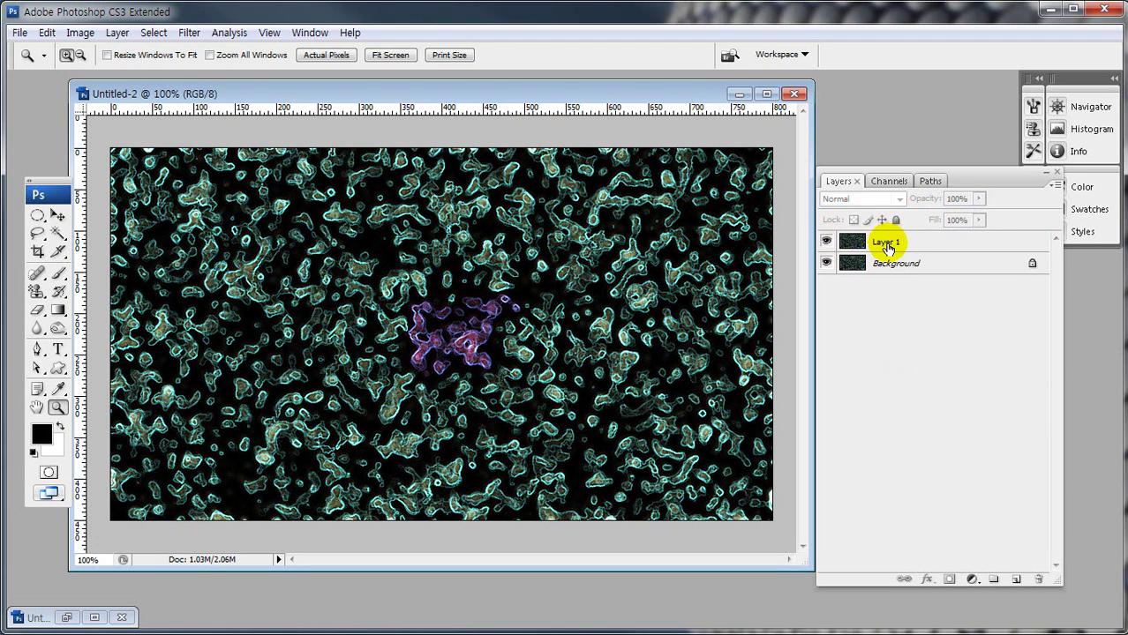
key(shift+alt+o)
click(978, 219)
mouse_move(980, 240)
mouse_down()
mouse_move(1009, 240)
mouse_move(978, 238)
mouse_up()
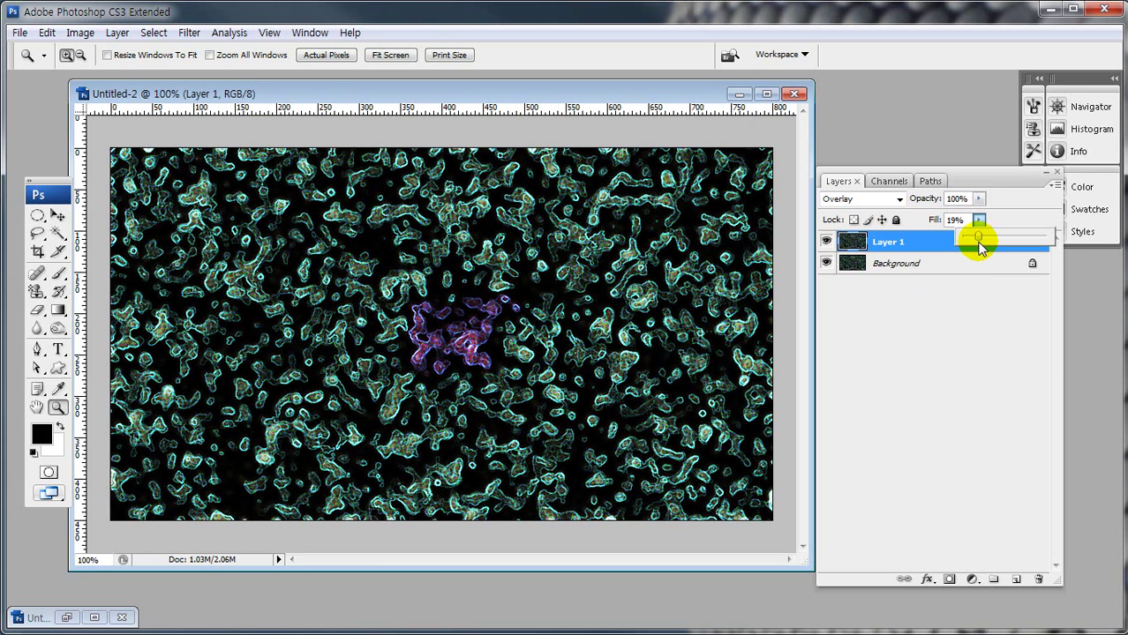
click(980, 240)
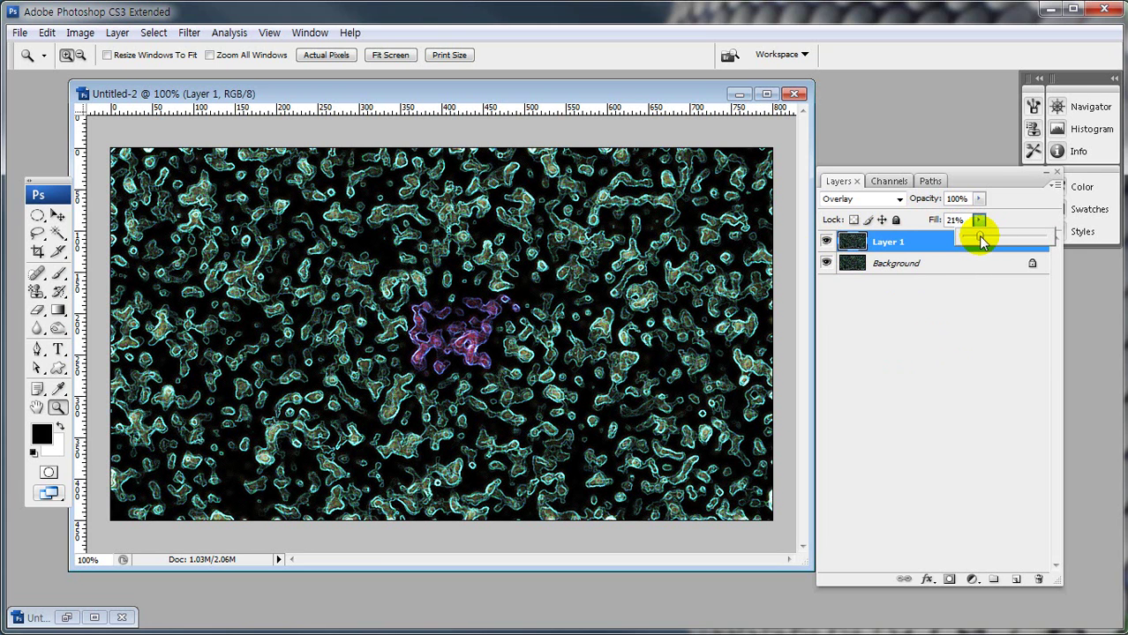
drag(979, 239, 980, 239)
click(895, 262)
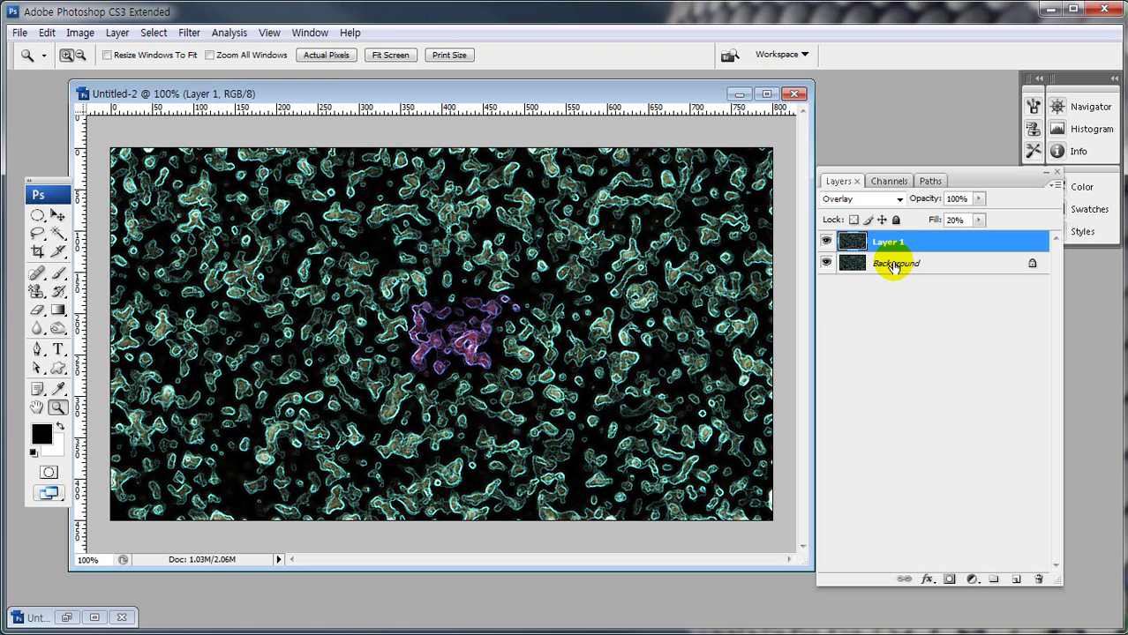
click(863, 370)
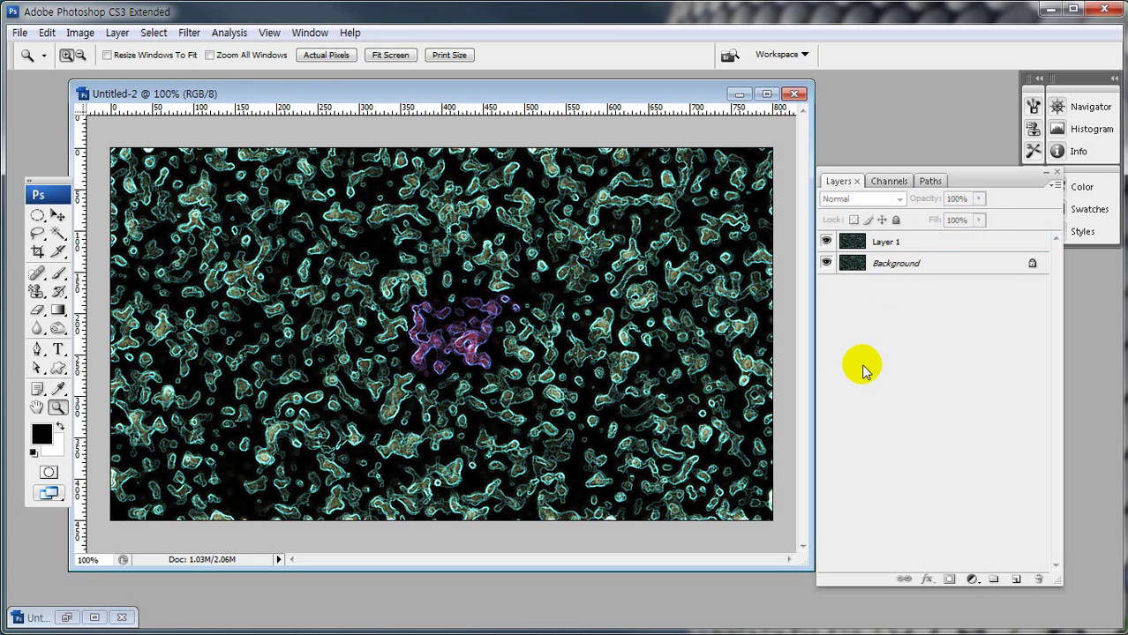